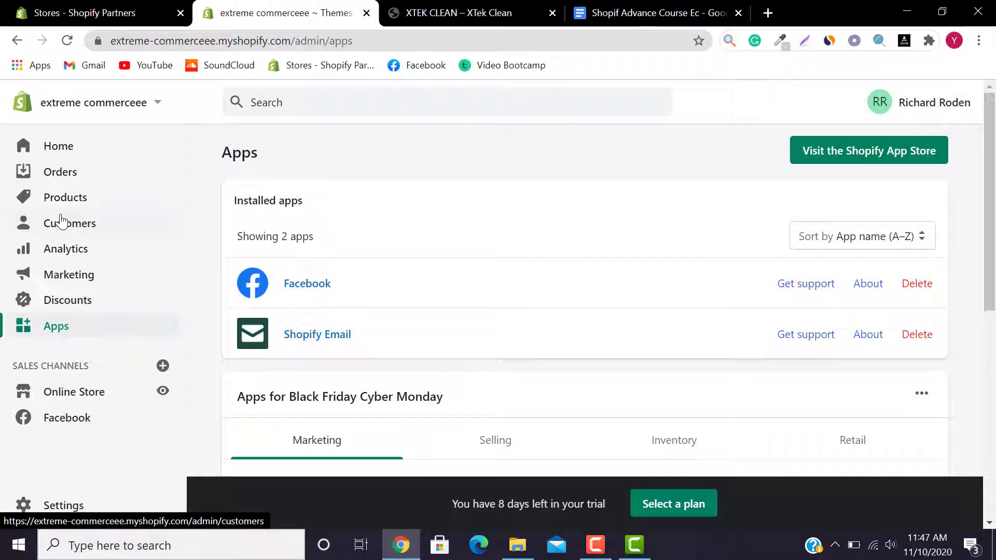
# Step: Go from the store's Apps page to the Shopify App Store in a new tab
pyautogui.click(899, 150)
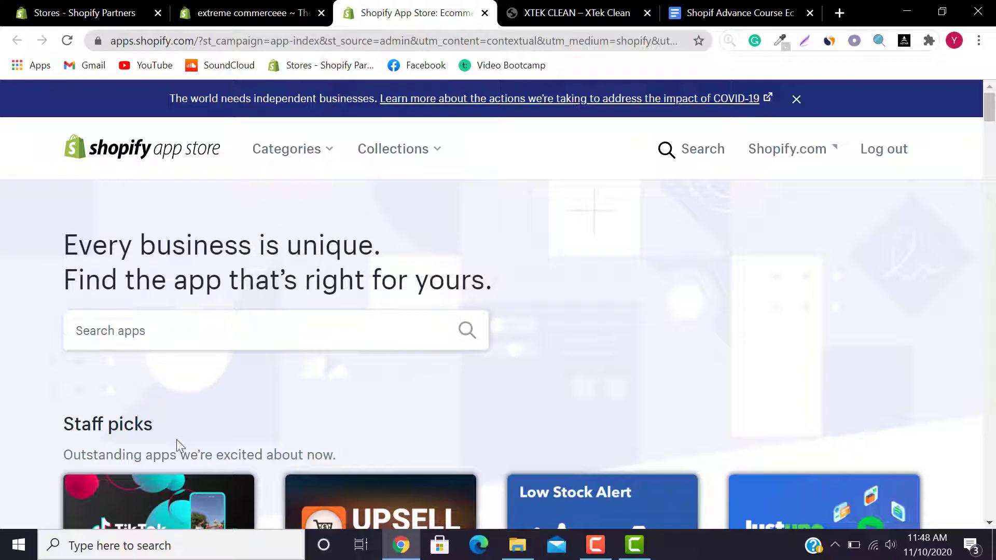
# Step: Browse the Categories and Collections menus, then type 'curre' into the app search box
pyautogui.moveTo(991, 111)
pyautogui.mouseDown()
pyautogui.moveTo(981, 391)
pyautogui.moveTo(995, 99)
pyautogui.mouseUp()
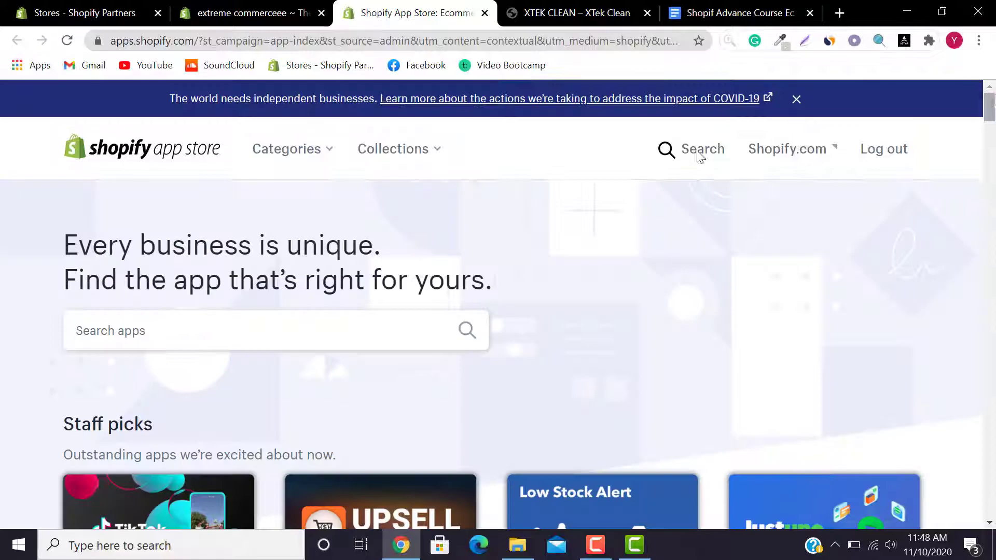
pyautogui.click(311, 151)
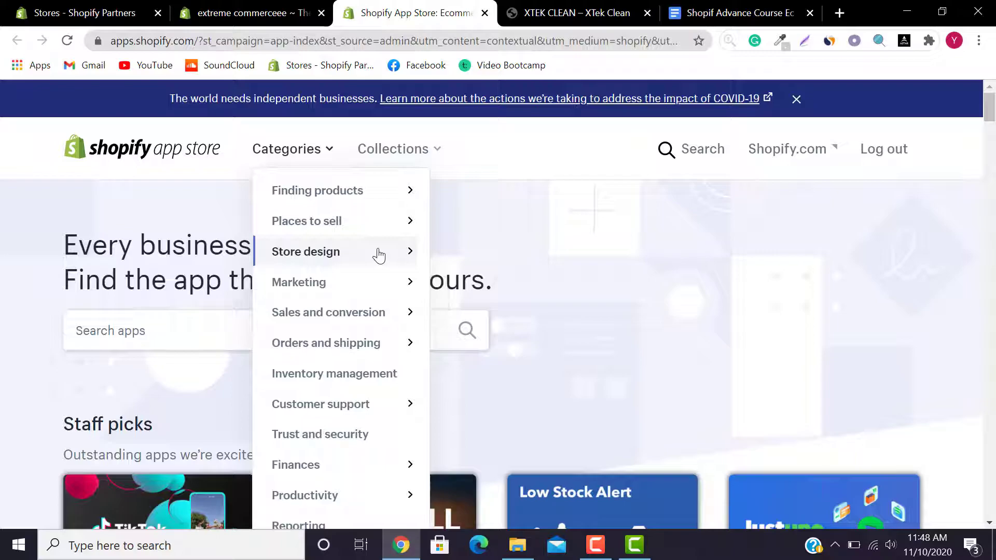
pyautogui.click(427, 147)
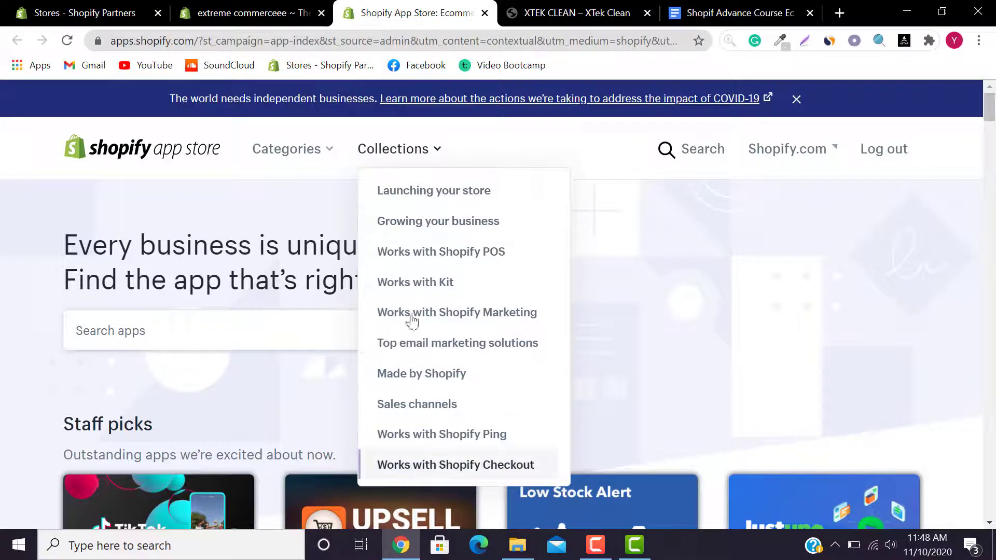
pyautogui.click(198, 329)
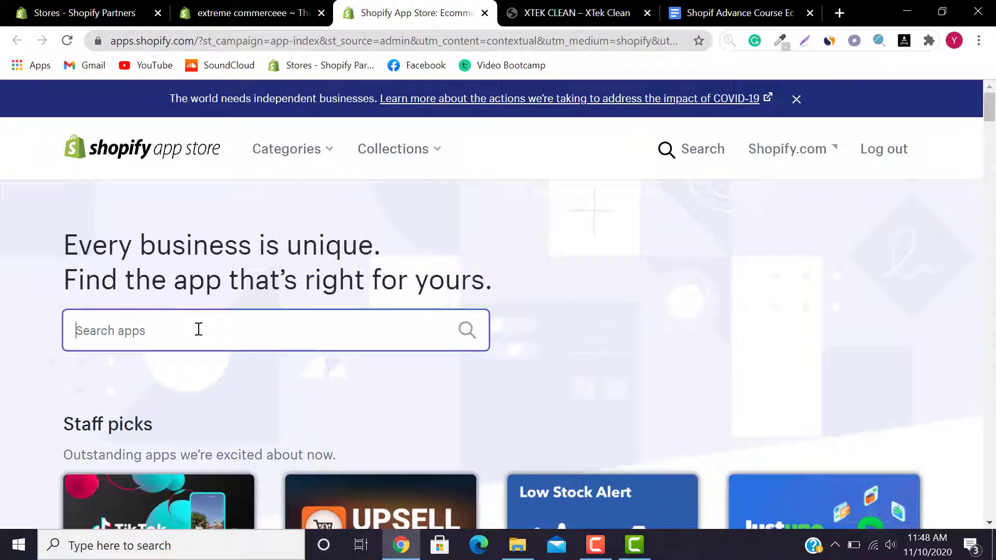
pyautogui.write('curre')
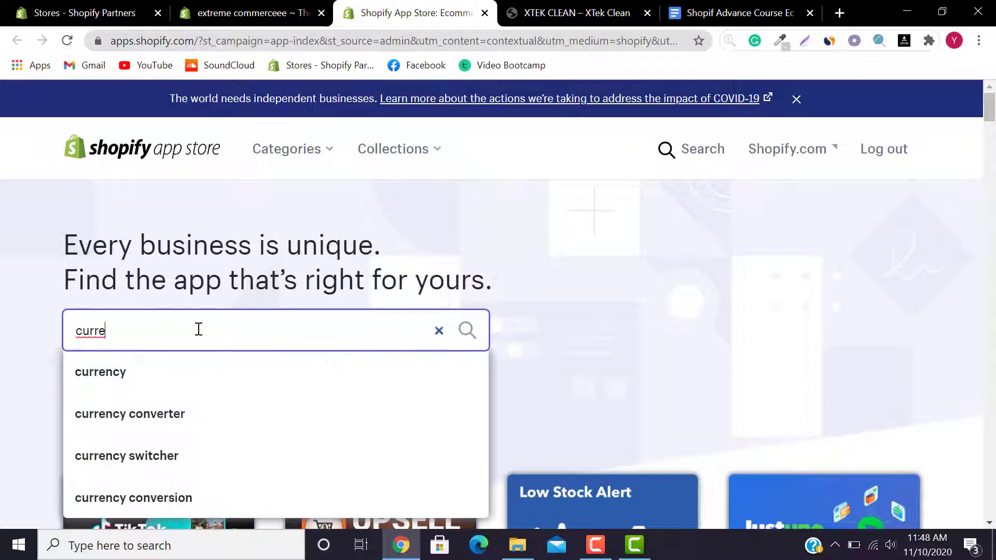
# Step: Search for 'currency converter' and scroll through the matching apps
pyautogui.click(173, 417)
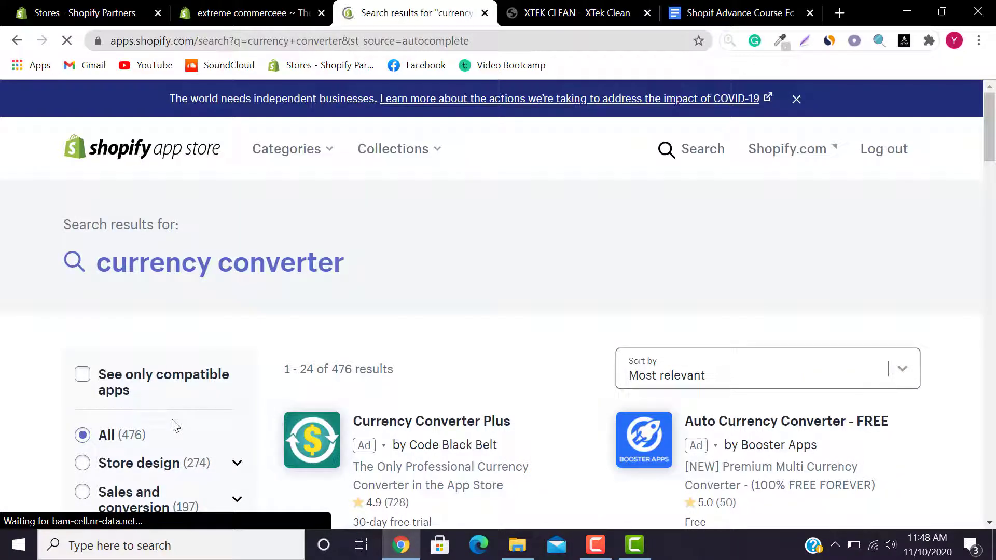
pyautogui.moveTo(994, 142); pyautogui.dragTo(995, 167)
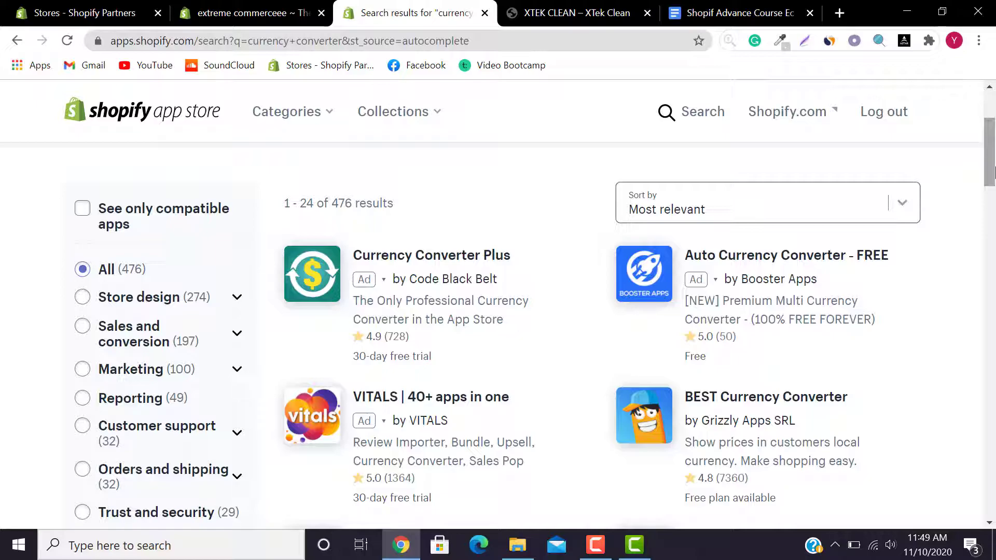
pyautogui.moveTo(995, 173); pyautogui.dragTo(995, 179)
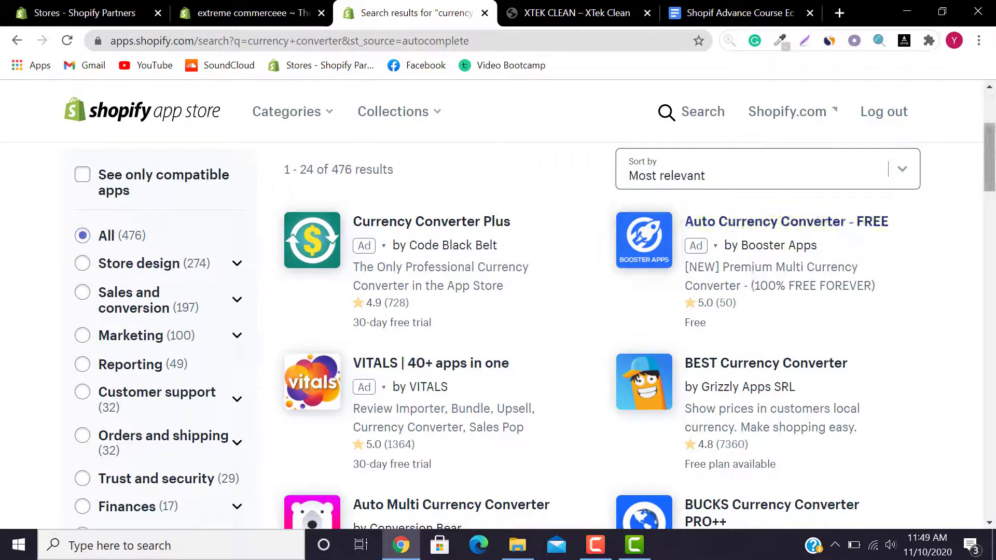
pyautogui.scroll(-4, 752, 275)
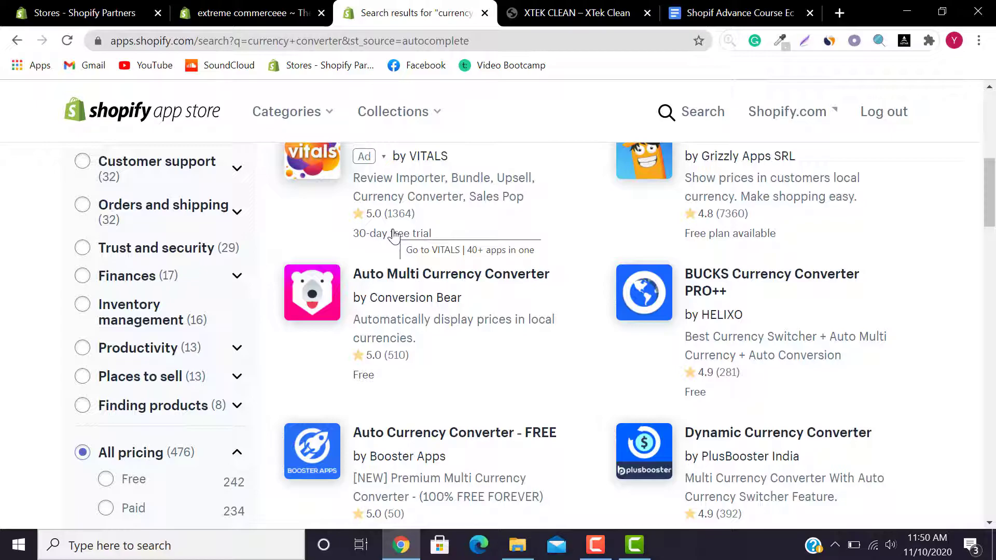
pyautogui.moveTo(990, 212)
pyautogui.mouseDown()
pyautogui.moveTo(994, 287)
pyautogui.moveTo(994, 207)
pyautogui.mouseUp()
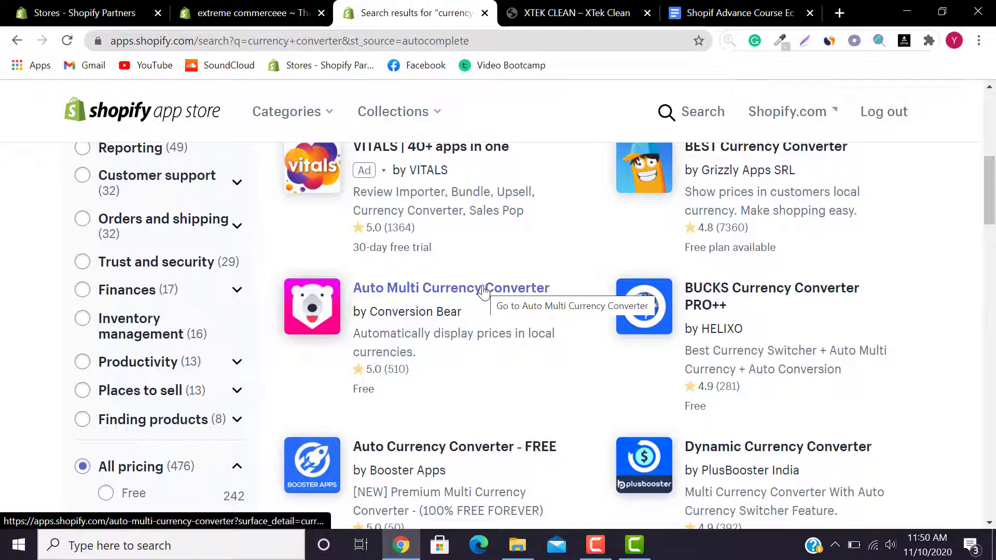
# Step: Open the Auto Multi Currency Converter listing and scroll down to its media gallery
pyautogui.click(444, 301)
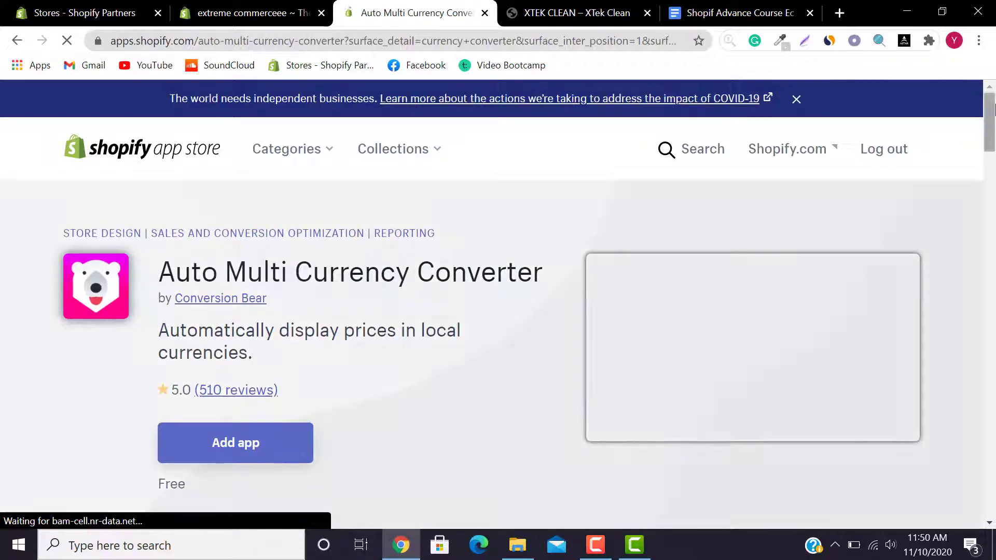
pyautogui.moveTo(992, 108)
pyautogui.mouseDown()
pyautogui.moveTo(992, 242)
pyautogui.moveTo(993, 125)
pyautogui.mouseUp()
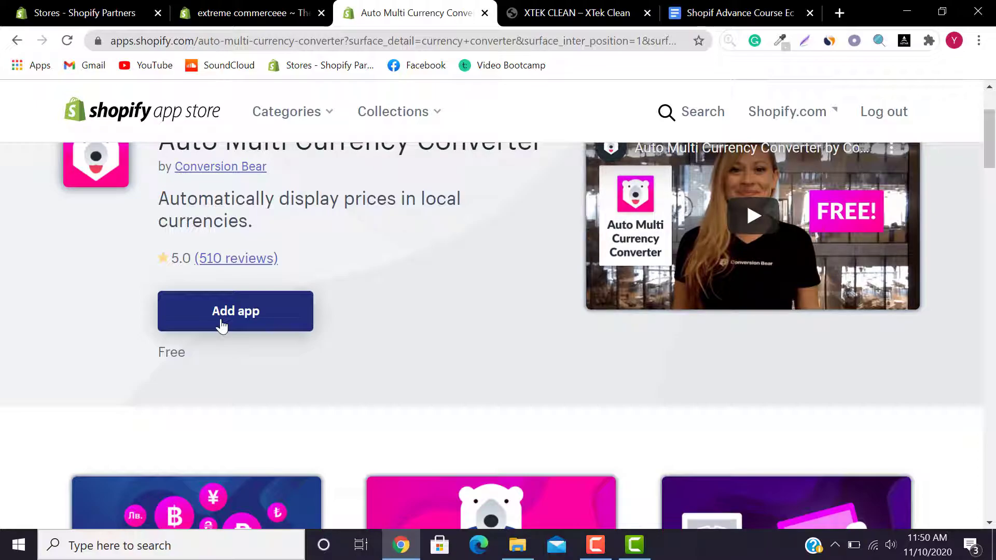
pyautogui.moveTo(990, 121); pyautogui.dragTo(994, 227)
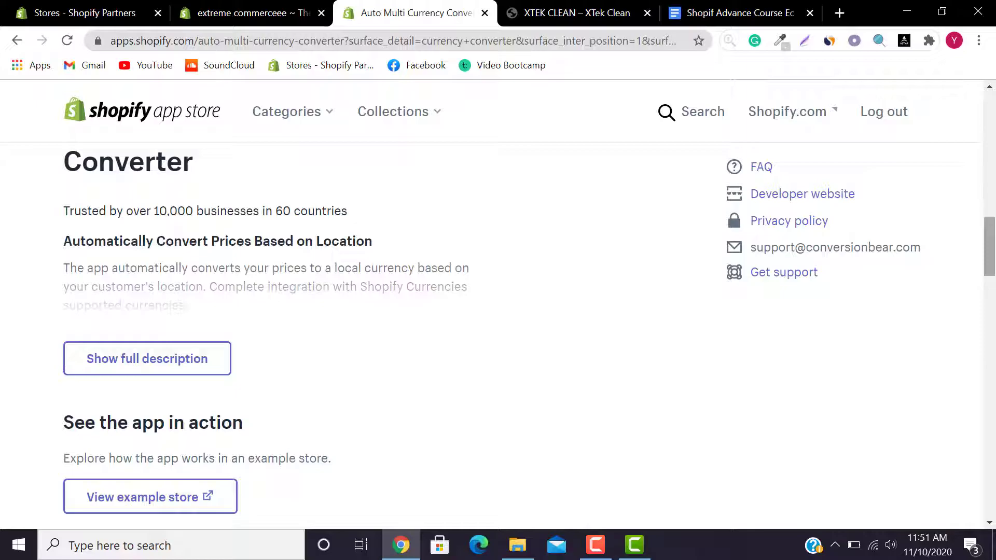
pyautogui.moveTo(995, 229)
pyautogui.mouseDown()
pyautogui.moveTo(995, 452)
pyautogui.moveTo(995, 226)
pyautogui.moveTo(994, 236)
pyautogui.mouseUp()
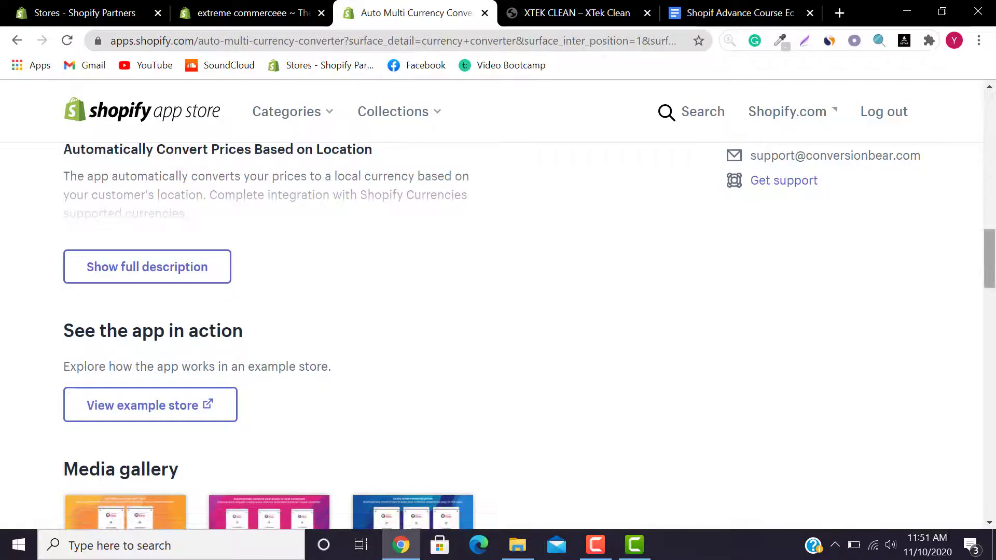
pyautogui.moveTo(991, 288); pyautogui.dragTo(994, 317)
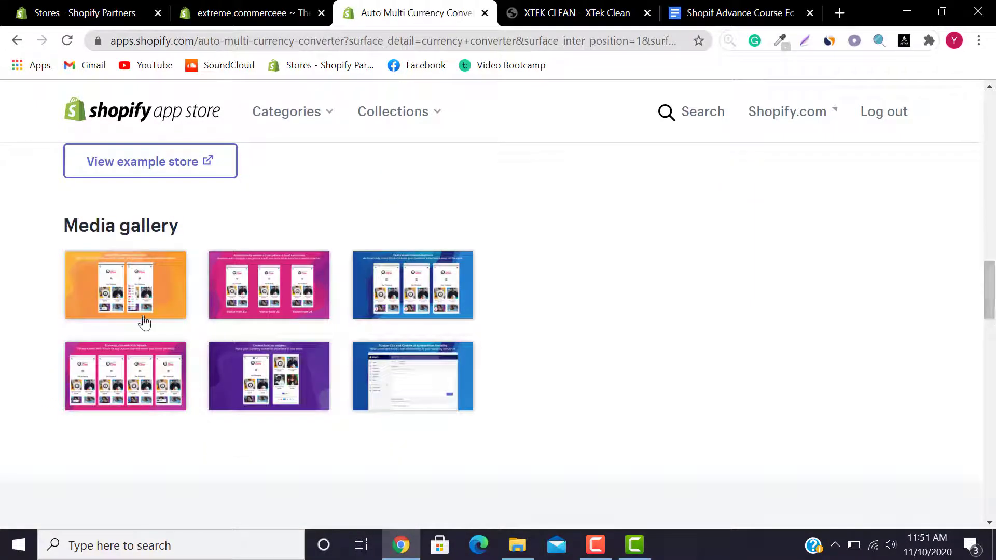
pyautogui.click(121, 302)
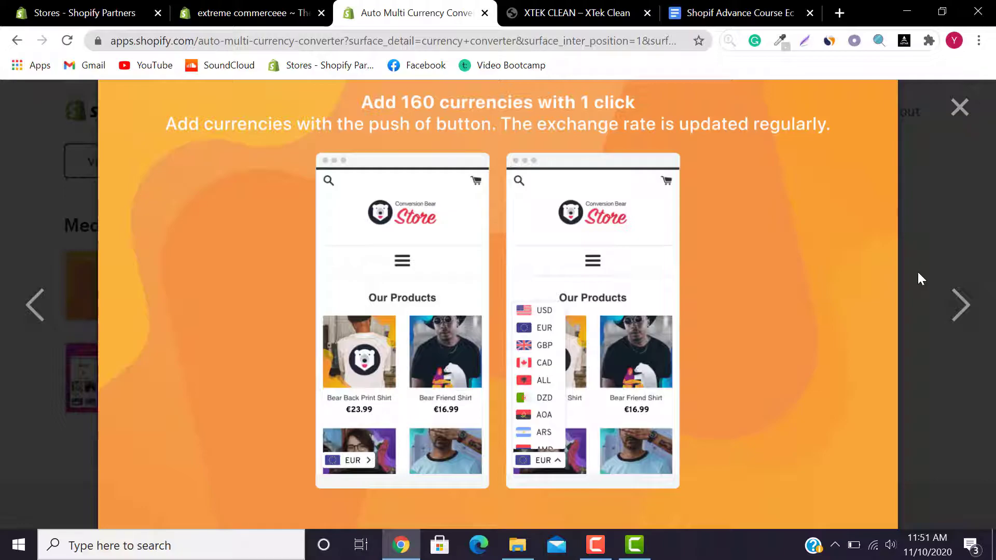
pyautogui.click(962, 312)
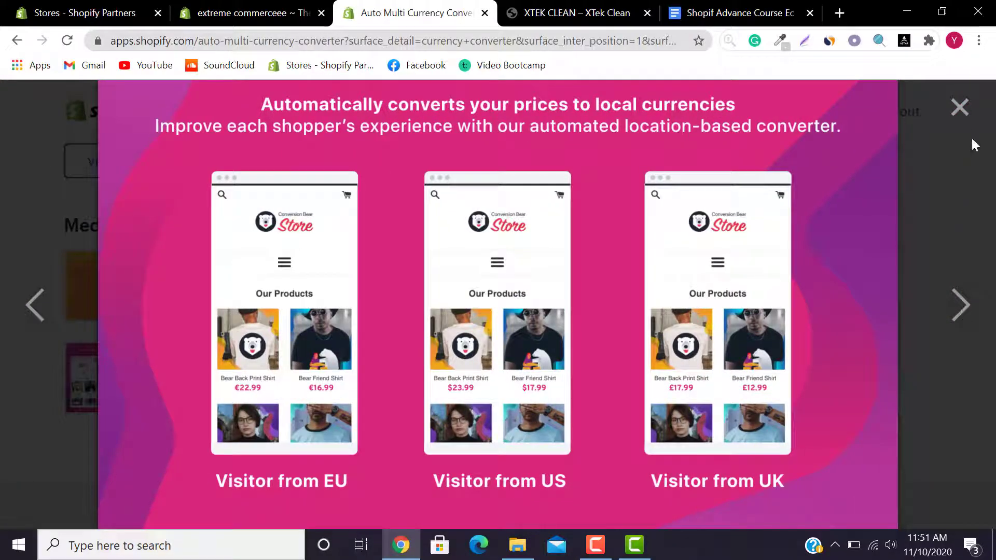
pyautogui.click(960, 107)
pyautogui.moveTo(990, 291); pyautogui.dragTo(993, 371)
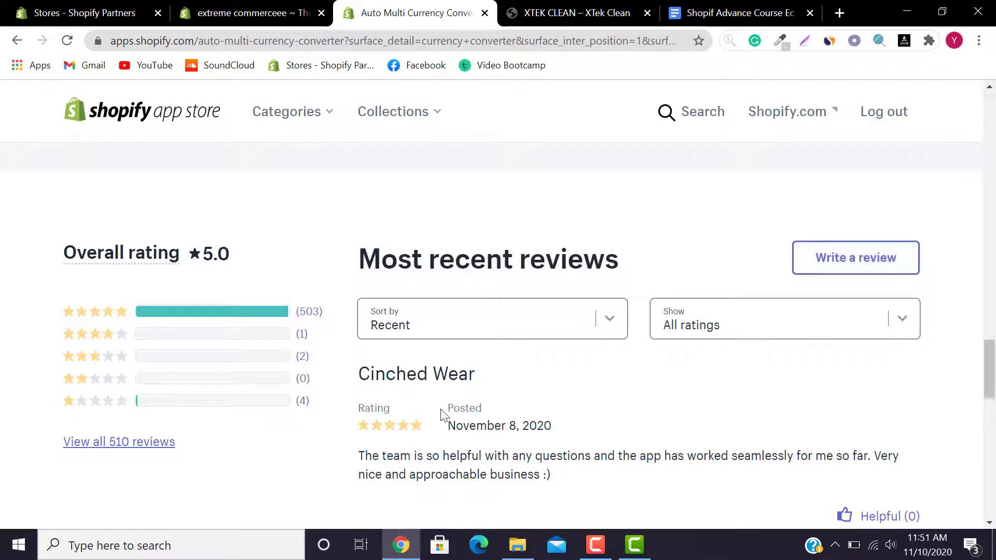
# Step: Add Auto Multi Currency Converter to the store and review the permissions page
pyautogui.moveTo(993, 374); pyautogui.dragTo(993, 126)
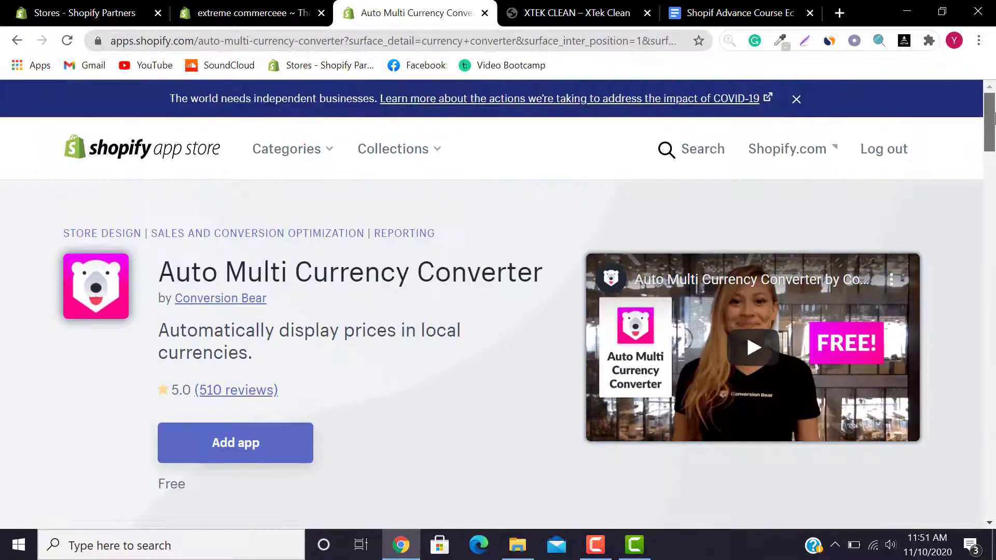
pyautogui.click(280, 438)
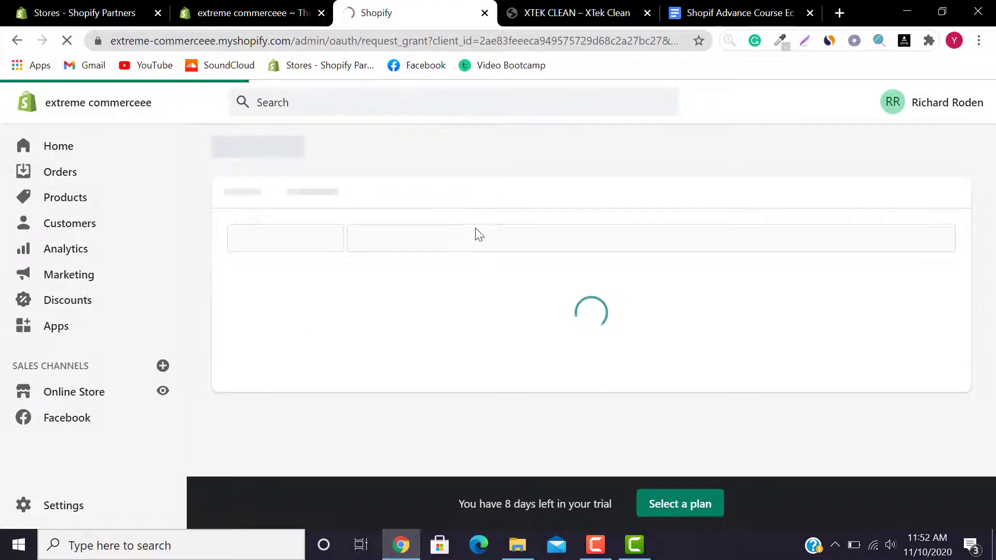
pyautogui.moveTo(989, 212); pyautogui.dragTo(987, 356)
# Step: Install Auto Multi Currency Converter and dismiss its note about Shopify Currencies
pyautogui.click(808, 379)
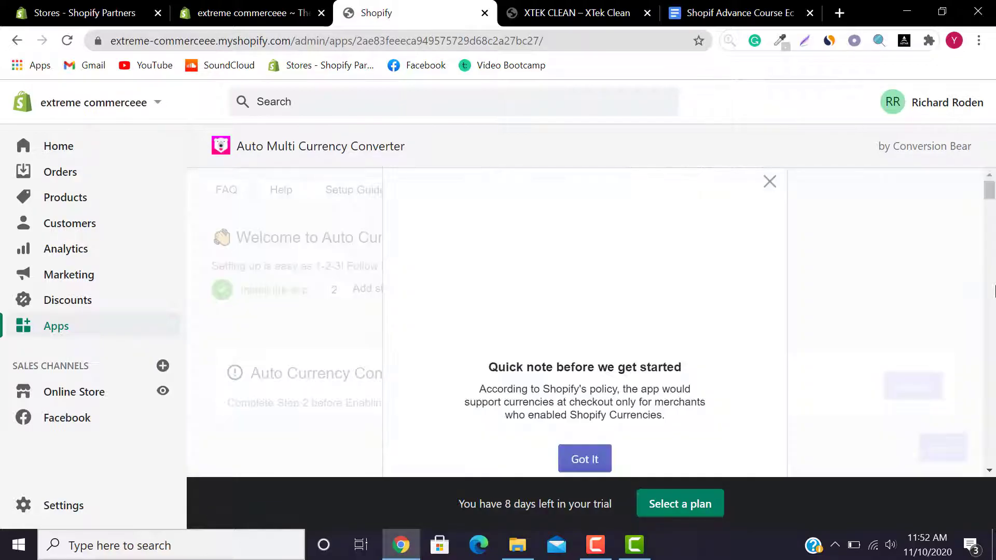
pyautogui.click(570, 467)
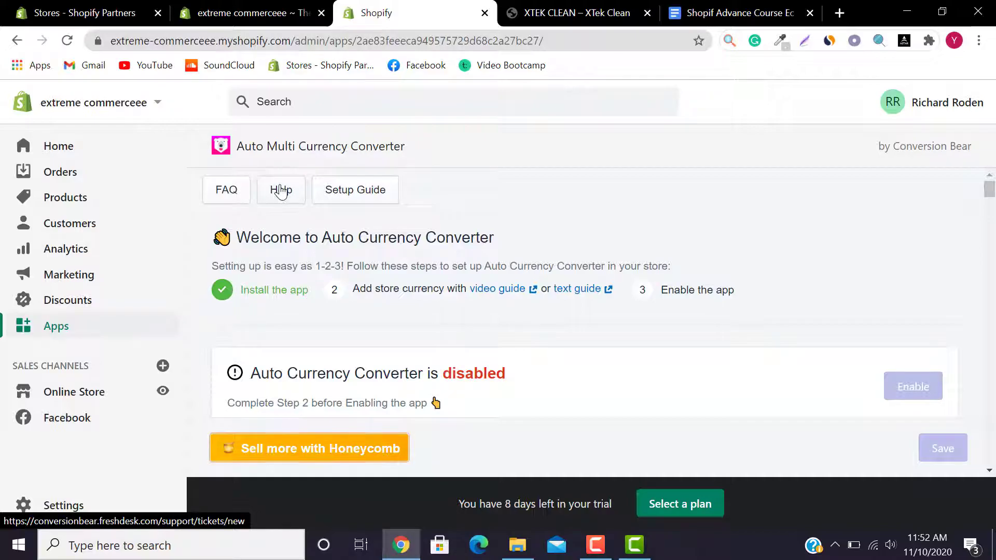
pyautogui.rightClick(356, 194)
pyautogui.click(380, 204)
pyautogui.click(561, 6)
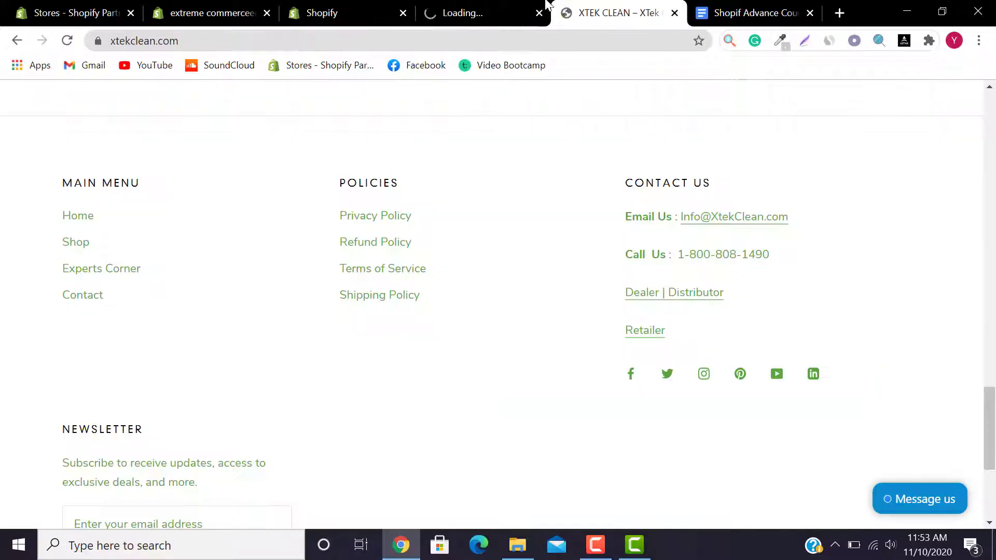
pyautogui.click(493, 9)
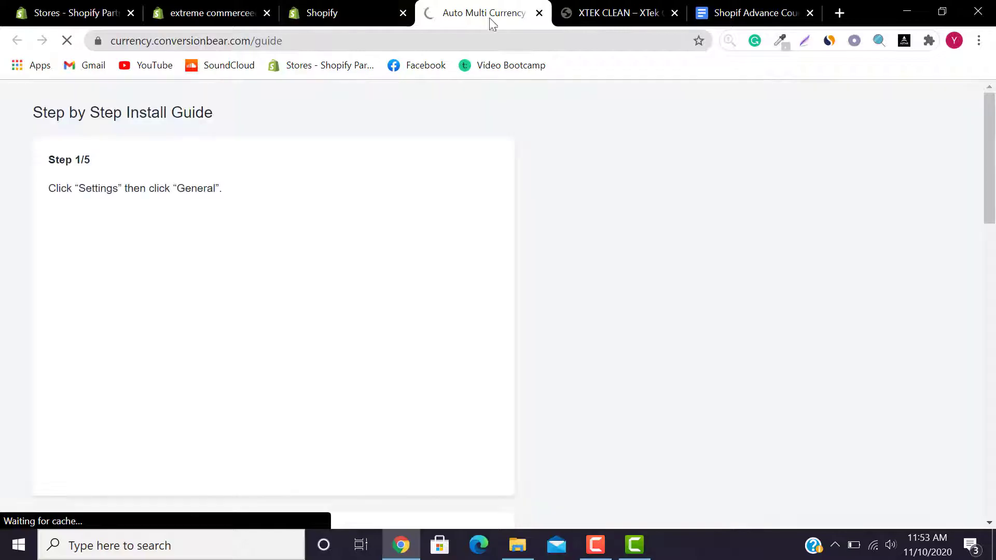
pyautogui.click(539, 13)
pyautogui.click(356, 8)
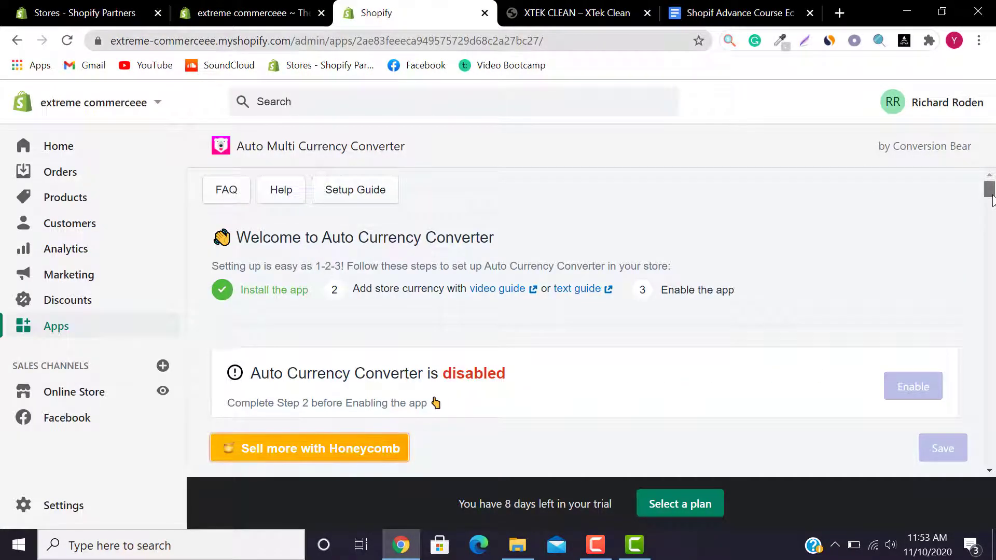
pyautogui.scroll(-2, 992, 202)
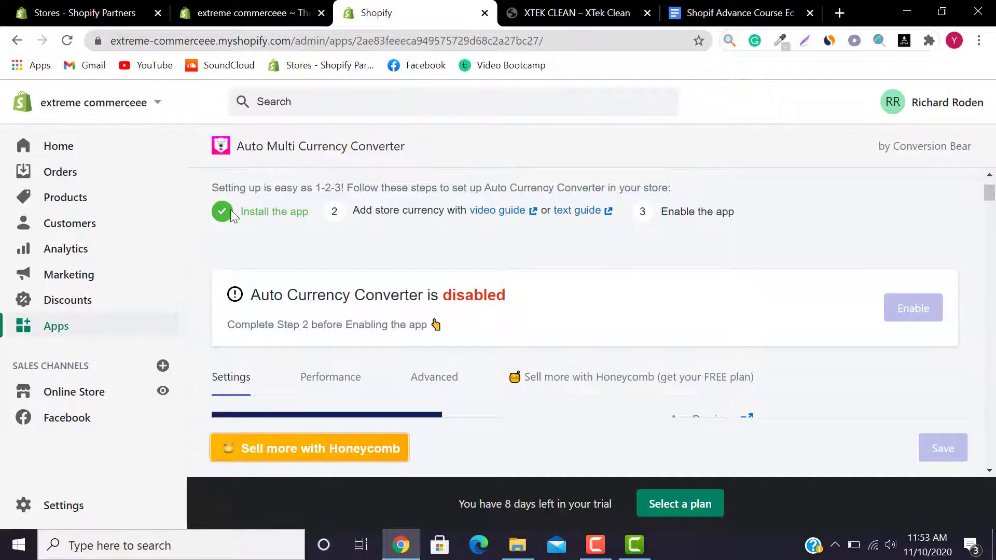
# Step: Open the setup video guide in a new tab
pyautogui.rightClick(518, 217)
pyautogui.click(548, 223)
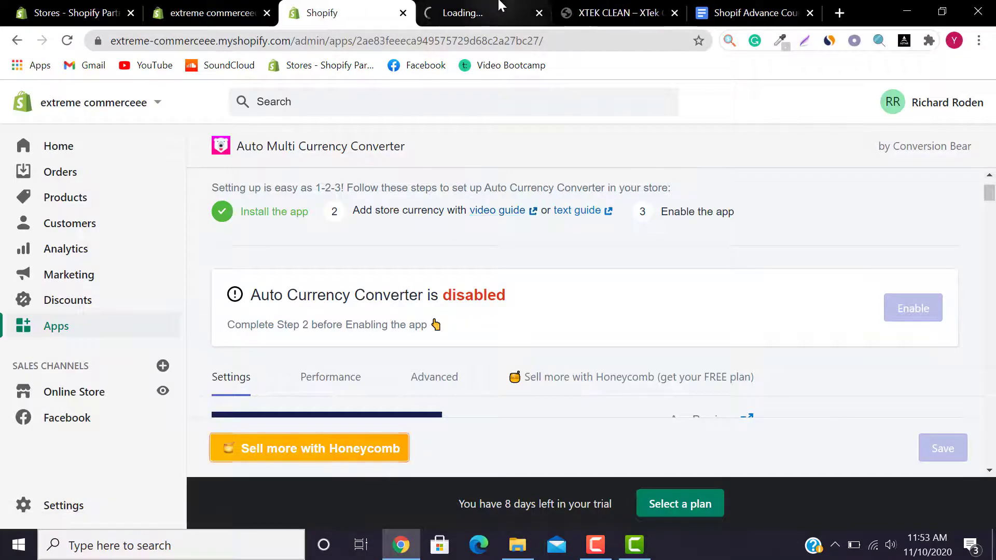
pyautogui.click(501, 5)
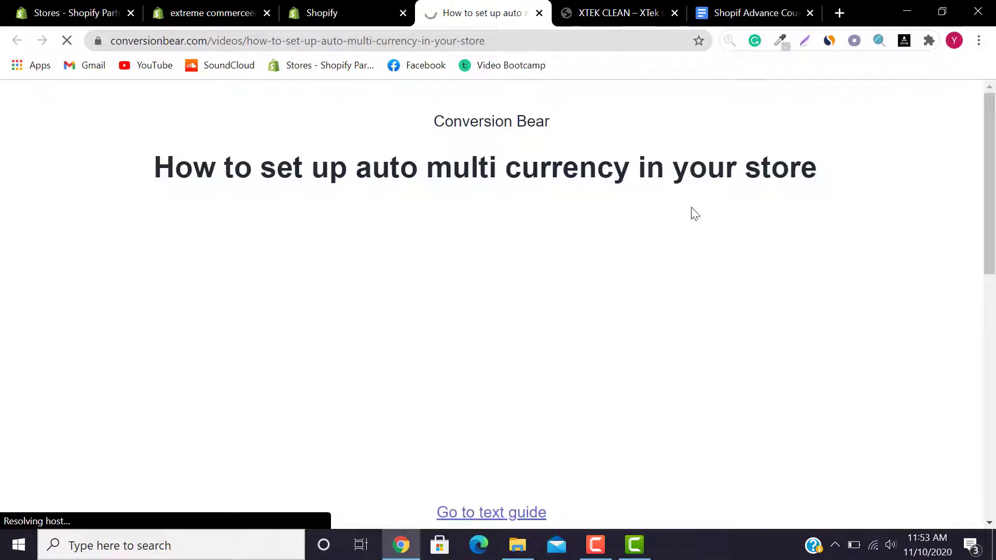
pyautogui.scroll(-10, 489, 277)
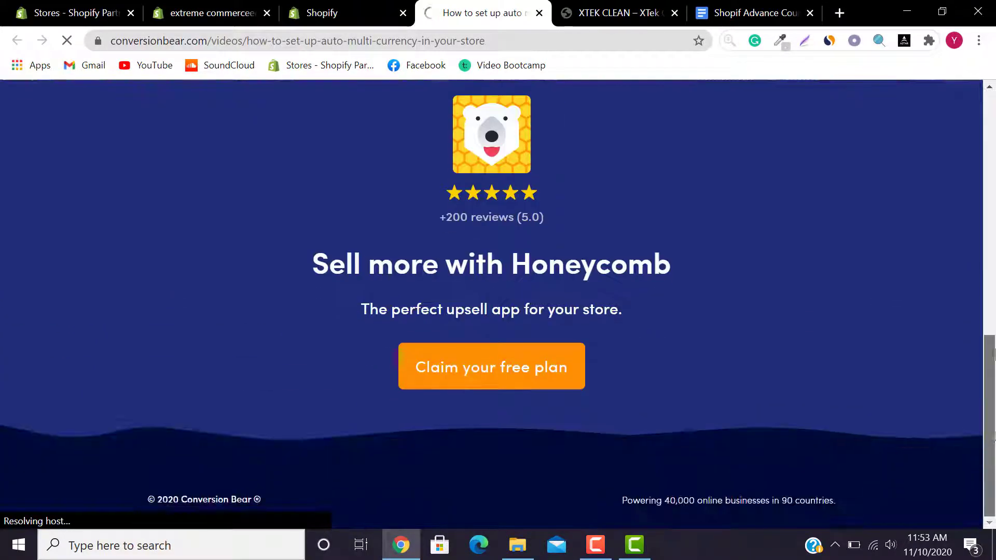
pyautogui.scroll(10, 485, 485)
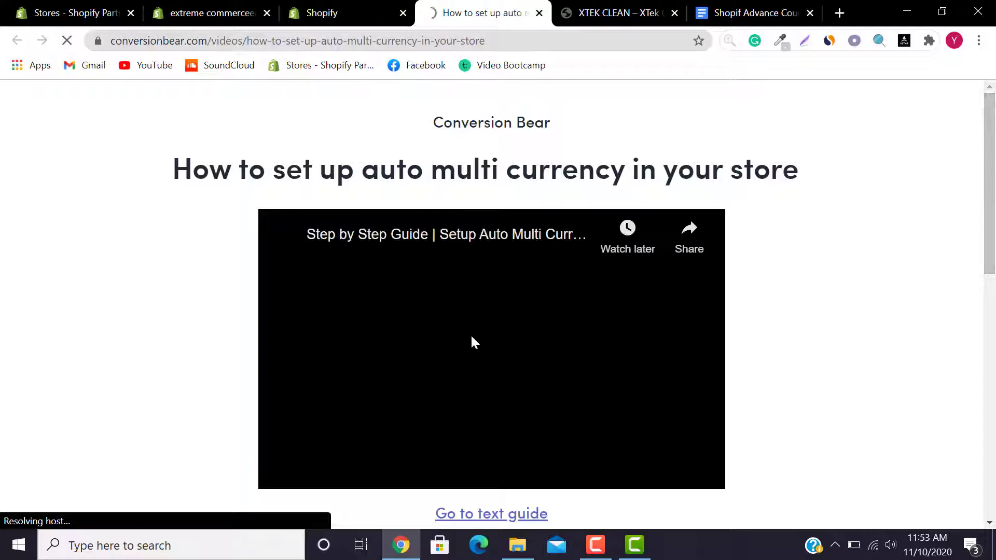
# Step: Play the setup video muted, then close its tab to return to the app
pyautogui.click(490, 351)
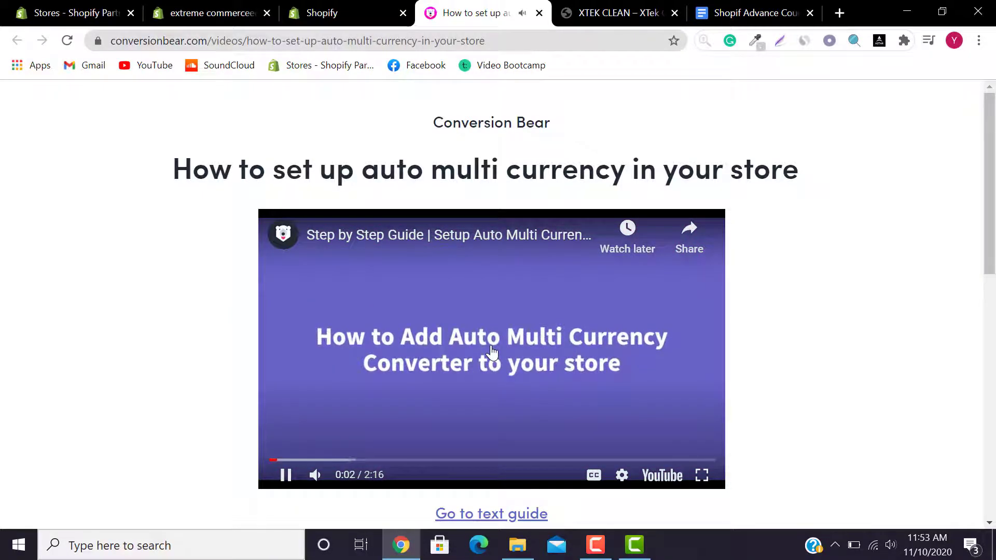
pyautogui.click(315, 477)
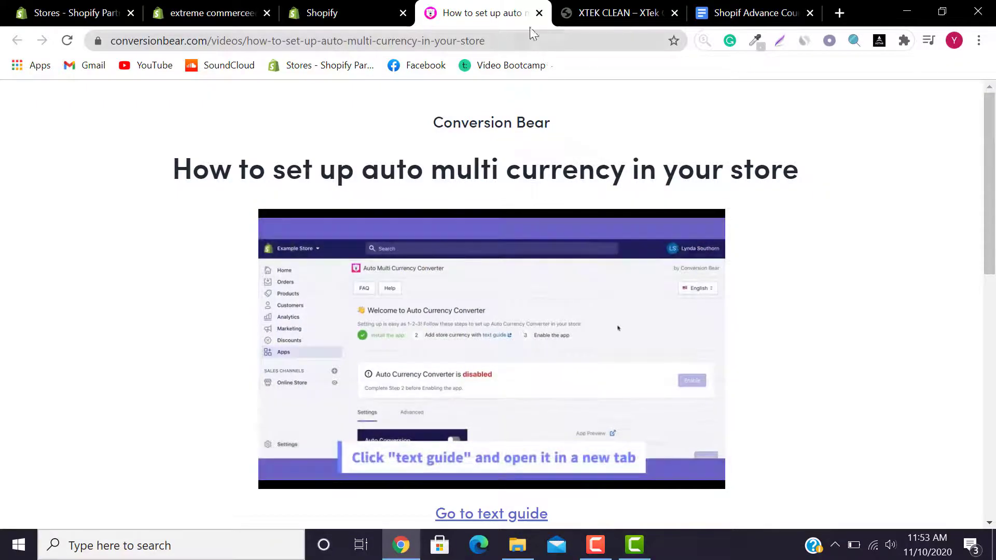
pyautogui.click(540, 13)
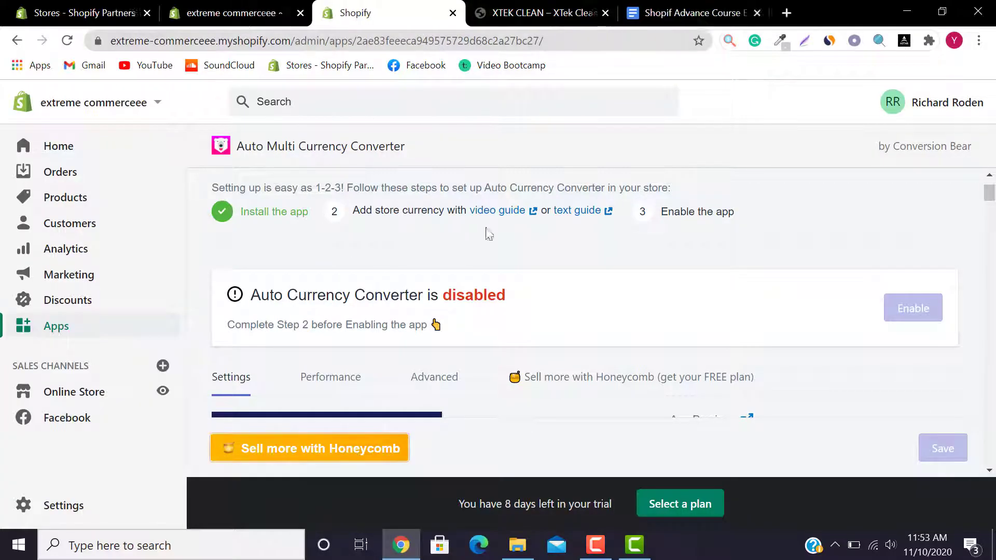
# Step: Open the written setup guide in its own tab and scroll through its steps
pyautogui.click(594, 213)
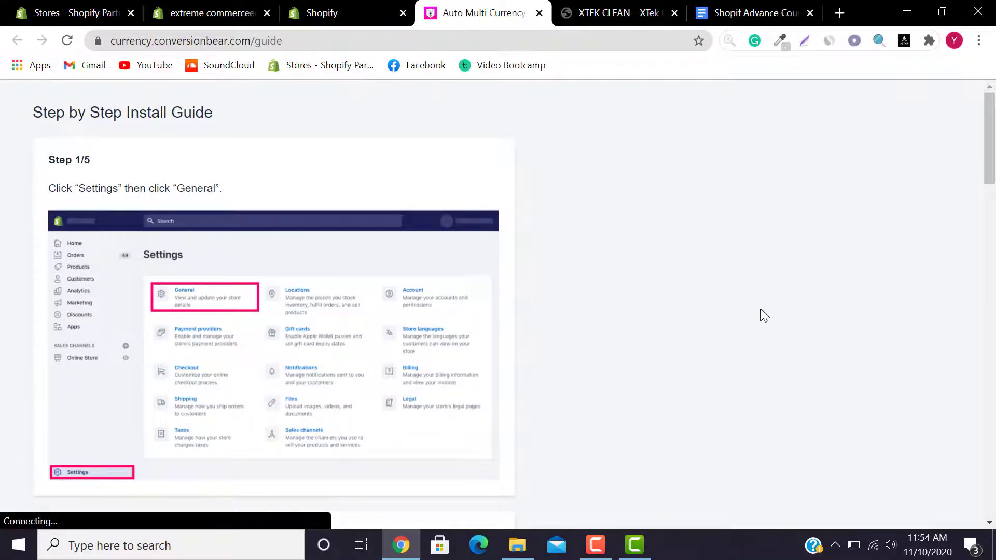
pyautogui.moveTo(995, 135); pyautogui.dragTo(995, 195)
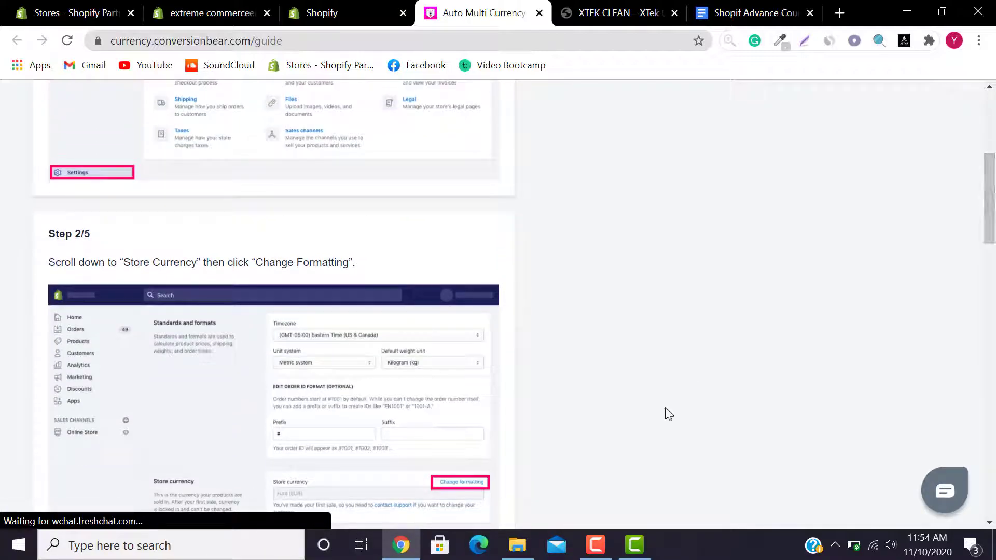
pyautogui.click(595, 545)
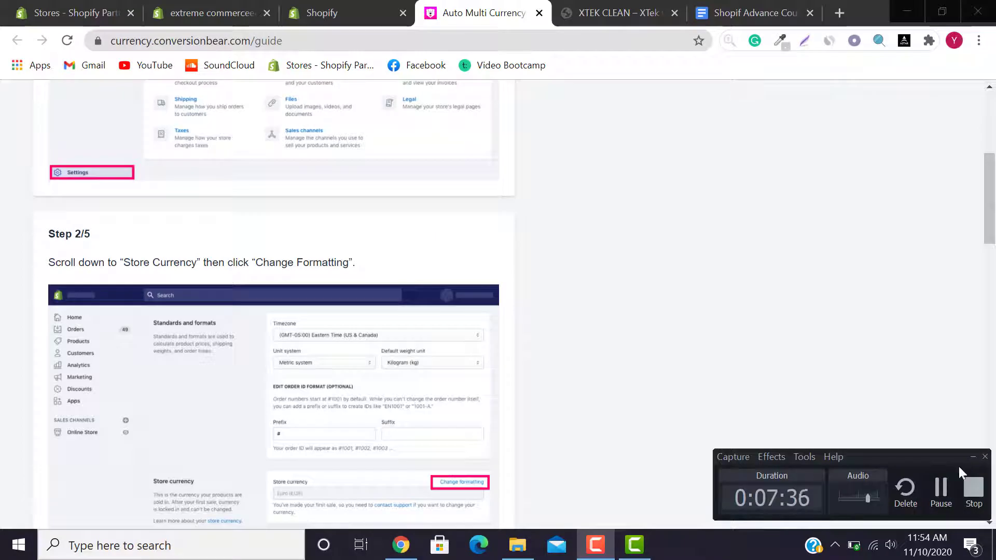
pyautogui.click(942, 492)
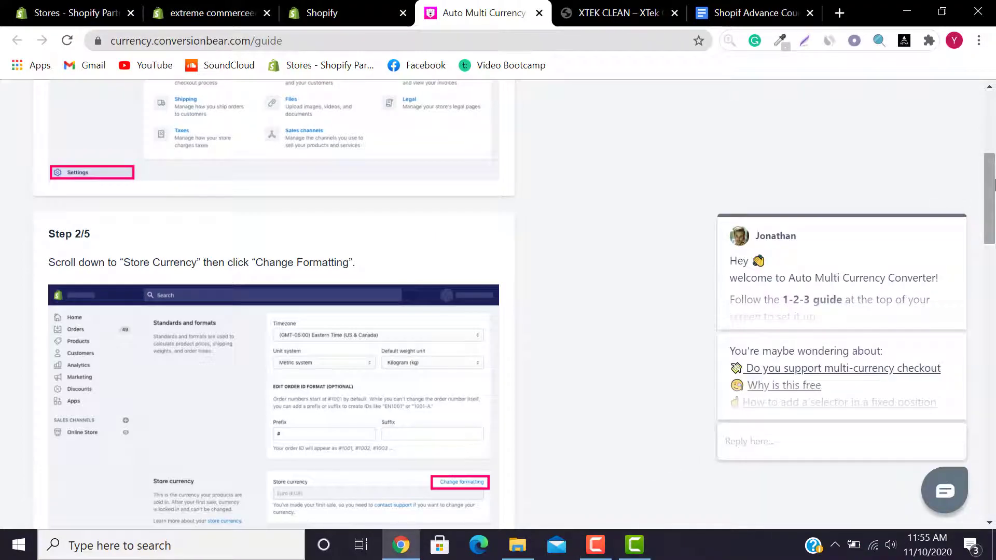
pyautogui.moveTo(995, 185); pyautogui.dragTo(995, 153)
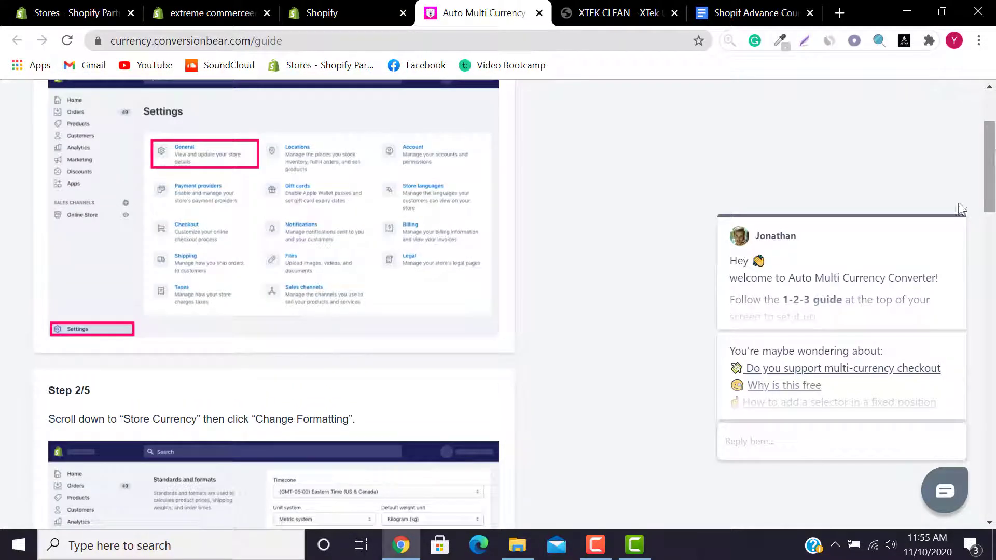
# Step: Open and close the support chat, then return to the store admin Apps page
pyautogui.click(941, 490)
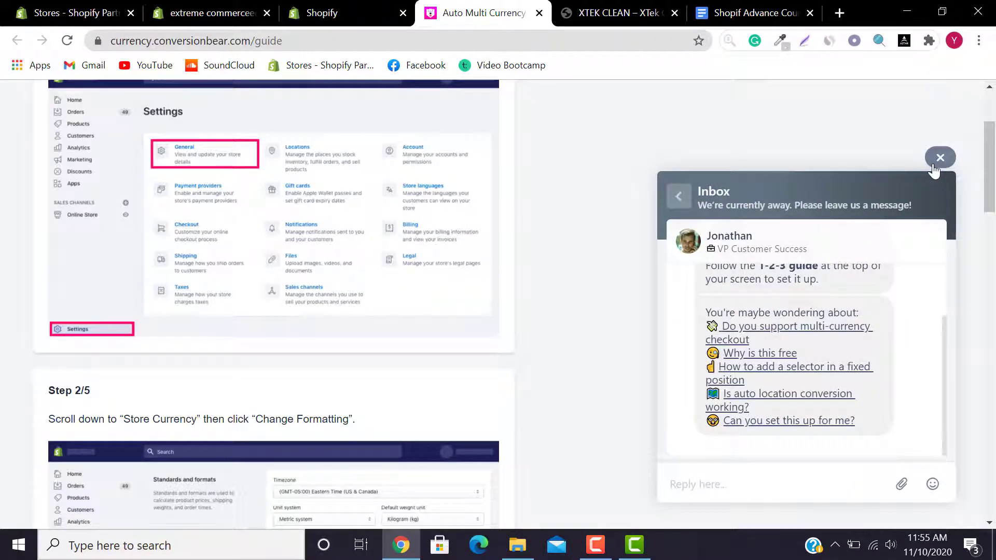
pyautogui.click(939, 159)
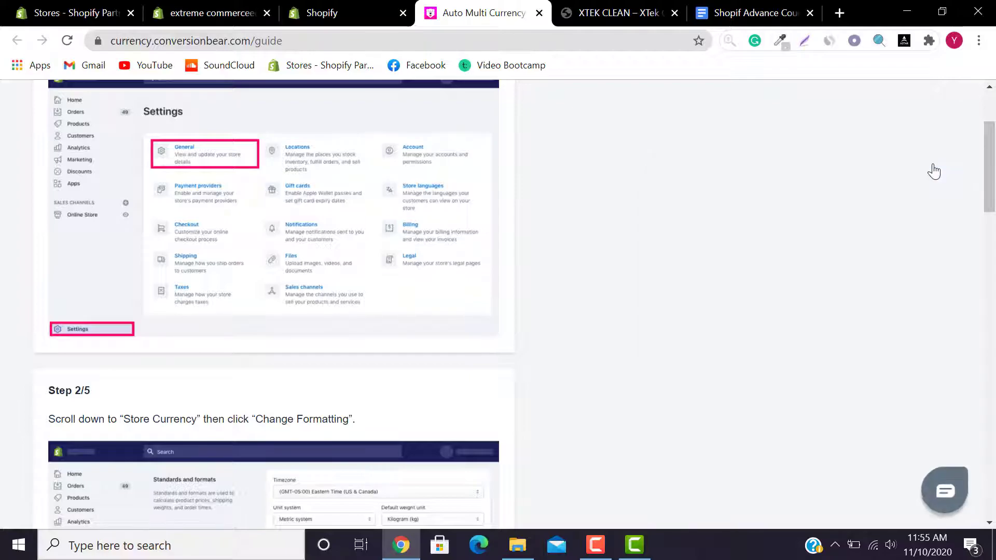
pyautogui.moveTo(991, 173)
pyautogui.mouseDown()
pyautogui.moveTo(994, 145)
pyautogui.moveTo(995, 161)
pyautogui.mouseUp()
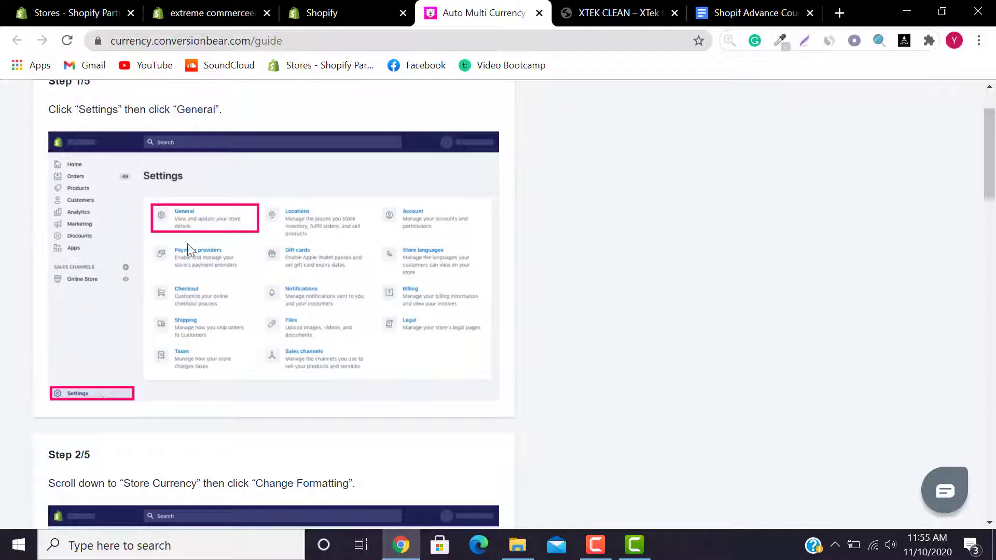
pyautogui.click(259, 7)
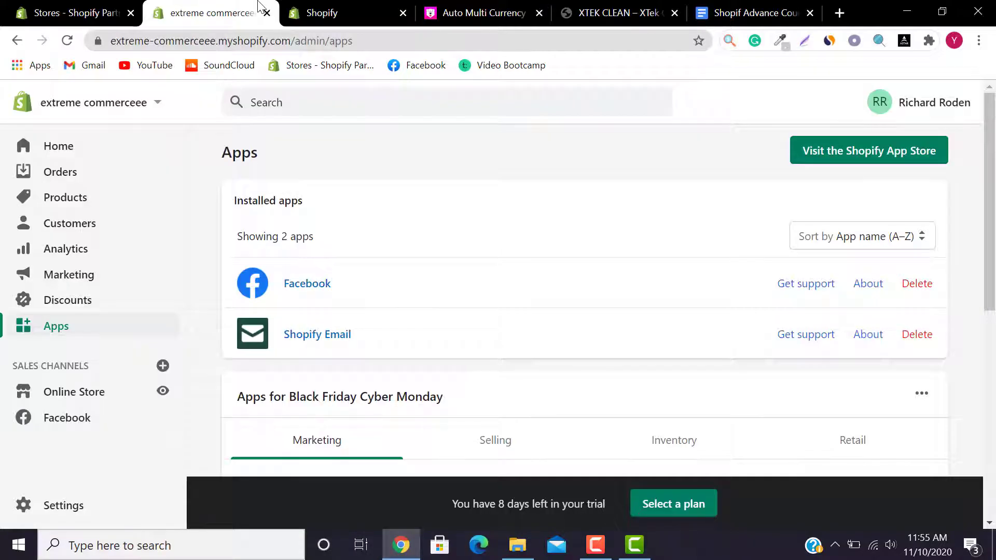
# Step: Open the store's General settings and check the install guide's next step
pyautogui.scroll(-4, 323, 382)
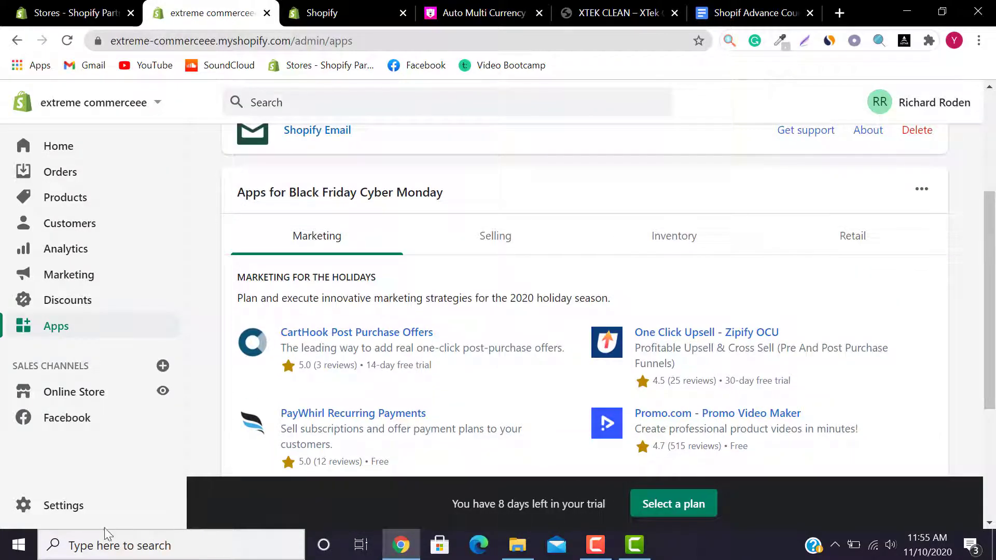
pyautogui.click(60, 519)
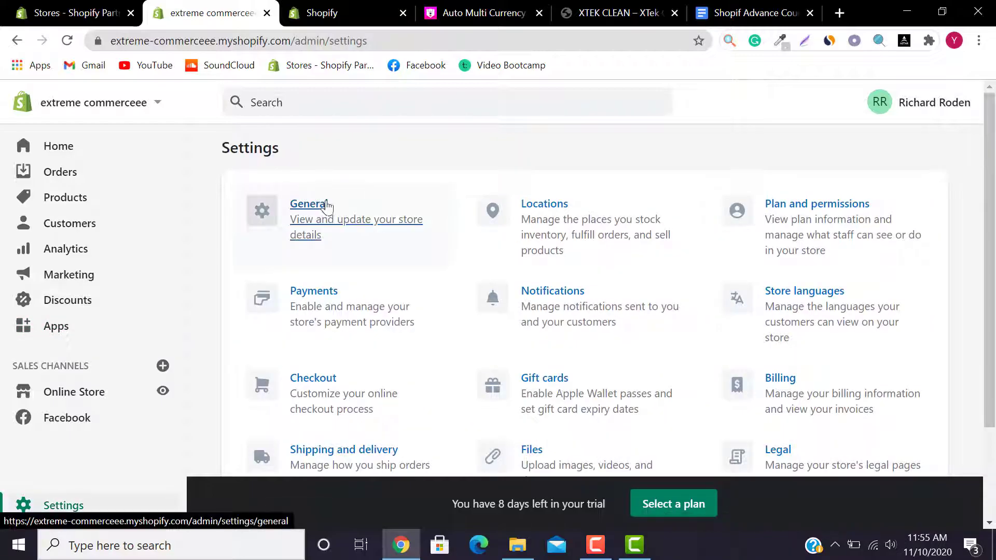
pyautogui.click(329, 205)
pyautogui.click(471, 7)
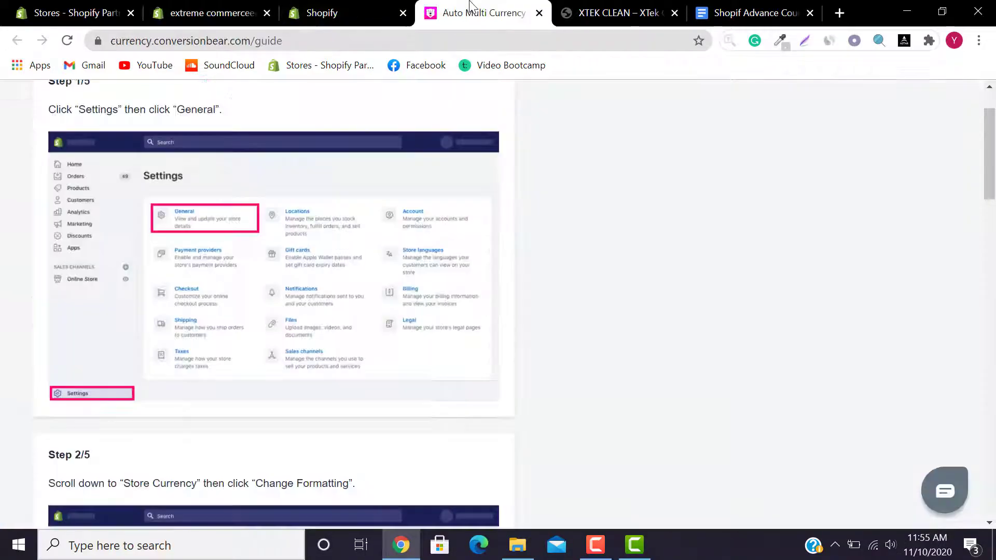
pyautogui.moveTo(991, 153); pyautogui.dragTo(993, 215)
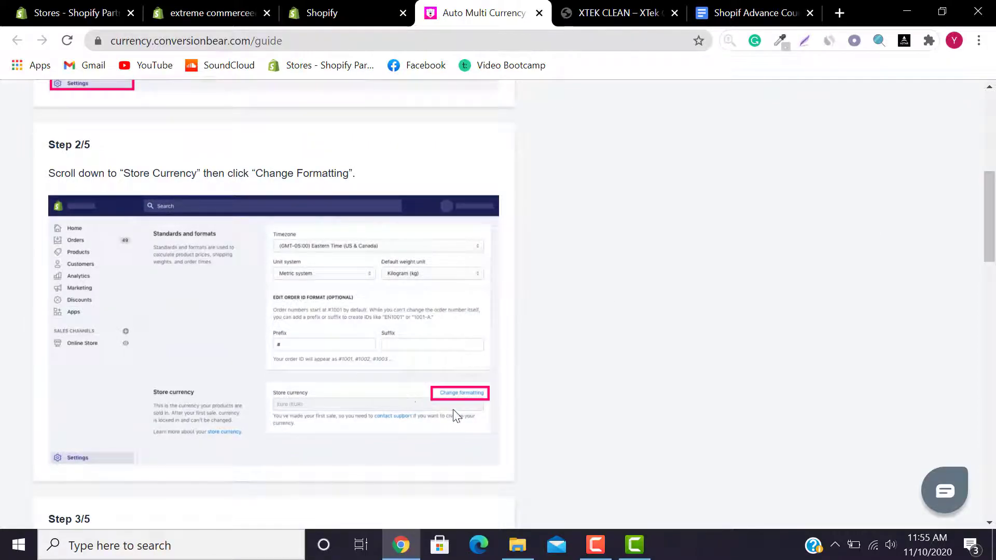
# Step: Expand the Store currency formatting fields, then scroll the guide to Step 3/5's code
pyautogui.click(213, 13)
pyautogui.moveTo(990, 155); pyautogui.dragTo(990, 449)
pyautogui.click(891, 252)
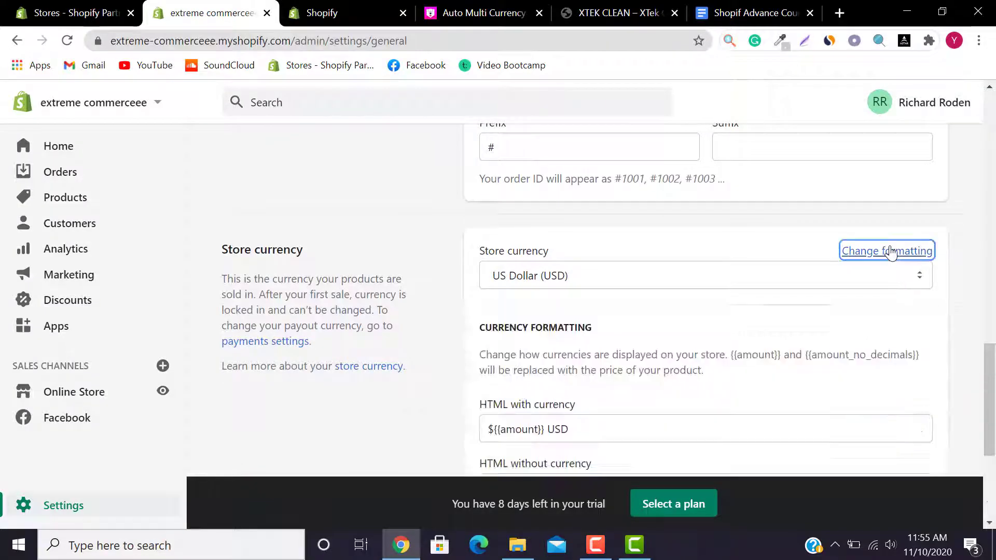
pyautogui.click(483, 12)
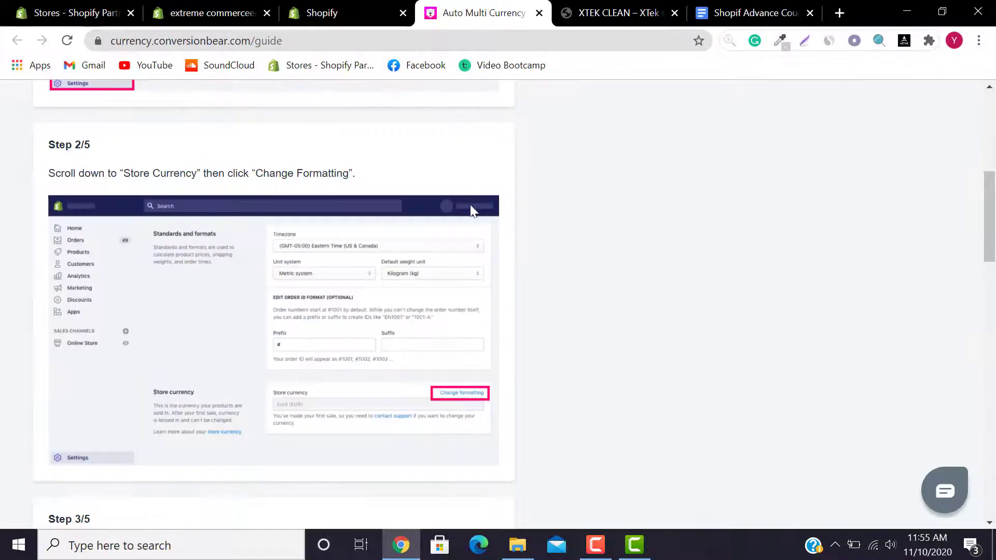
pyautogui.moveTo(992, 253); pyautogui.dragTo(993, 326)
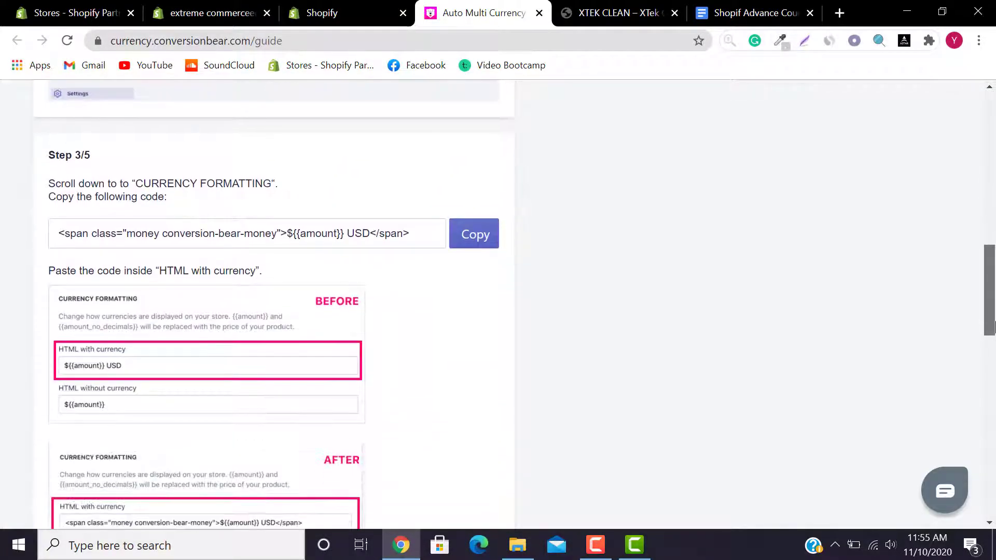
# Step: Replace the HTML with currency format with the Step 3/5 span-wrapped code
pyautogui.click(488, 235)
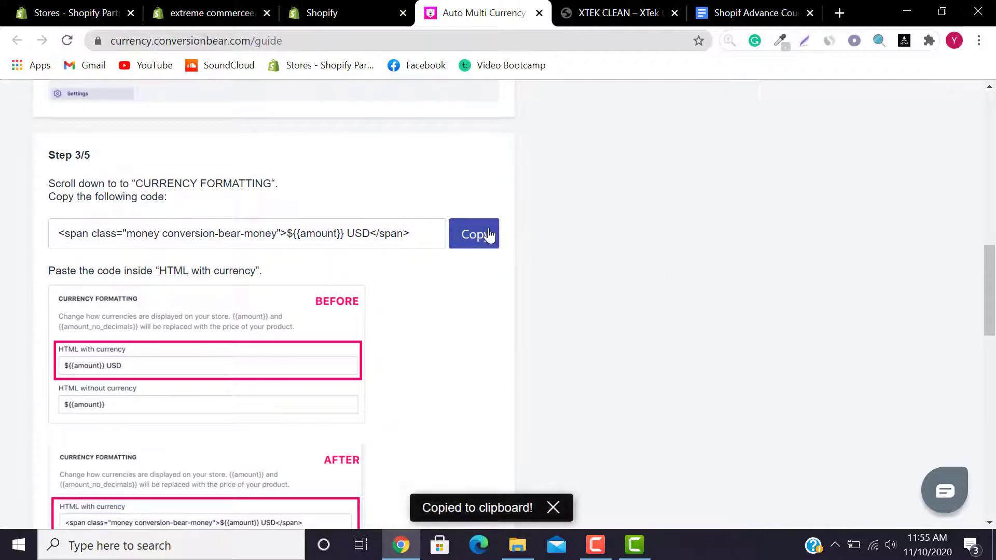
pyautogui.click(264, 7)
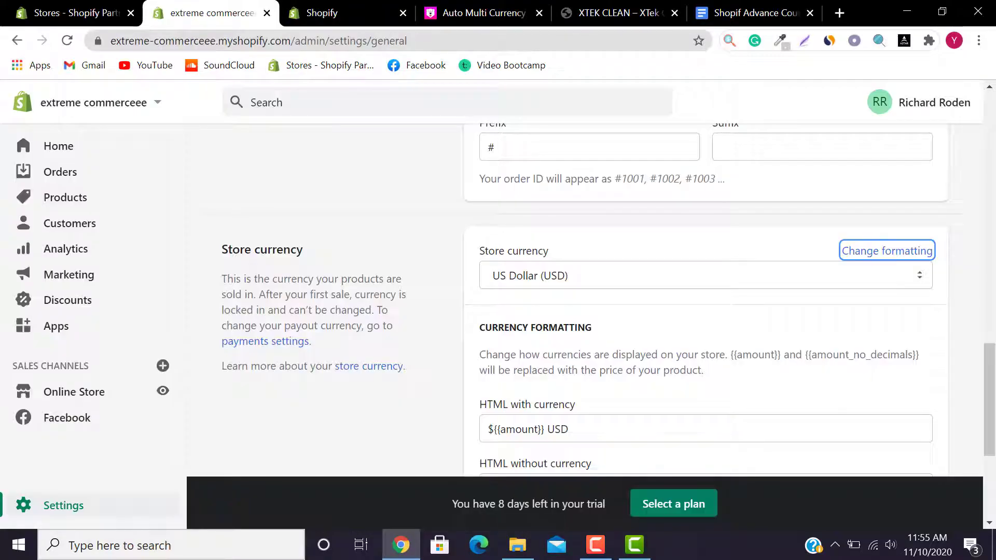
pyautogui.click(524, 10)
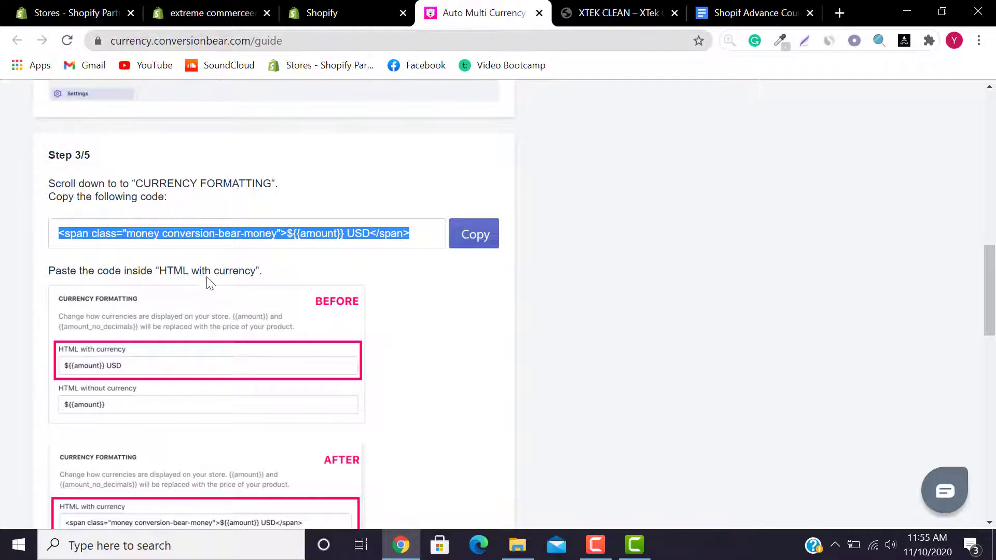
pyautogui.click(227, 7)
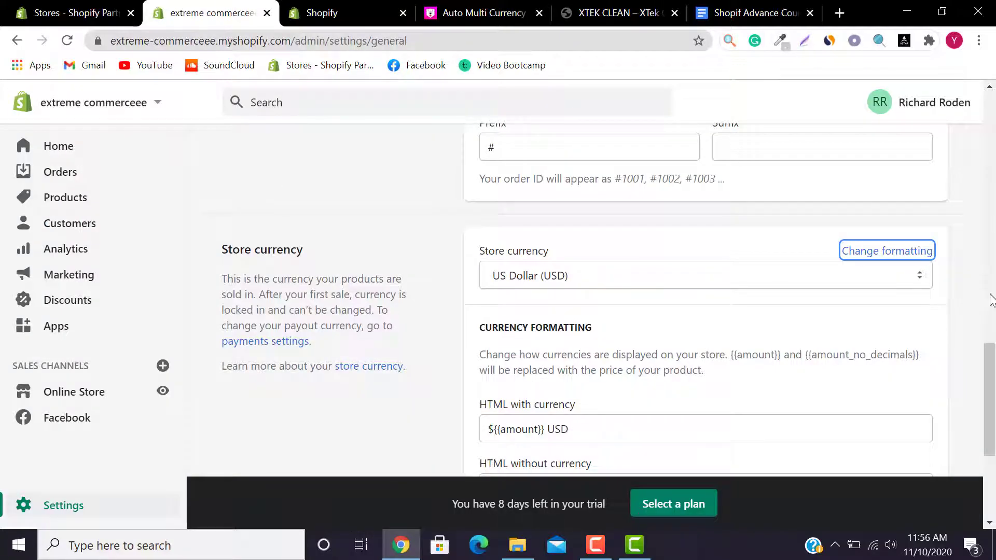
pyautogui.scroll(-2, 992, 412)
pyautogui.click(508, 301)
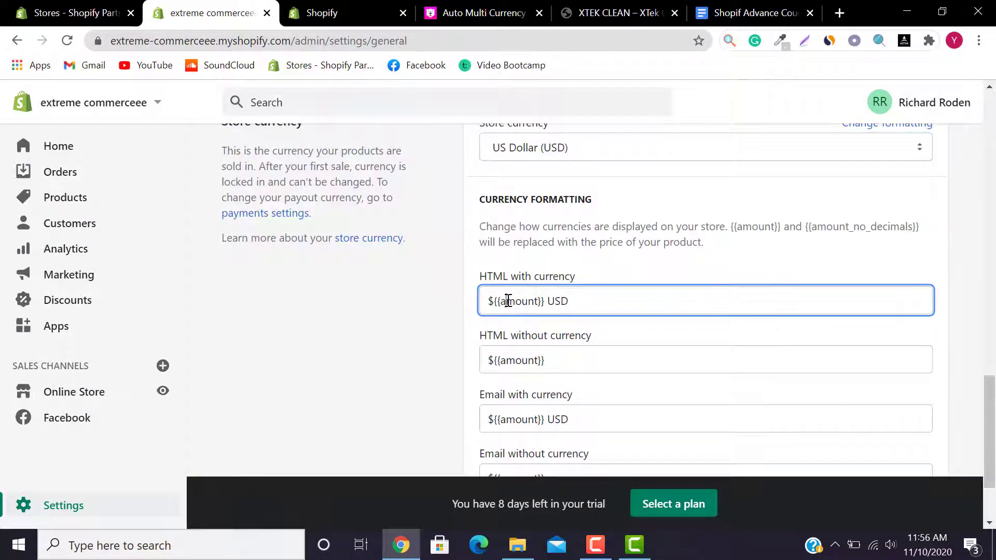
pyautogui.hotkey('ctrl', 'a')
pyautogui.press('BackSpace')
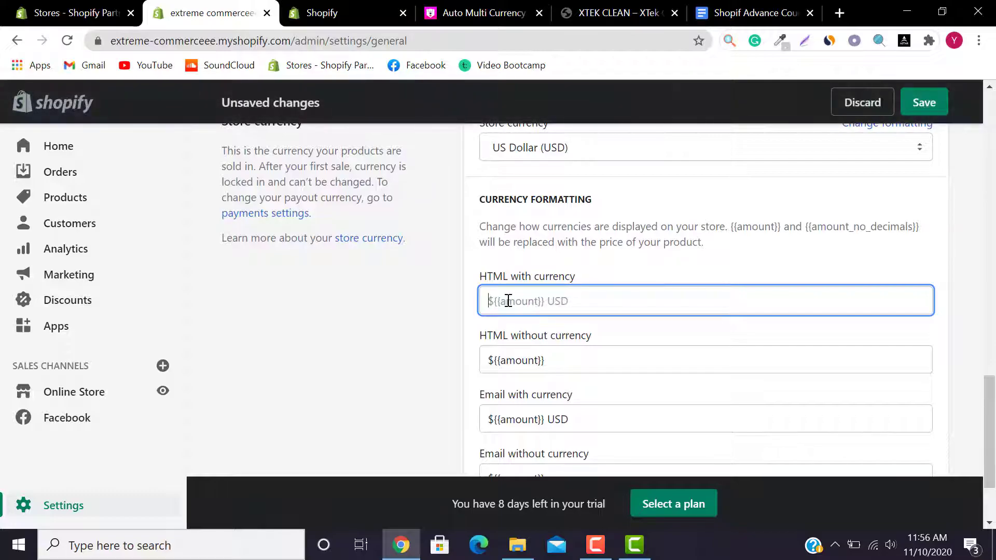
pyautogui.hotkey('ctrl', 'v')
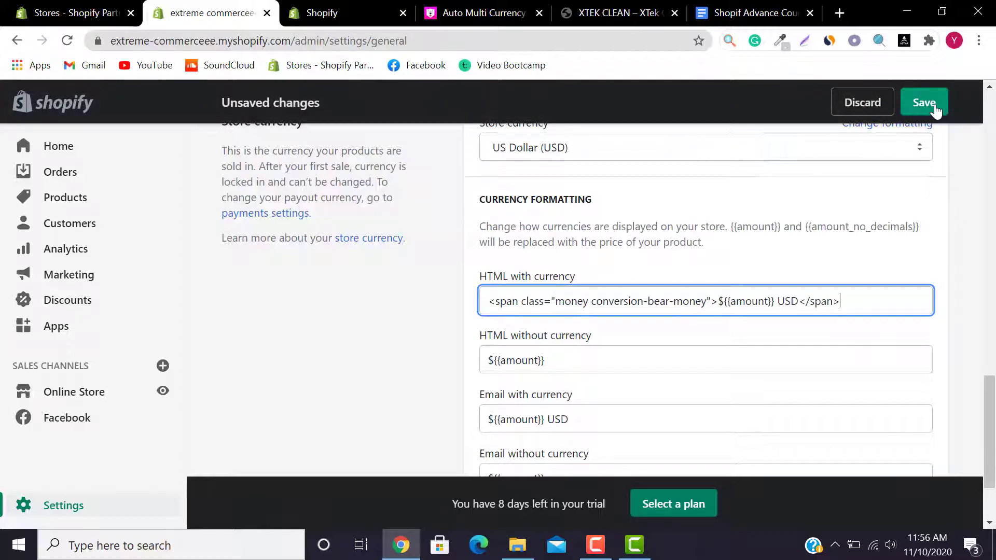
# Step: Replace the HTML without currency format with the Step 4/5 code and save the settings
pyautogui.click(504, 8)
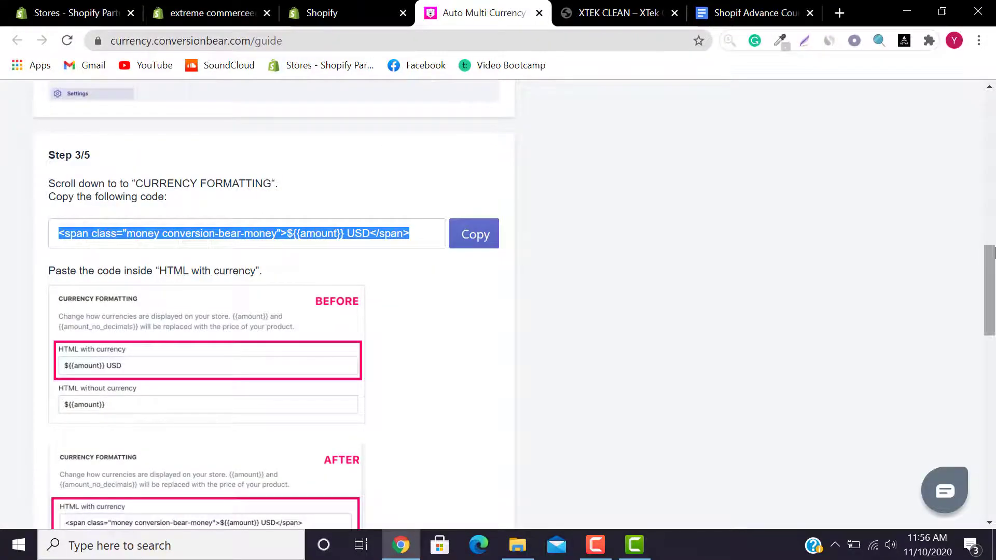
pyautogui.scroll(-2, 990, 301)
pyautogui.scroll(-5, 555, 327)
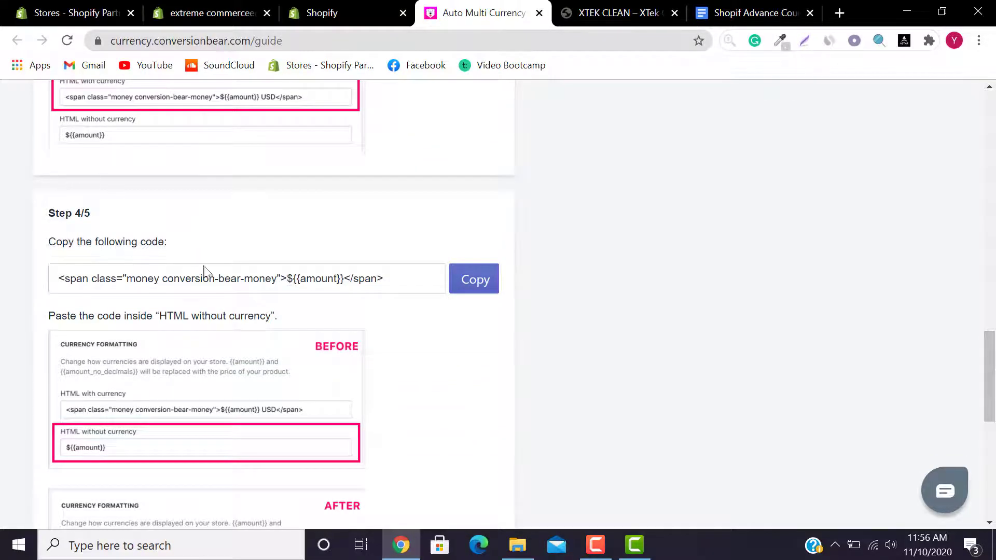
pyautogui.click(463, 290)
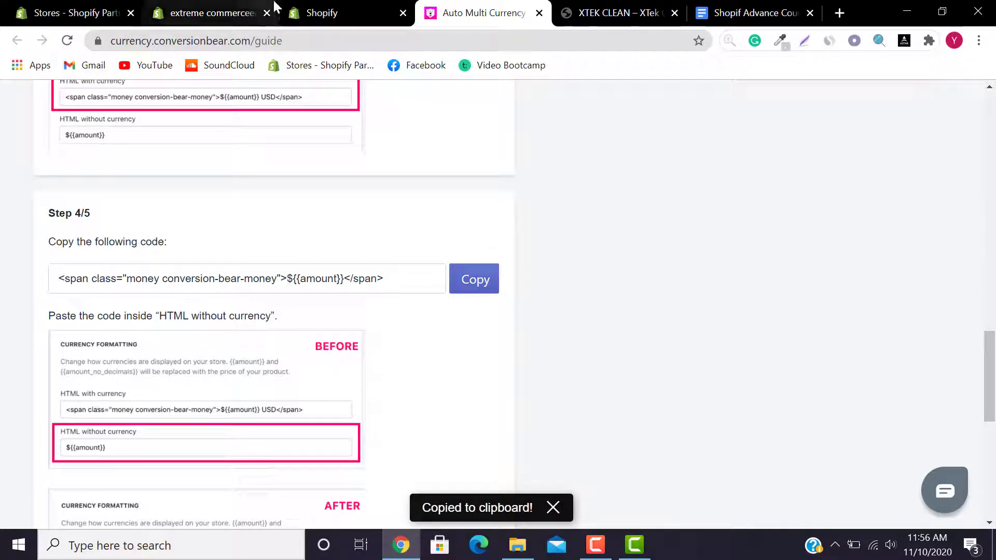
pyautogui.click(244, 12)
pyautogui.scroll(-2, 655, 351)
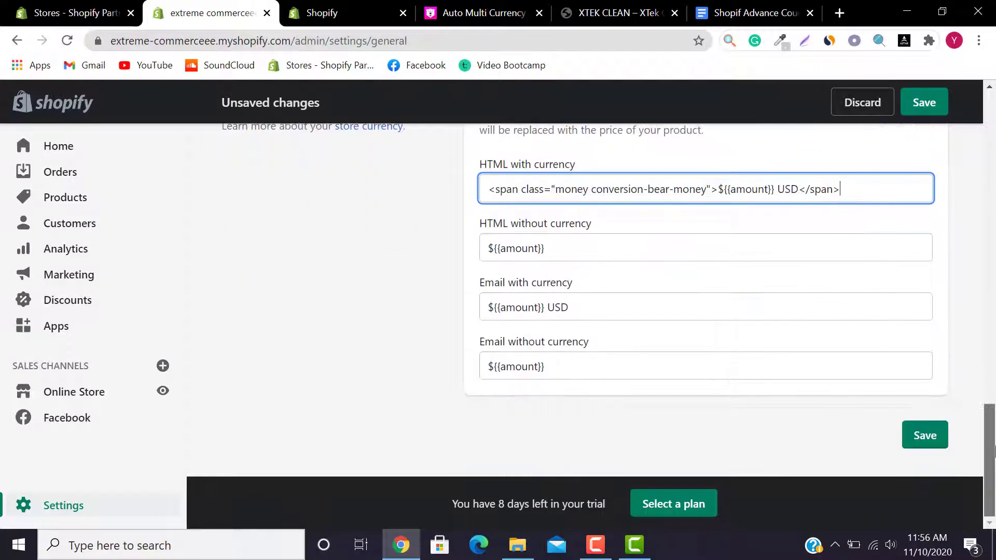
pyautogui.press('Tab')
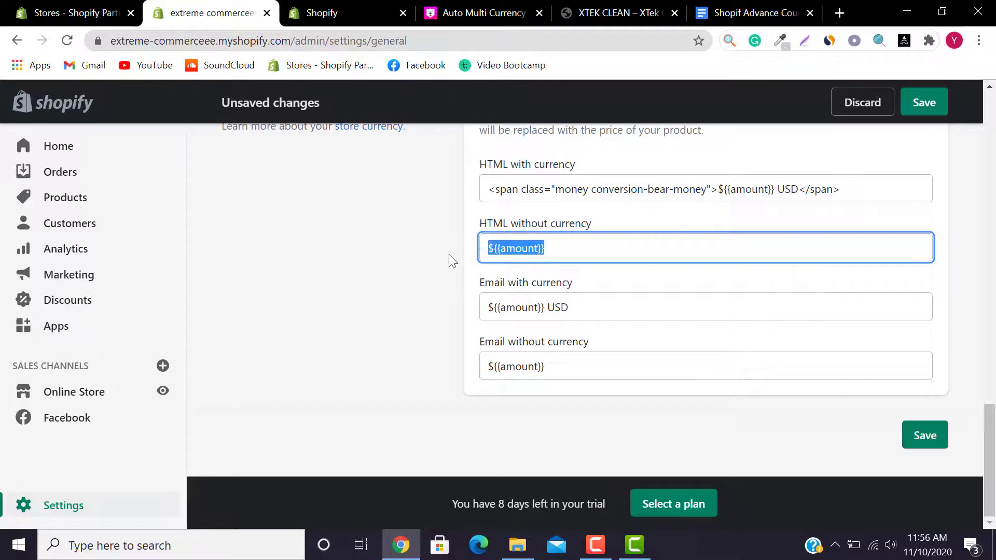
pyautogui.hotkey('ctrl', 'v')
pyautogui.click(919, 442)
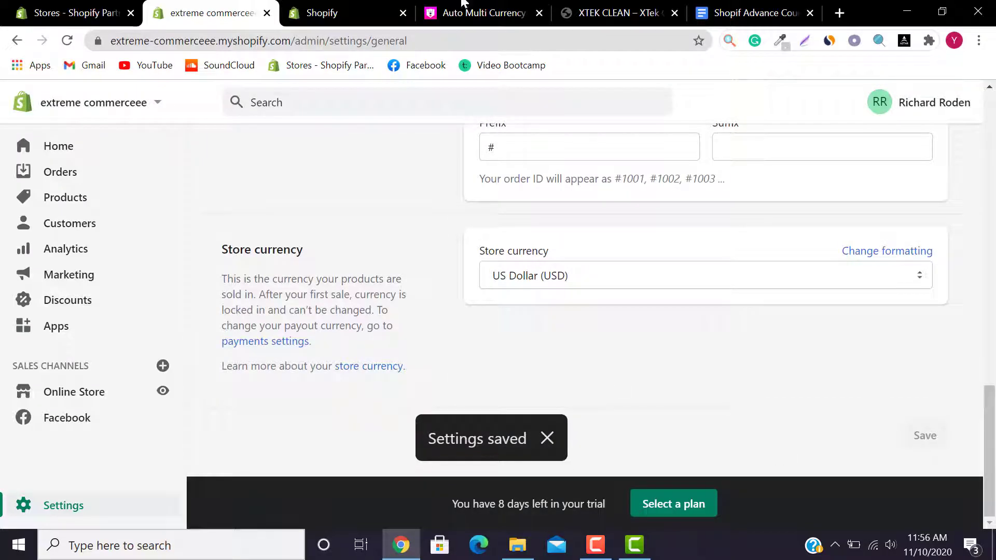
pyautogui.hotkey('ctrl', '4')
# Step: Back in the store admin, reload the installed apps list and open Auto Multi Currency Converter
pyautogui.scroll(-7, 259, 311)
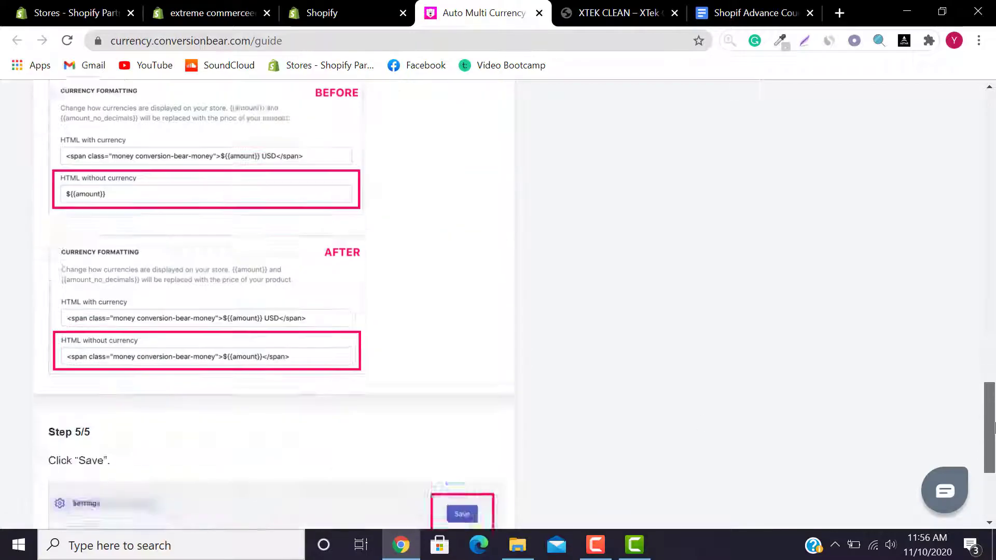
pyautogui.click(391, 8)
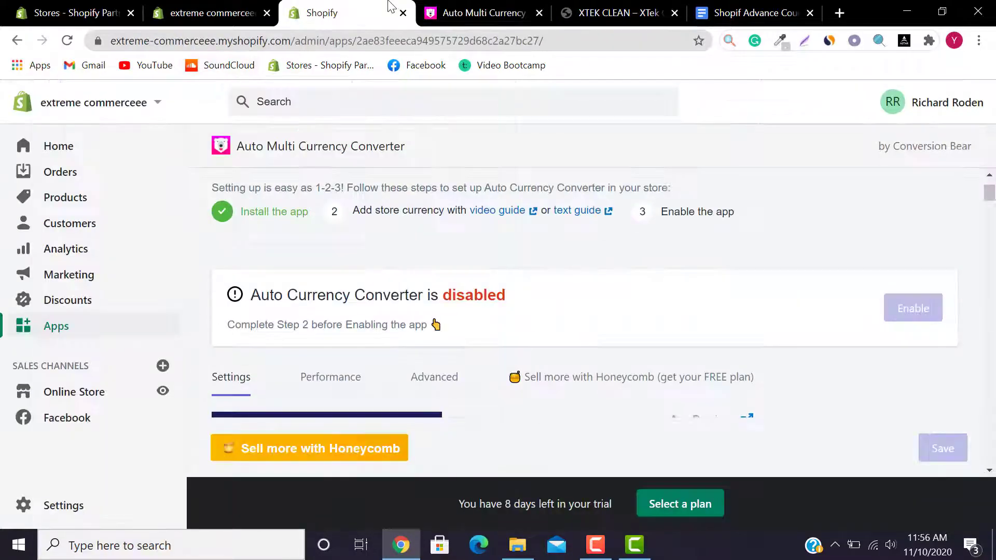
pyautogui.click(256, 7)
pyautogui.click(343, 7)
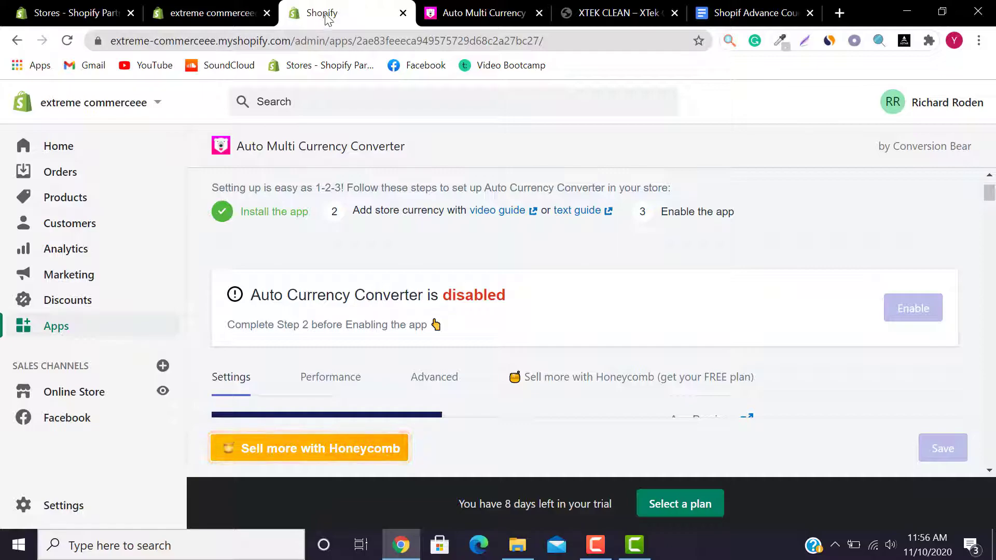
pyautogui.click(218, 11)
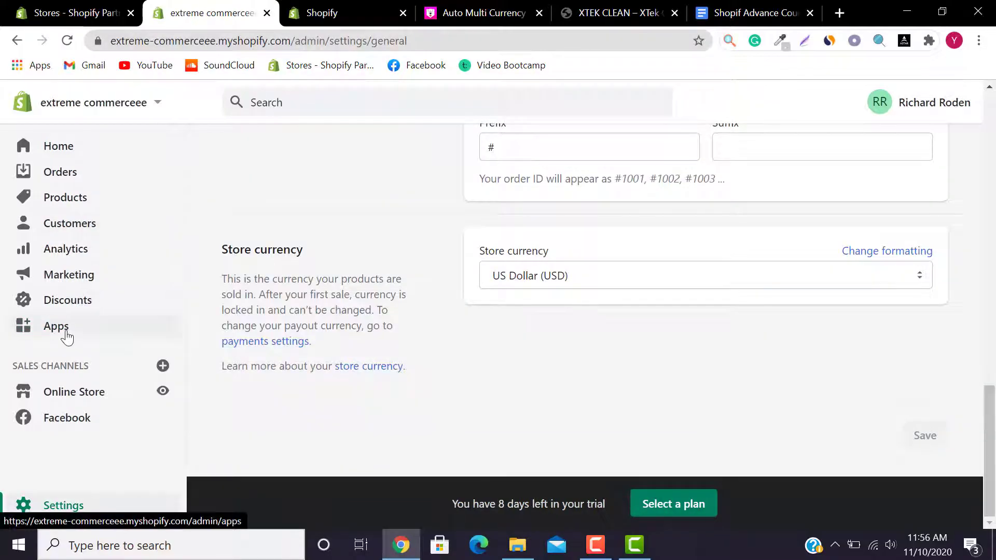
pyautogui.click(67, 337)
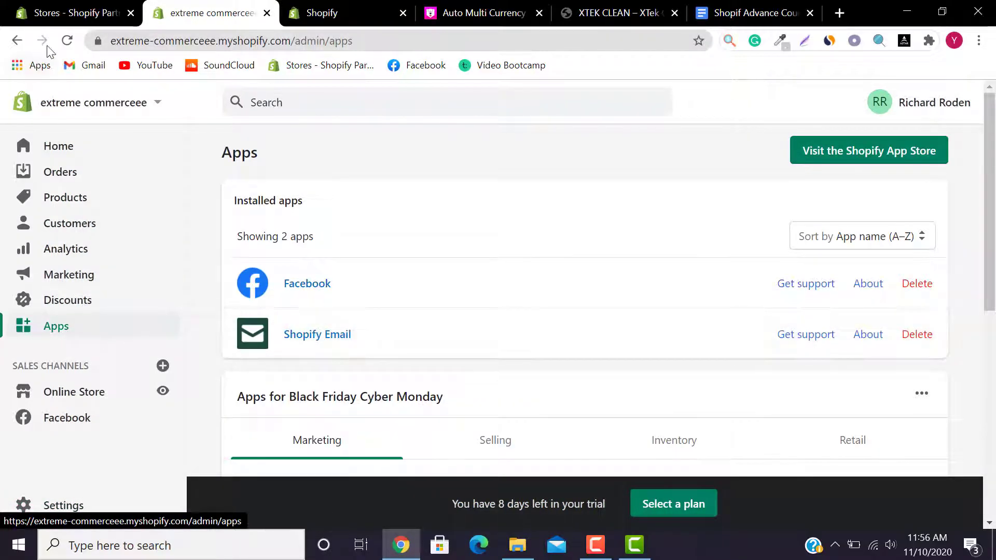
pyautogui.click(67, 41)
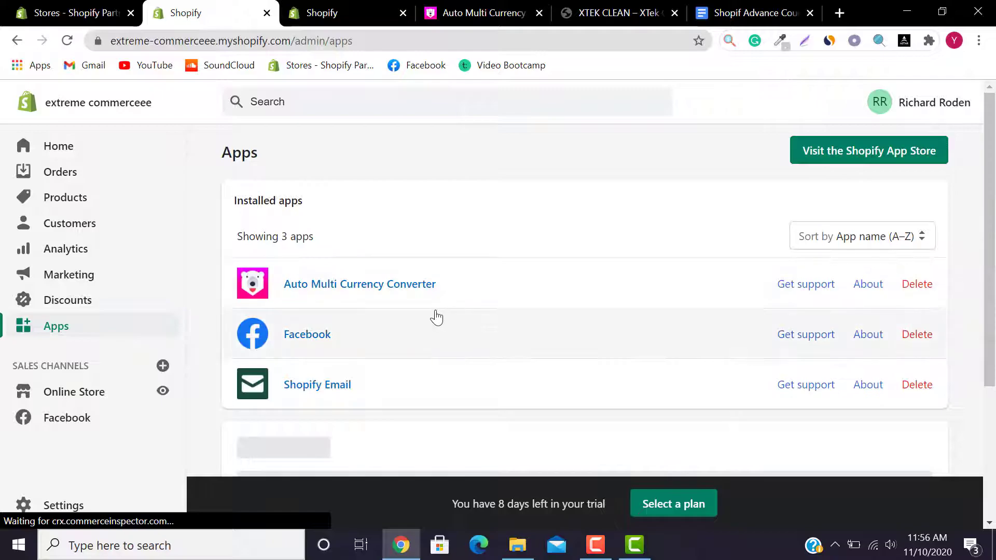
pyautogui.click(366, 289)
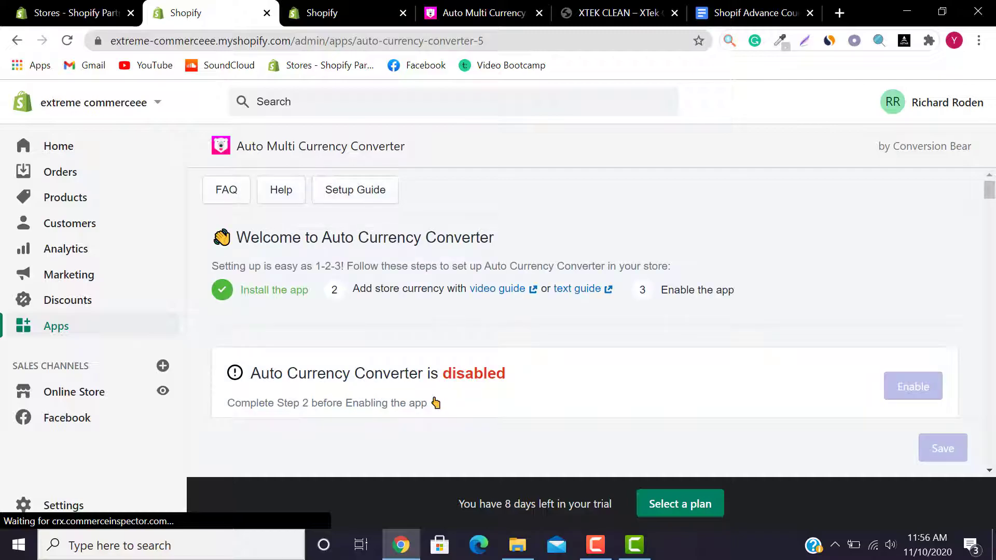
# Step: Enable the Auto Currency Converter card and confirm the 'Good job, you're all set!' message
pyautogui.moveTo(993, 198); pyautogui.dragTo(994, 200)
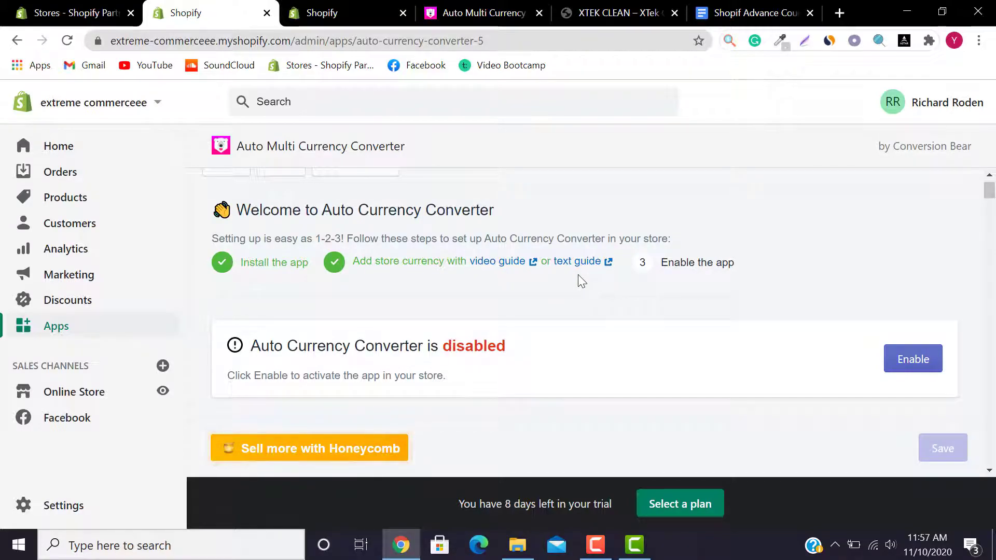
pyautogui.click(914, 360)
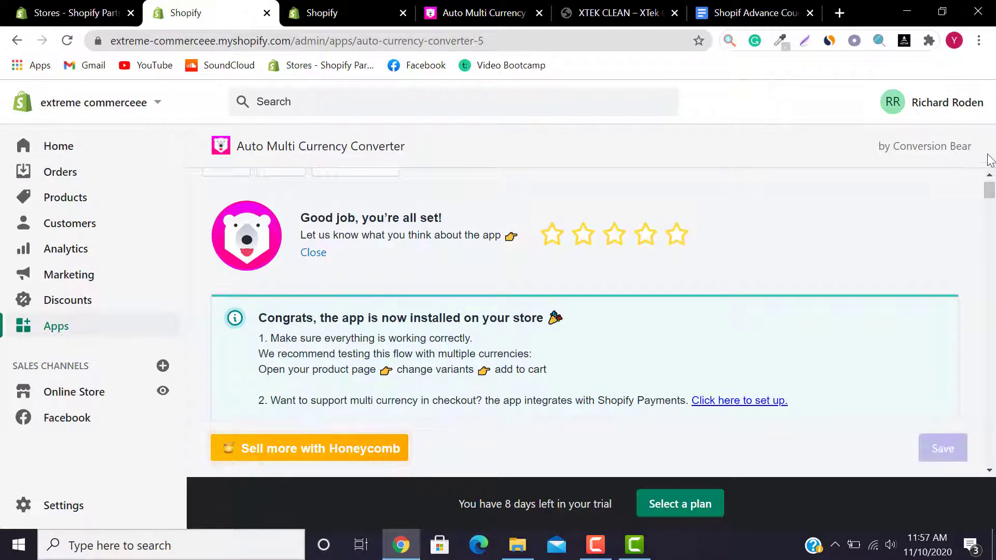
pyautogui.moveTo(990, 195); pyautogui.dragTo(991, 202)
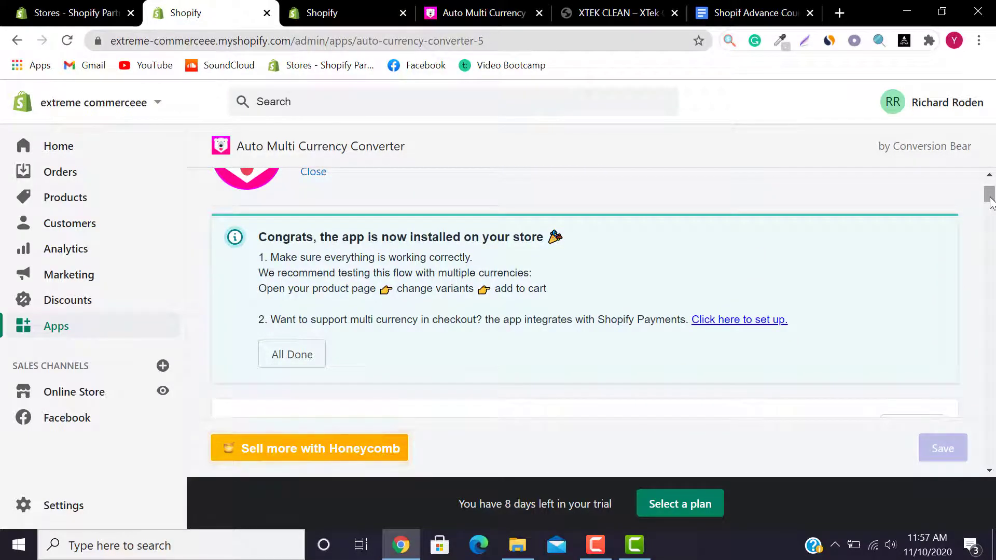
pyautogui.moveTo(991, 203); pyautogui.dragTo(992, 207)
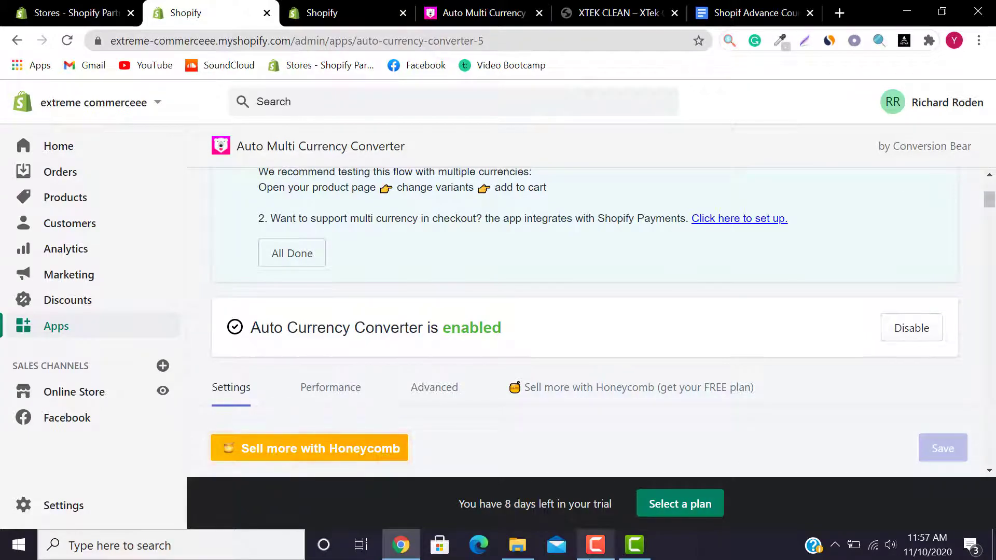
pyautogui.click(596, 545)
pyautogui.click(939, 491)
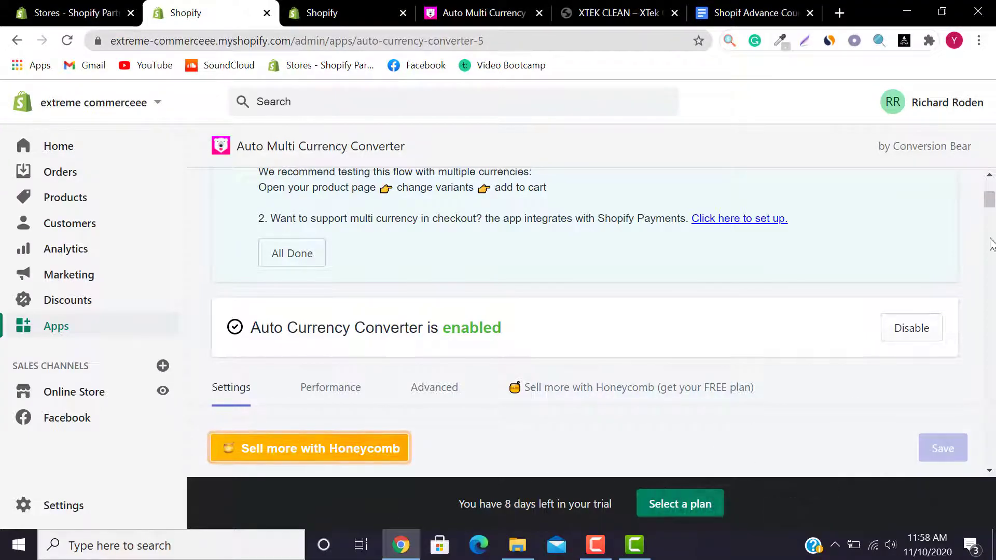
pyautogui.moveTo(989, 200)
pyautogui.mouseDown()
pyautogui.moveTo(994, 222)
pyautogui.moveTo(994, 182)
pyautogui.mouseUp()
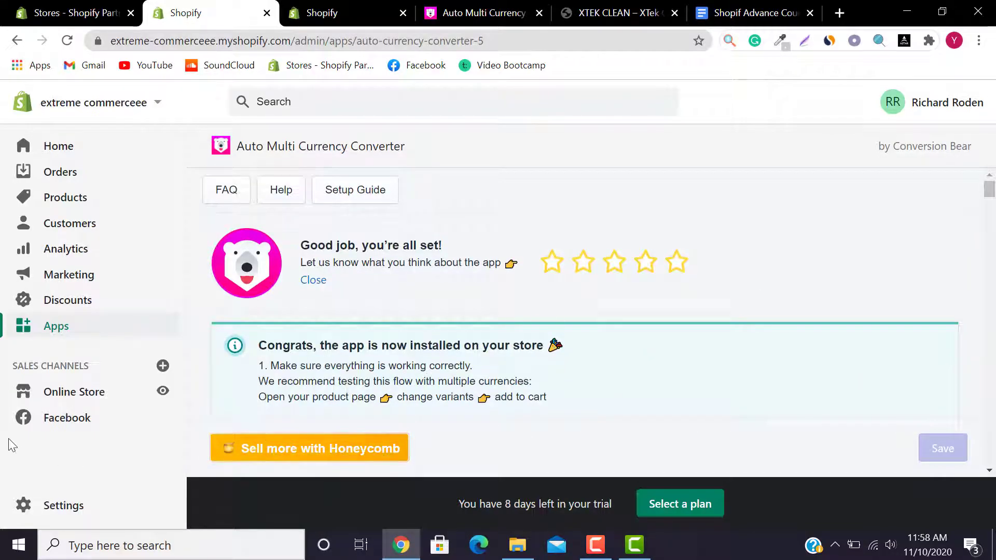
# Step: Open the live storefront's All Products page, with Backpack priced at Rs.3,179.82 in PKR
pyautogui.click(169, 395)
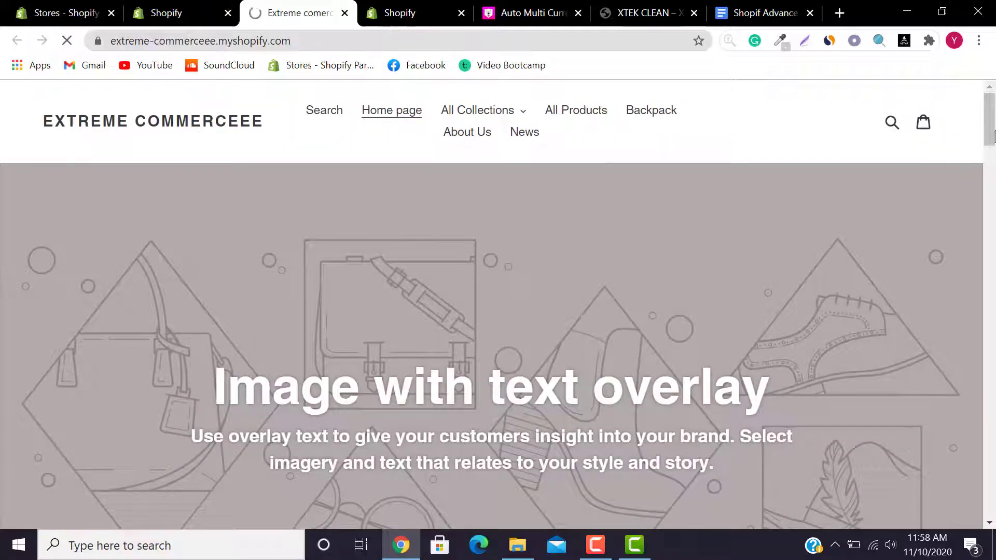
pyautogui.moveTo(995, 135)
pyautogui.mouseDown()
pyautogui.moveTo(994, 434)
pyautogui.moveTo(995, 143)
pyautogui.mouseUp()
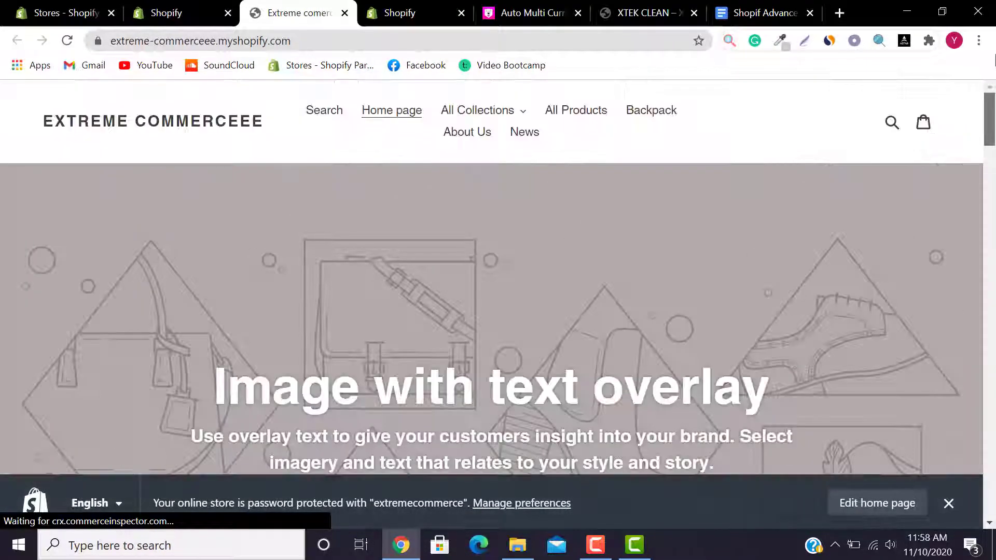
pyautogui.click(581, 114)
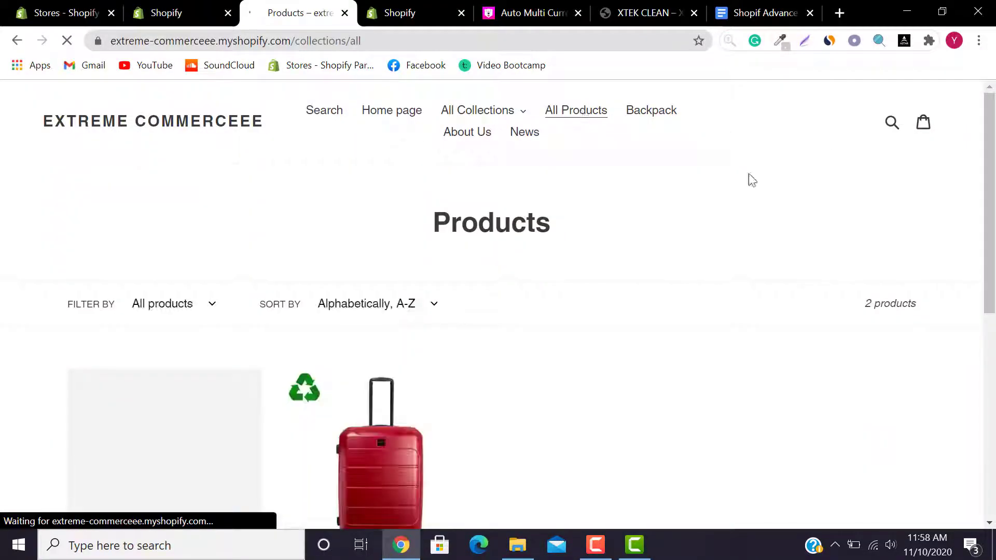
pyautogui.moveTo(993, 227); pyautogui.dragTo(992, 334)
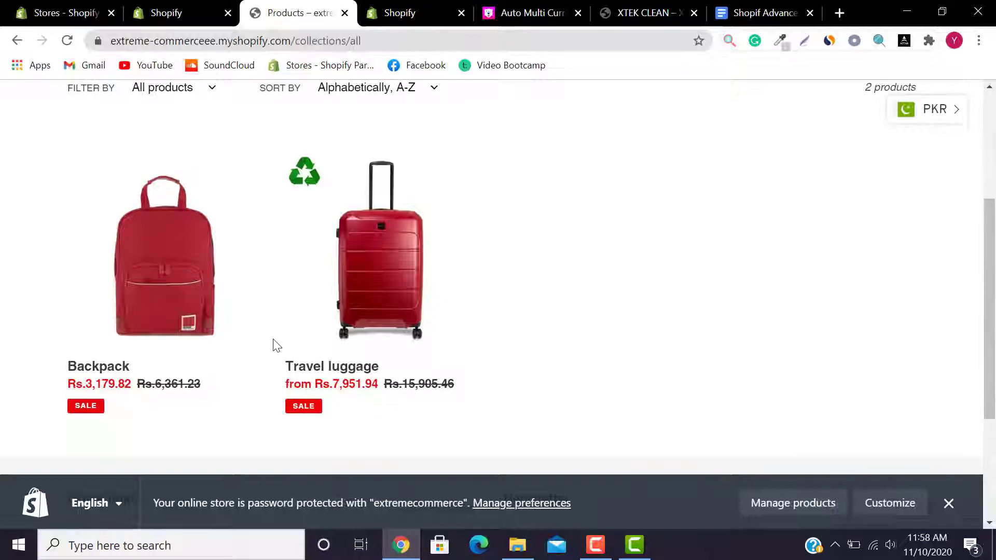
pyautogui.moveTo(993, 265); pyautogui.dragTo(993, 274)
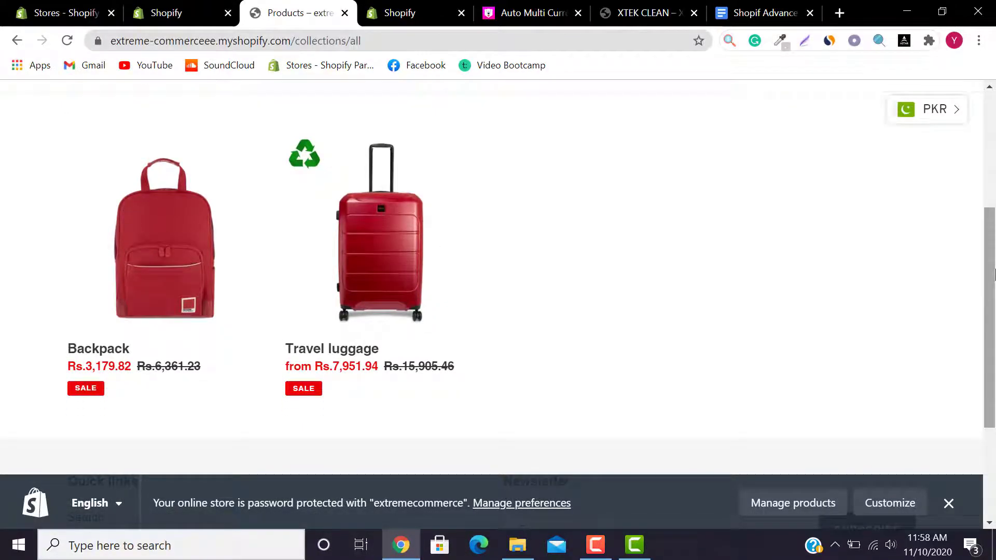
# Step: Switch storefront prices through USD, EUR, AUD and GBP in turn
pyautogui.click(931, 114)
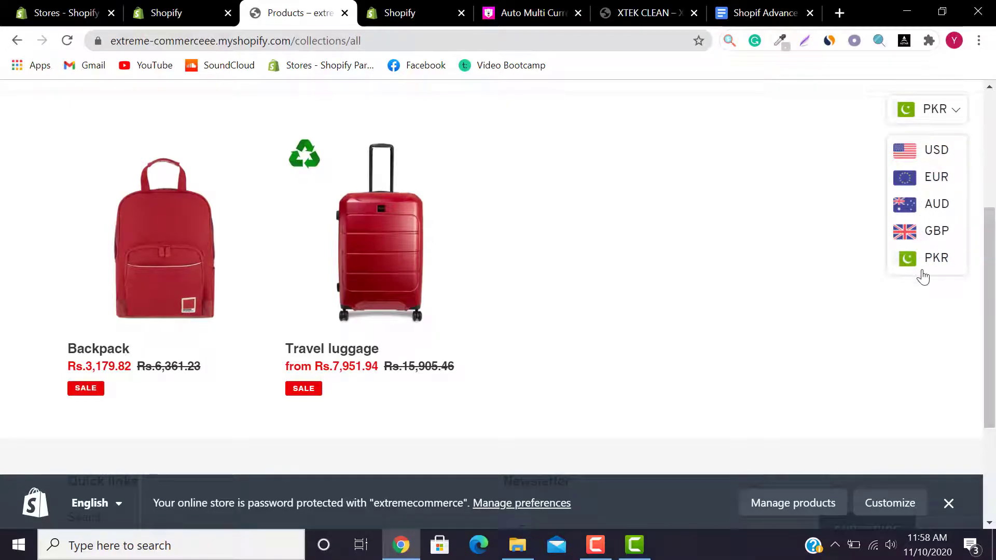
pyautogui.click(928, 158)
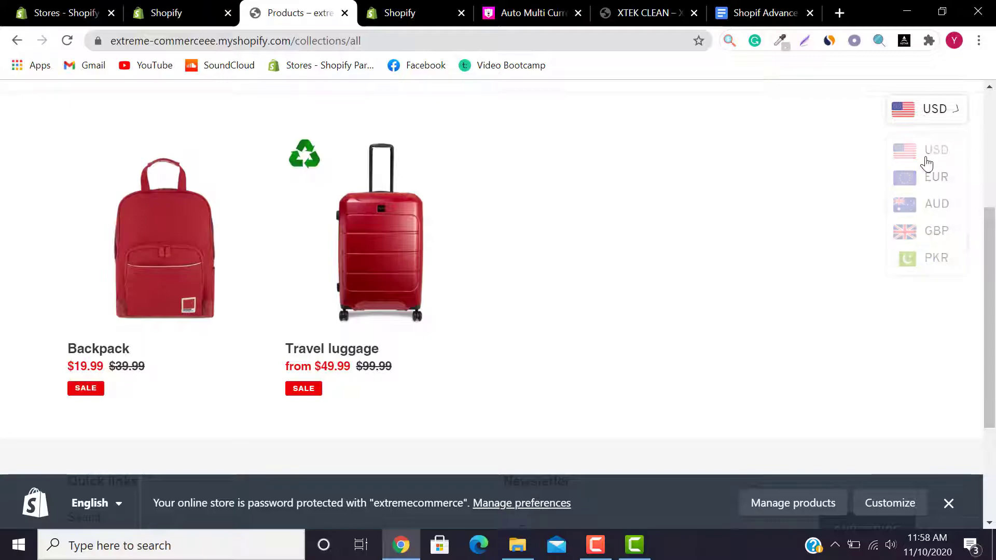
pyautogui.click(933, 122)
pyautogui.click(924, 182)
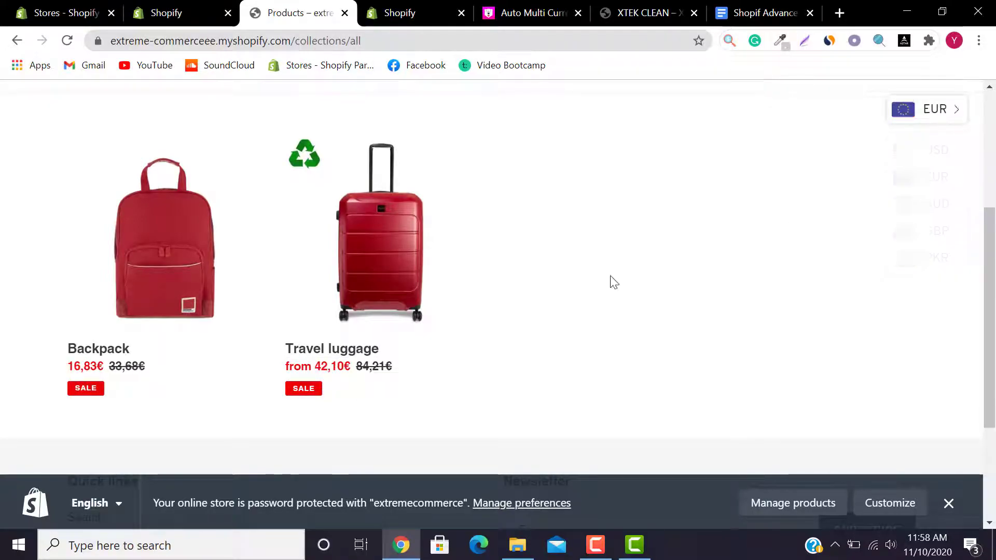
pyautogui.click(931, 109)
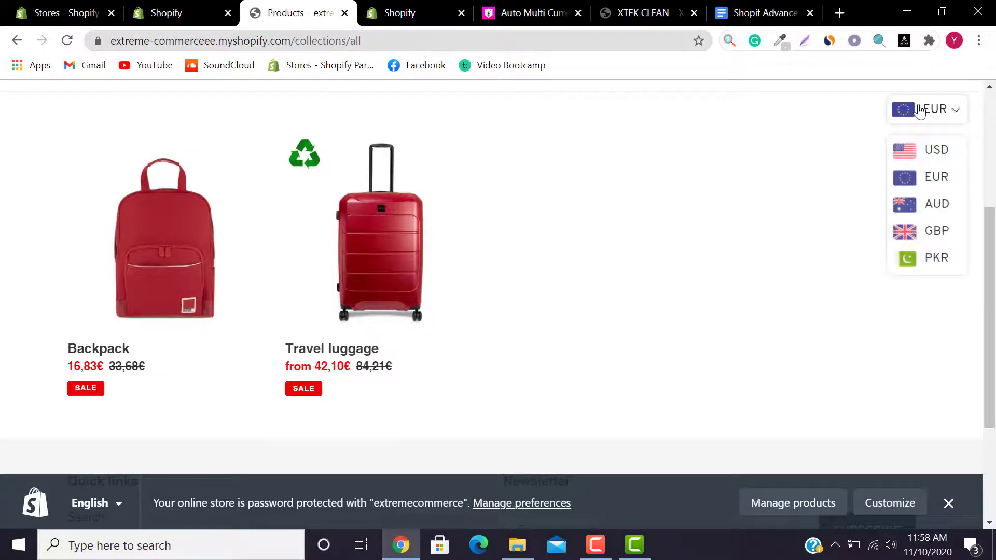
pyautogui.click(920, 215)
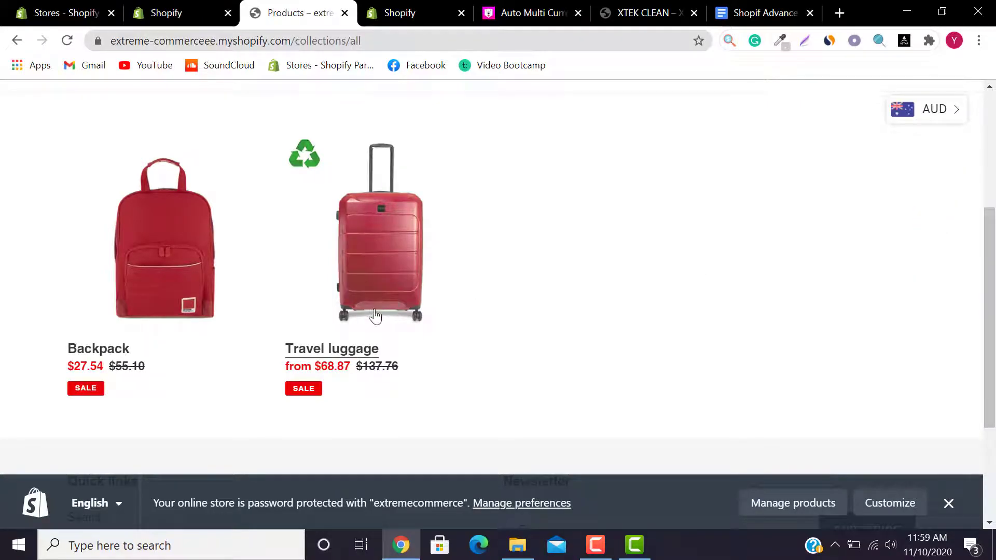
pyautogui.click(958, 110)
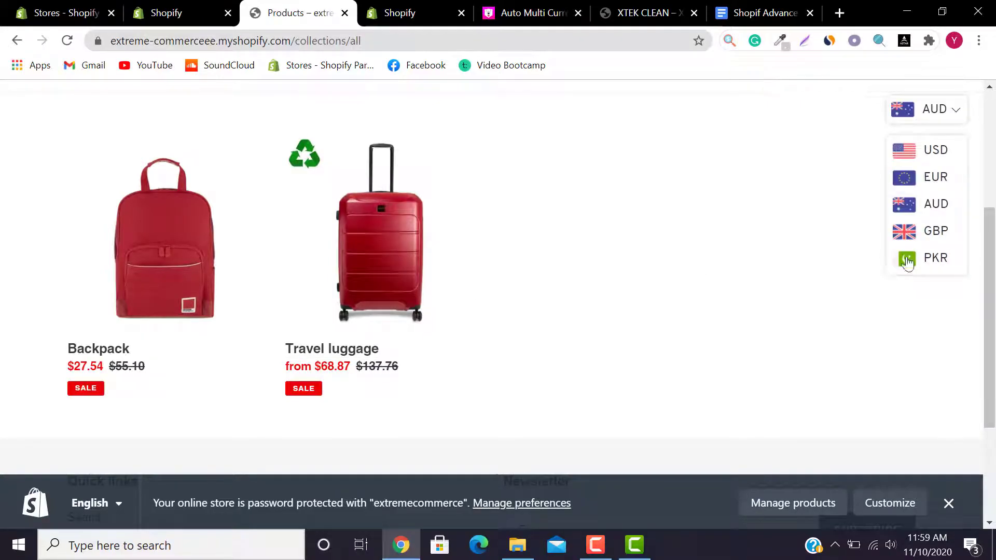
pyautogui.click(943, 240)
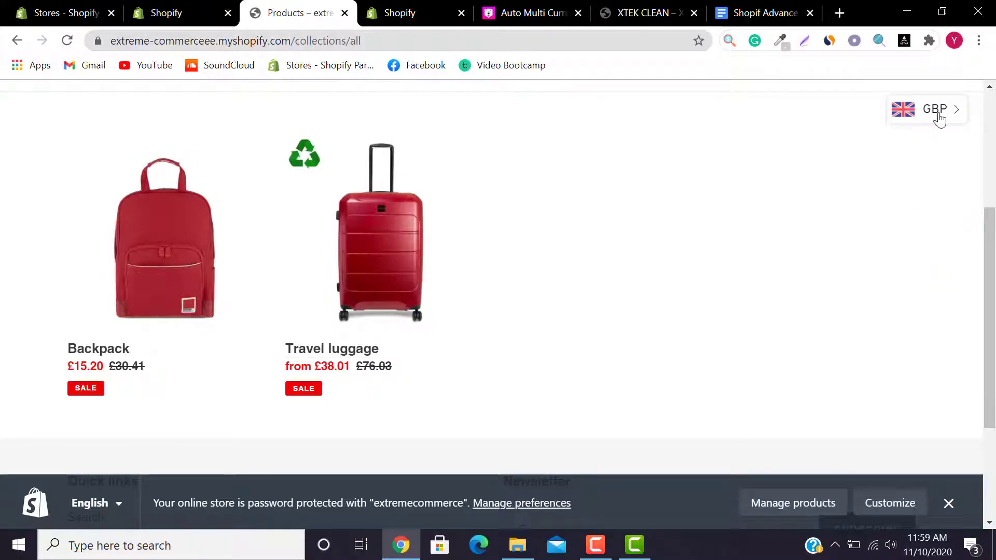
# Step: Return storefront prices to PKR and reopen the currency list
pyautogui.click(938, 120)
pyautogui.click(937, 260)
pyautogui.moveTo(993, 261)
pyautogui.mouseDown()
pyautogui.moveTo(995, 284)
pyautogui.moveTo(995, 264)
pyautogui.mouseUp()
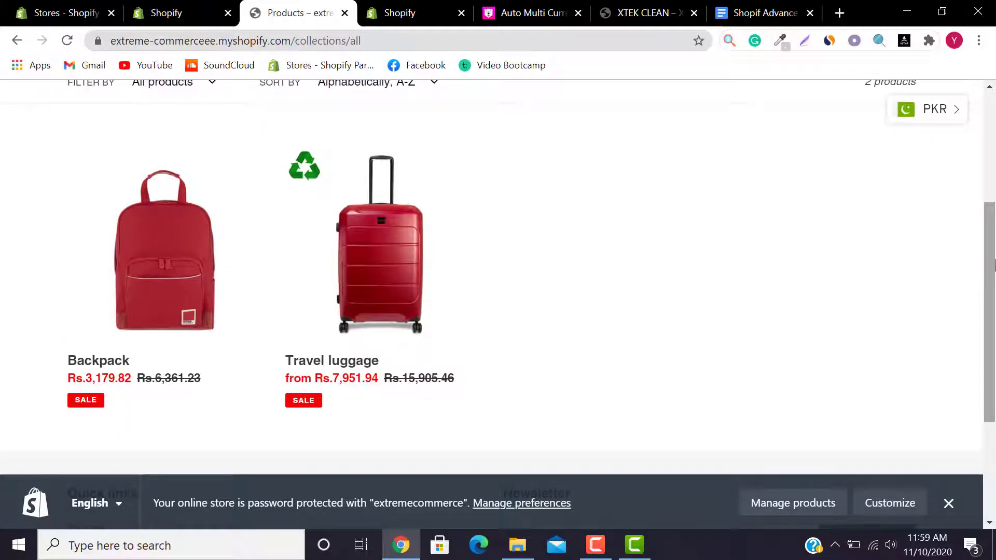
pyautogui.moveTo(995, 265); pyautogui.dragTo(995, 286)
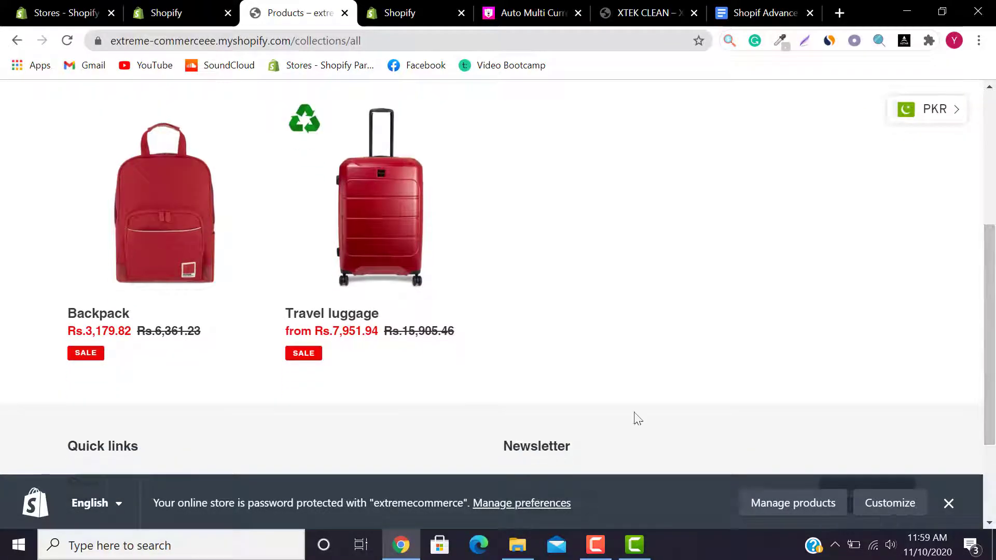
pyautogui.click(948, 122)
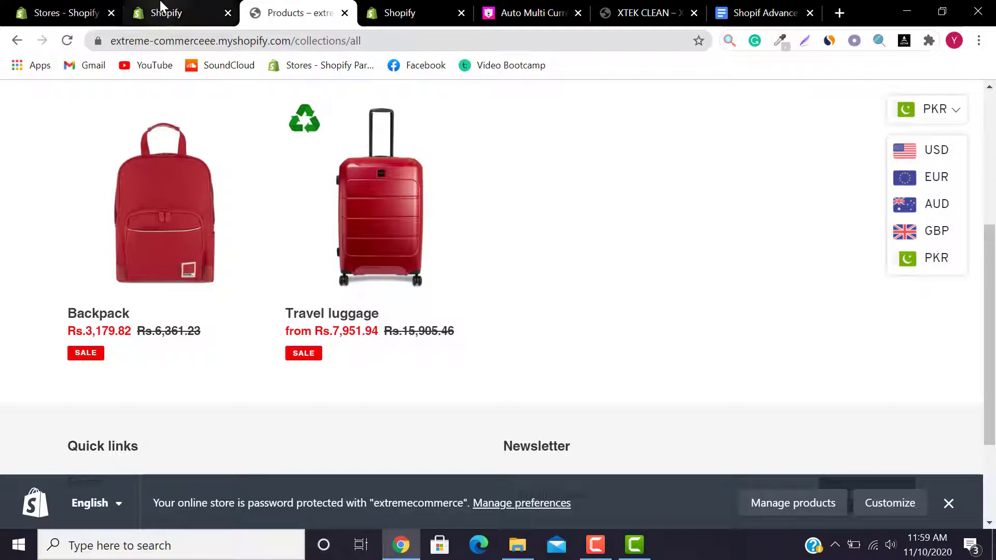
# Step: Try the second and first switcher layouts, comparing them with the storefront switcher
pyautogui.click(448, 7)
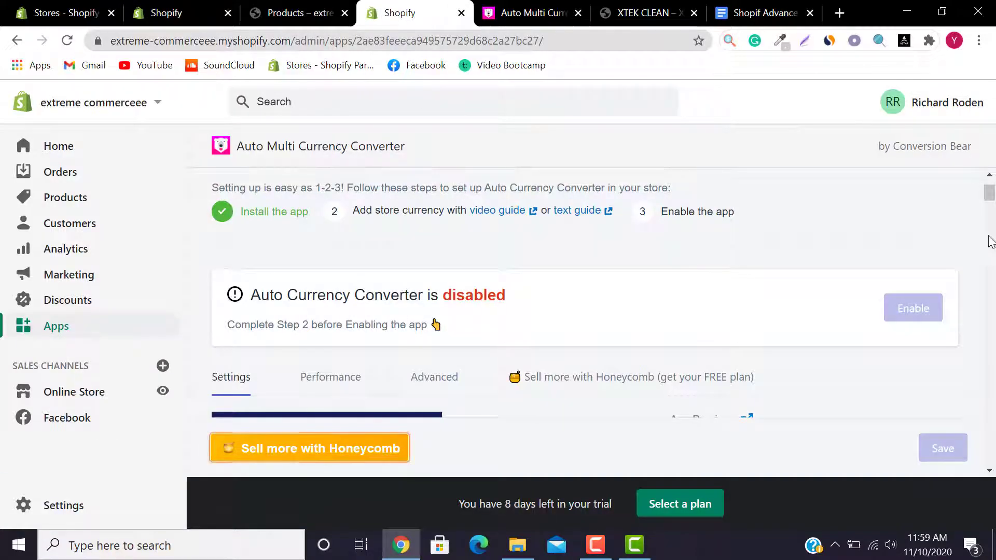
pyautogui.moveTo(990, 193); pyautogui.dragTo(993, 244)
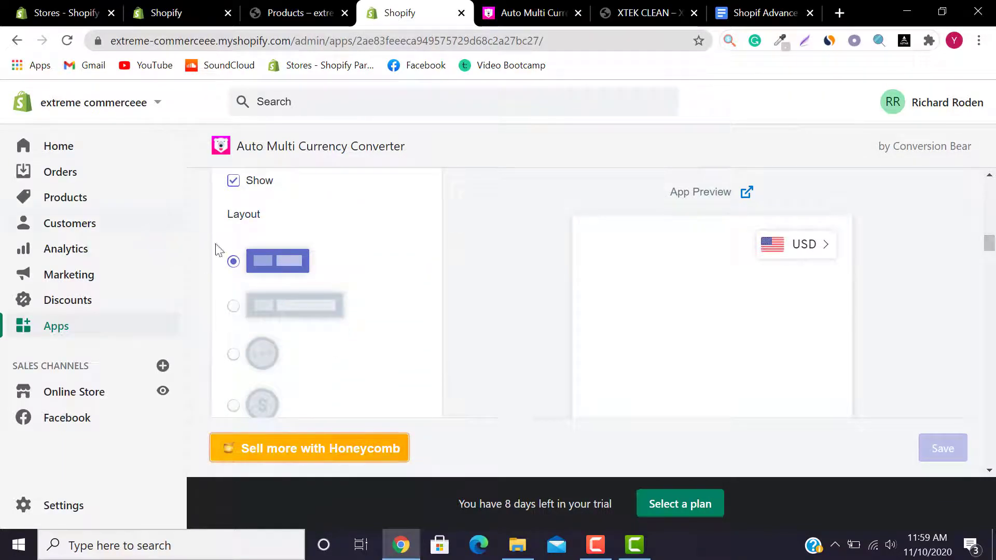
pyautogui.click(233, 309)
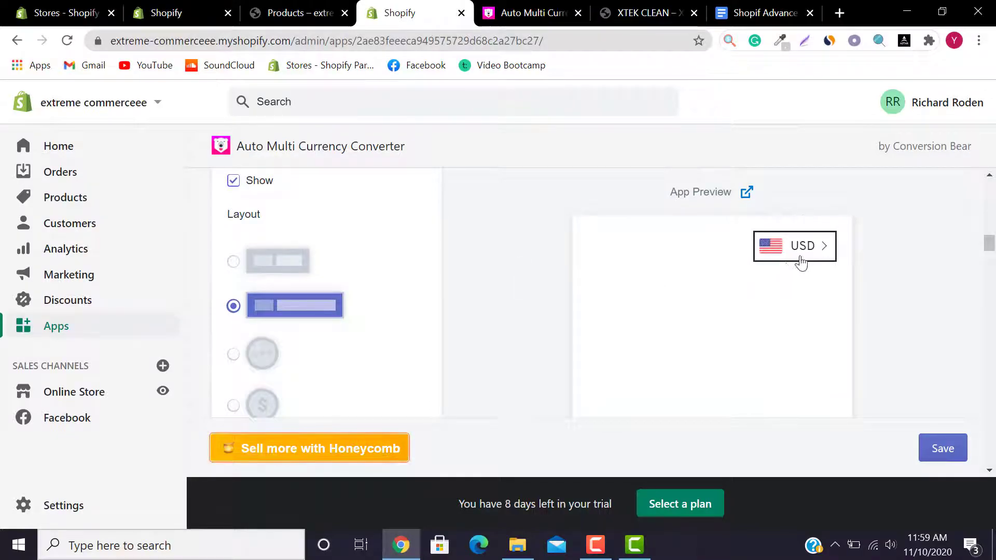
pyautogui.click(235, 262)
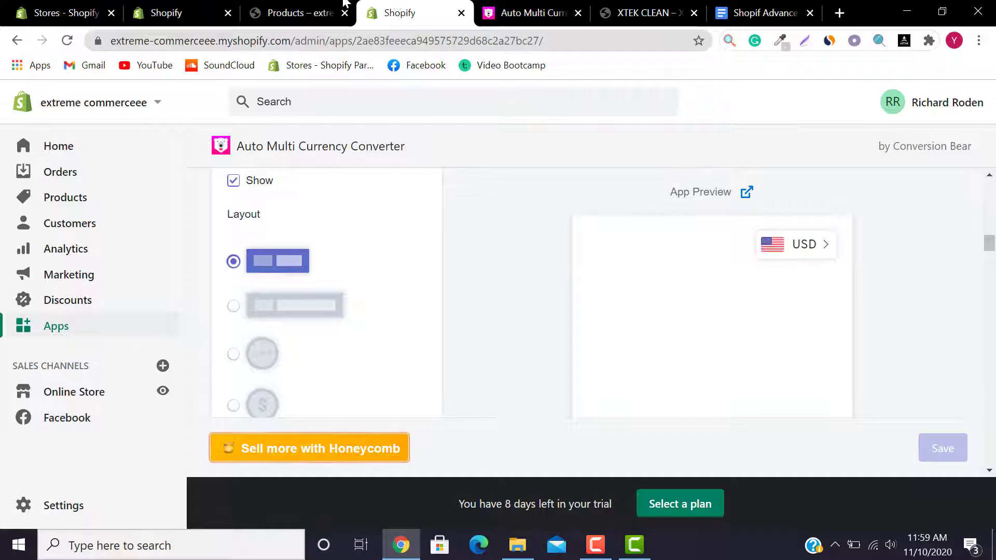
pyautogui.click(316, 9)
pyautogui.click(919, 113)
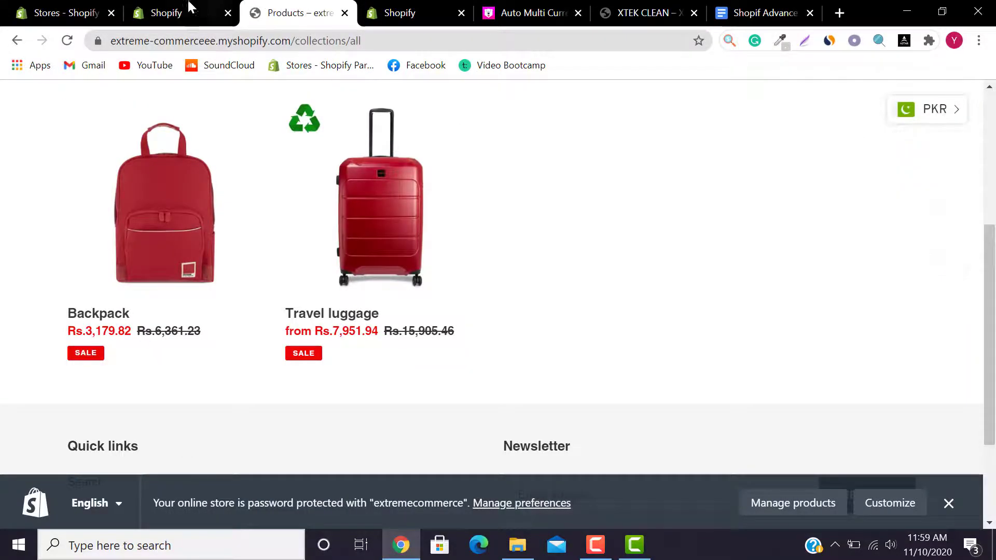
pyautogui.click(201, 7)
pyautogui.click(305, 6)
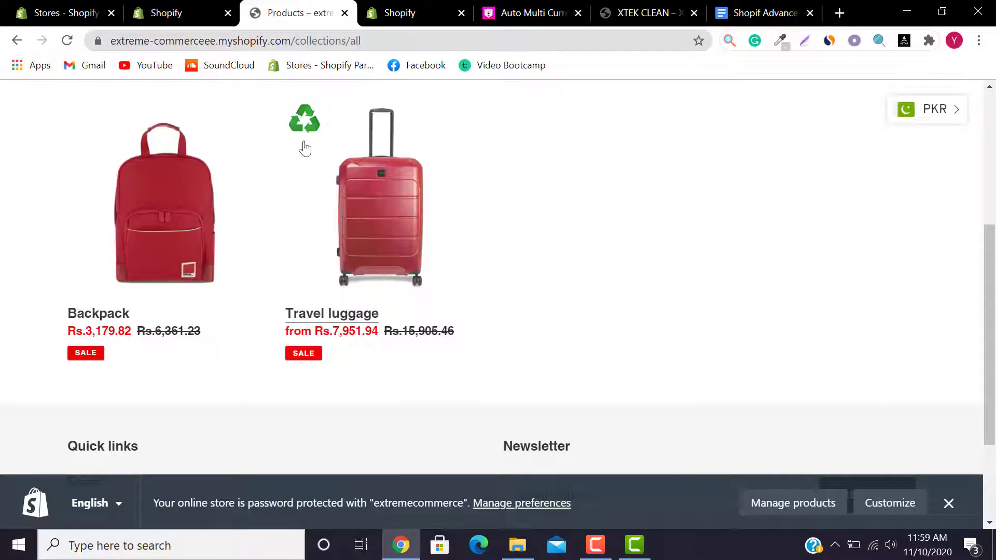
pyautogui.click(397, 12)
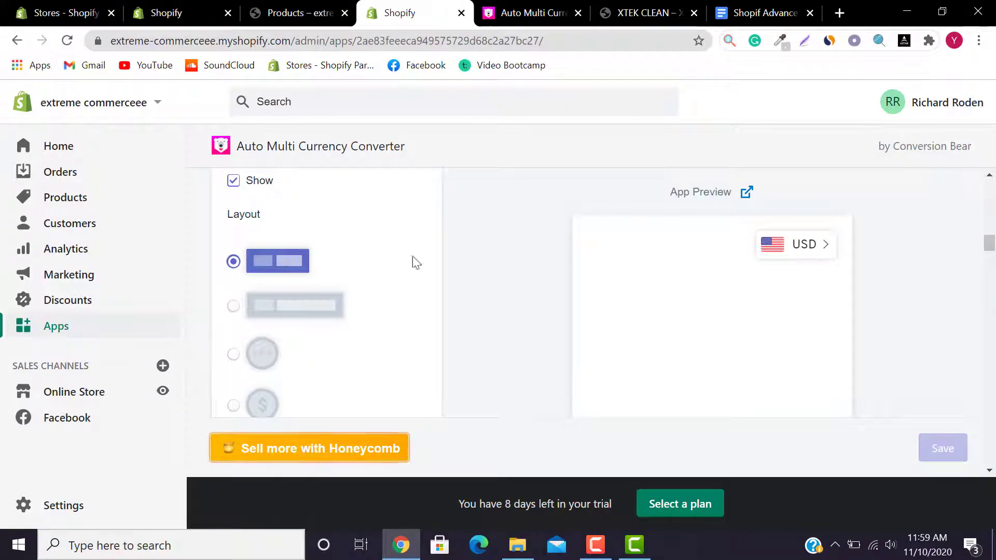
# Step: Try the wider bar and round flag layouts, settling on the round $ icon layout
pyautogui.click(233, 307)
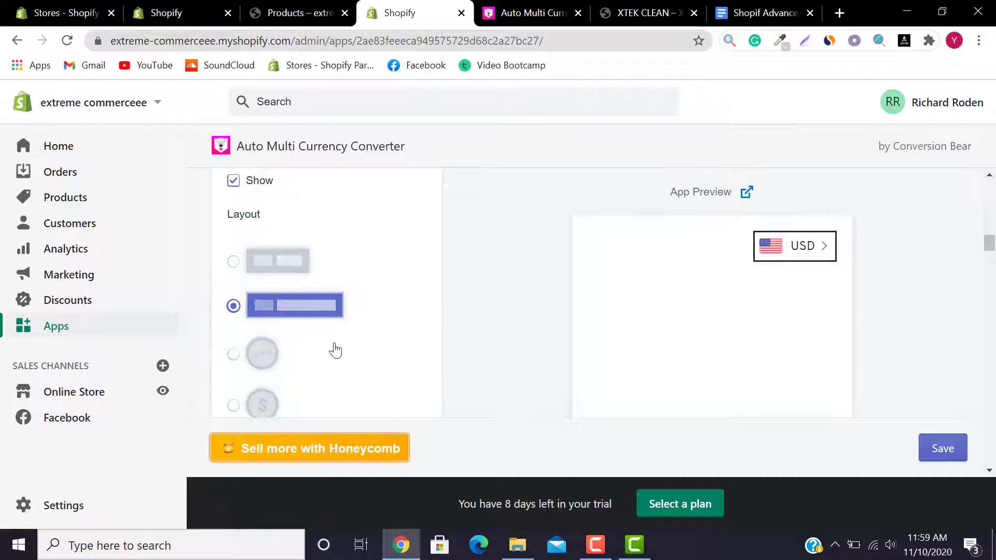
pyautogui.click(233, 354)
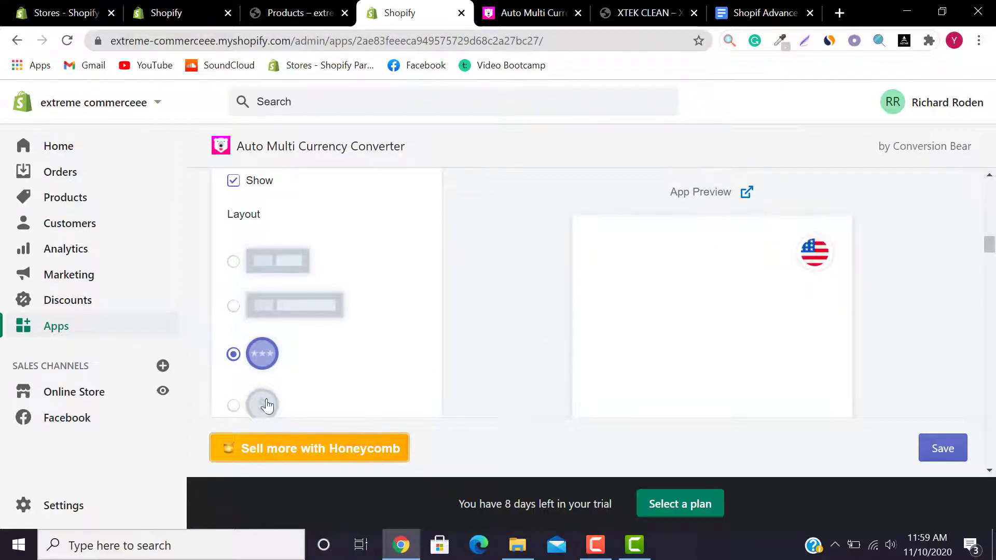
pyautogui.click(232, 408)
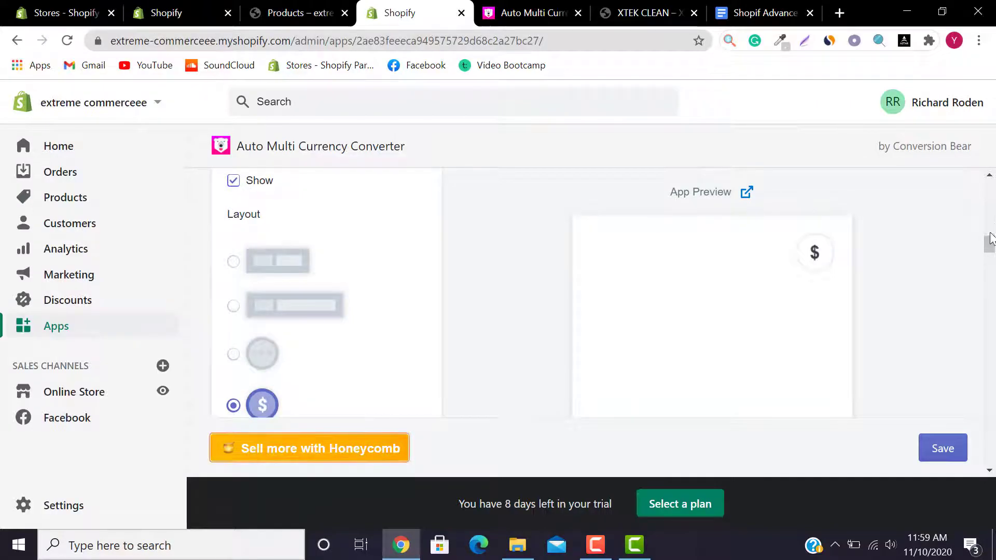
pyautogui.moveTo(990, 243); pyautogui.dragTo(990, 249)
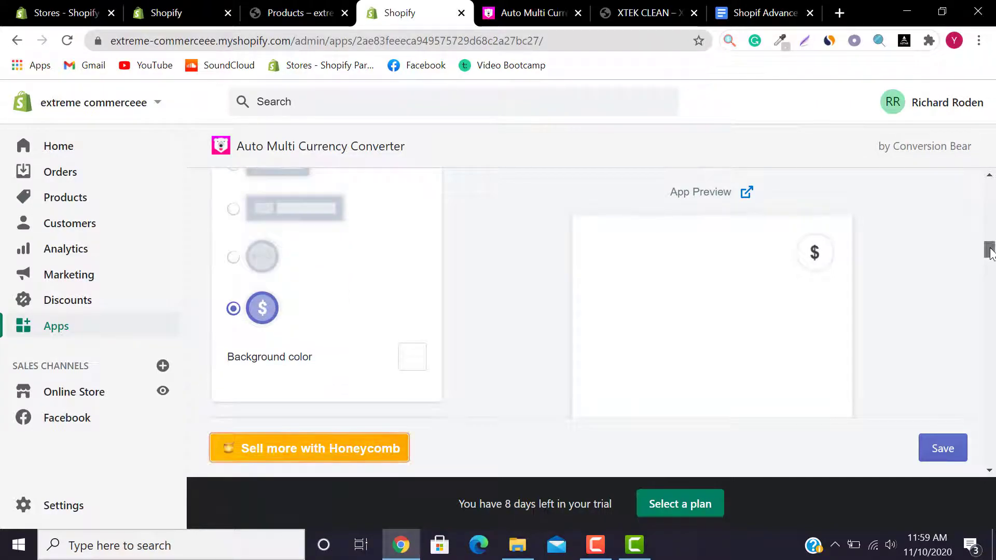
# Step: Check the background colour picker, then restore the flag-and-code bar layout
pyautogui.click(415, 363)
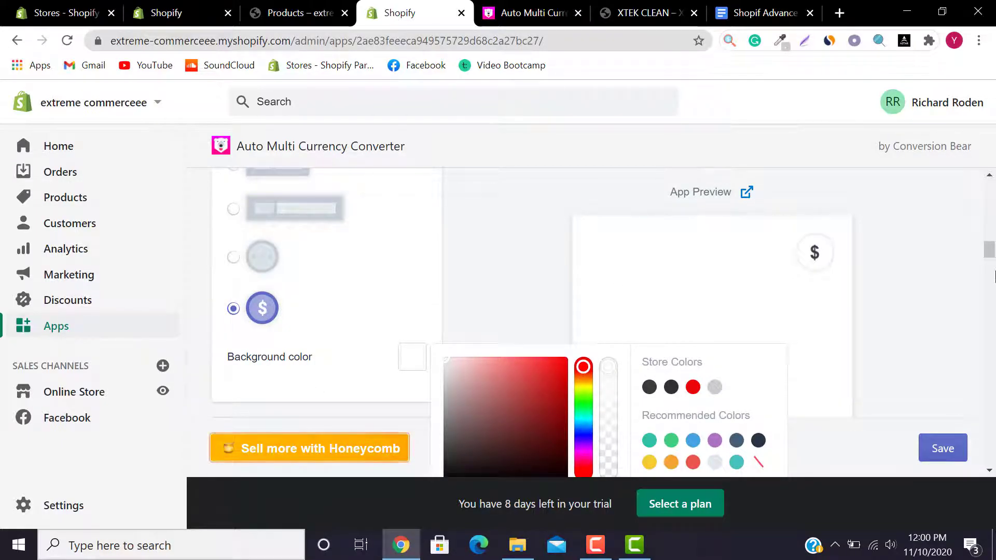
pyautogui.scroll(1, 327, 234)
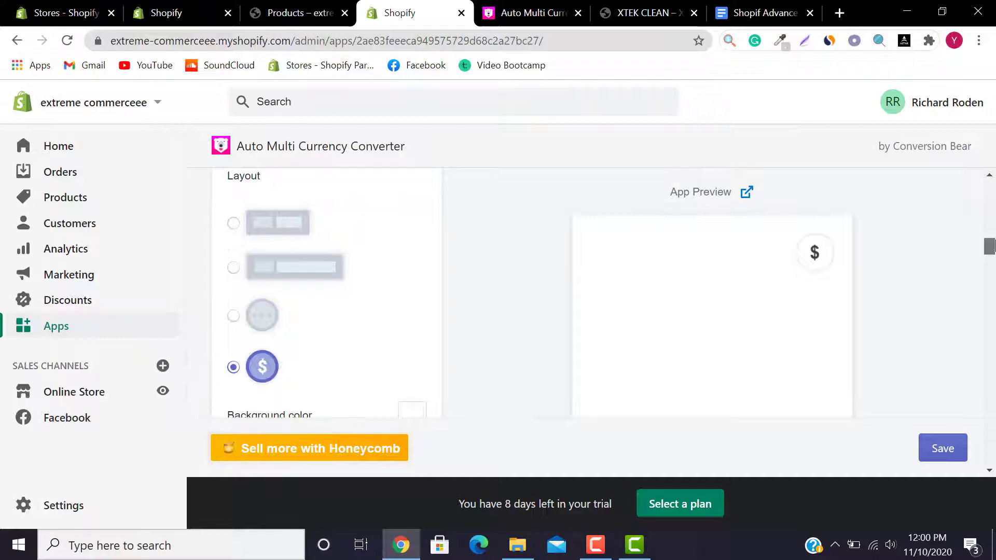
pyautogui.click(258, 225)
# Step: Try desktop placements Top Left, Bottom Left and Bottom Right, leaving it at Top Right
pyautogui.moveTo(991, 255); pyautogui.dragTo(991, 262)
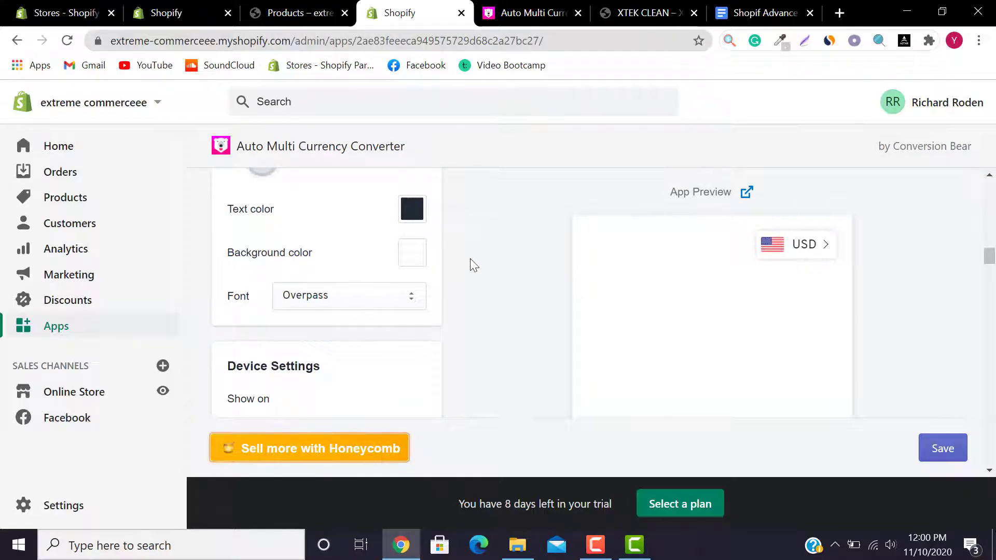
pyautogui.moveTo(991, 255); pyautogui.dragTo(991, 270)
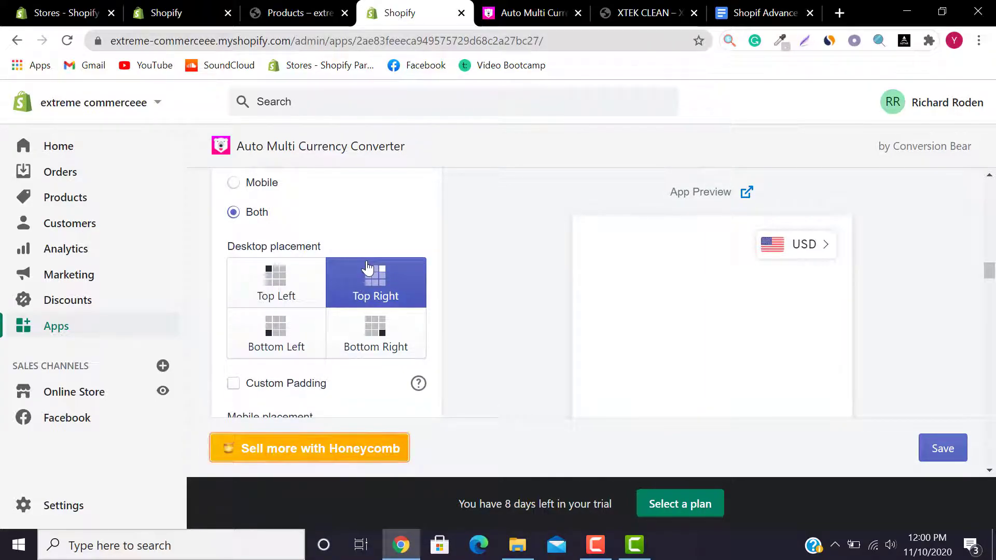
pyautogui.click(276, 287)
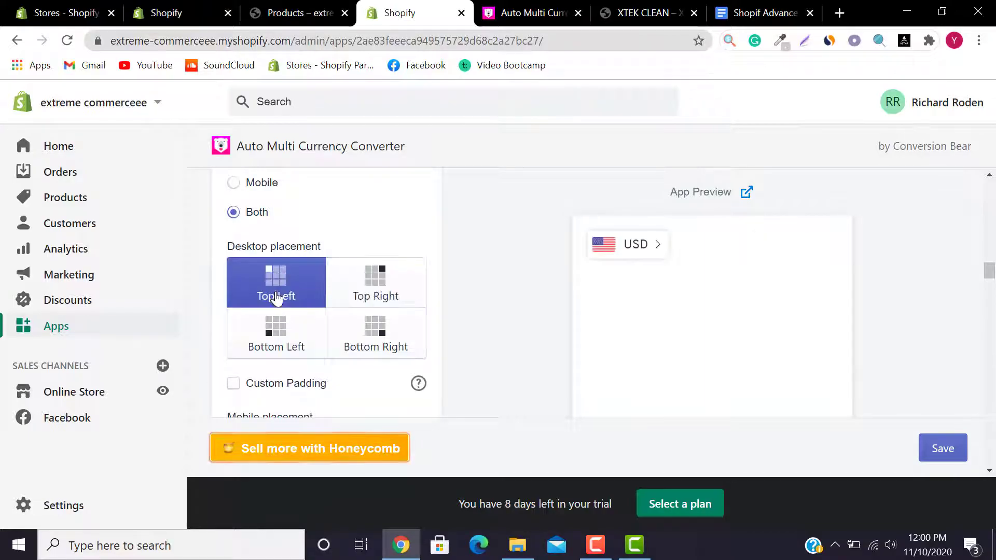
pyautogui.click(281, 327)
pyautogui.click(385, 327)
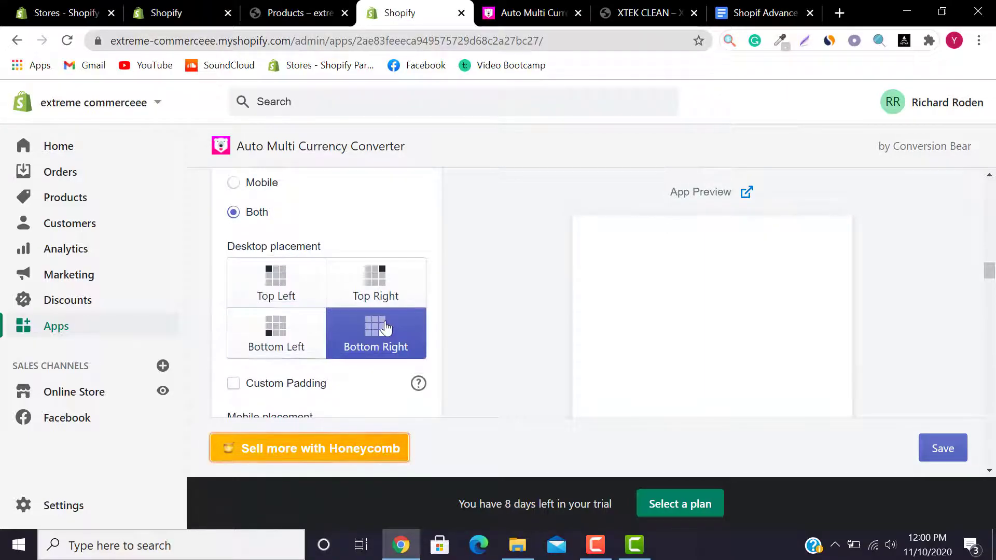
pyautogui.click(301, 278)
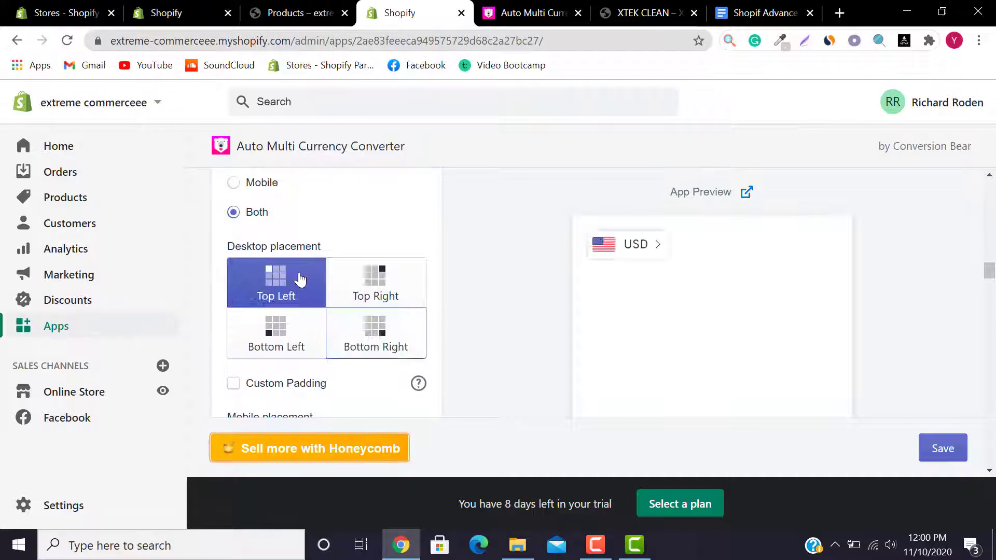
pyautogui.click(357, 279)
# Step: Set mobile placement to Top Left and choose Show All Currencies
pyautogui.moveTo(993, 272); pyautogui.dragTo(993, 281)
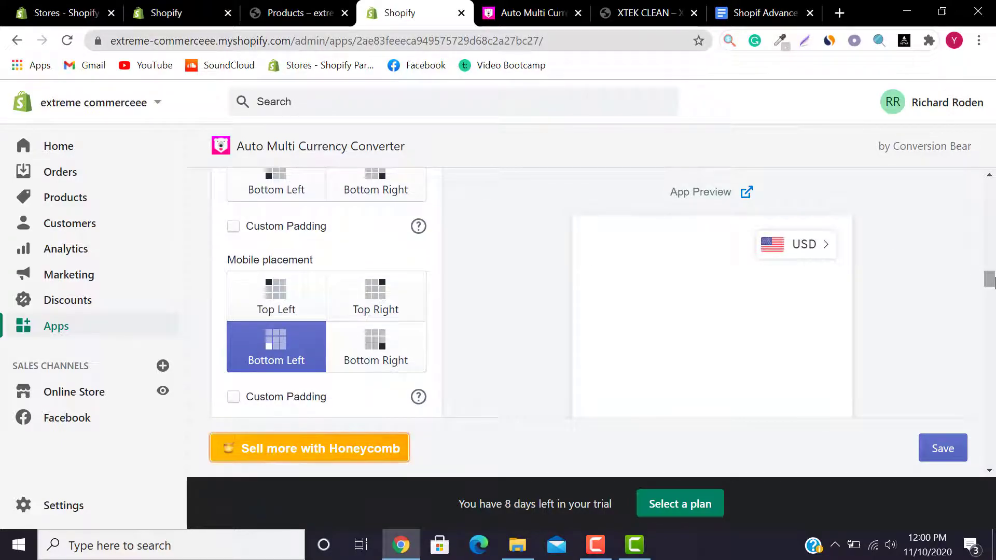
pyautogui.click(266, 314)
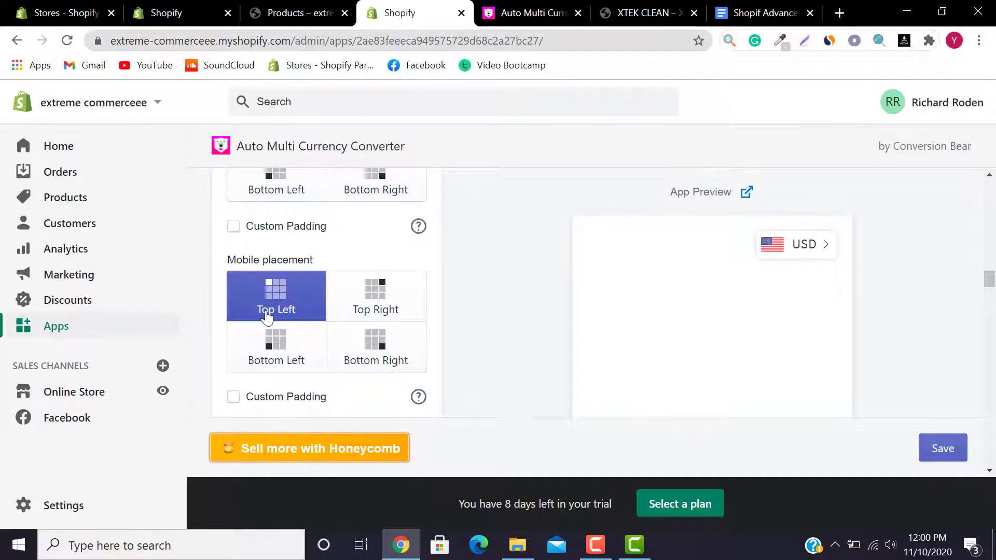
pyautogui.moveTo(990, 283); pyautogui.dragTo(991, 313)
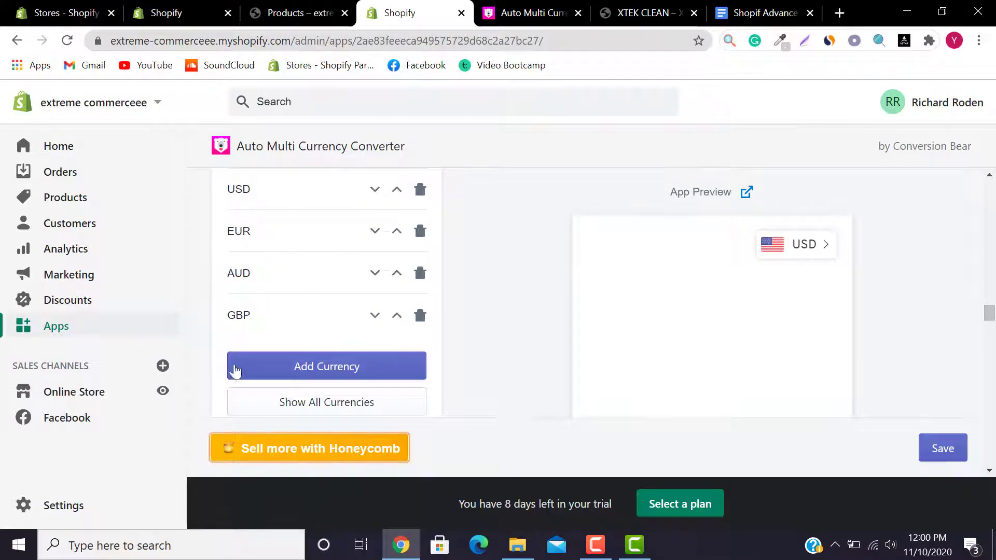
pyautogui.click(336, 403)
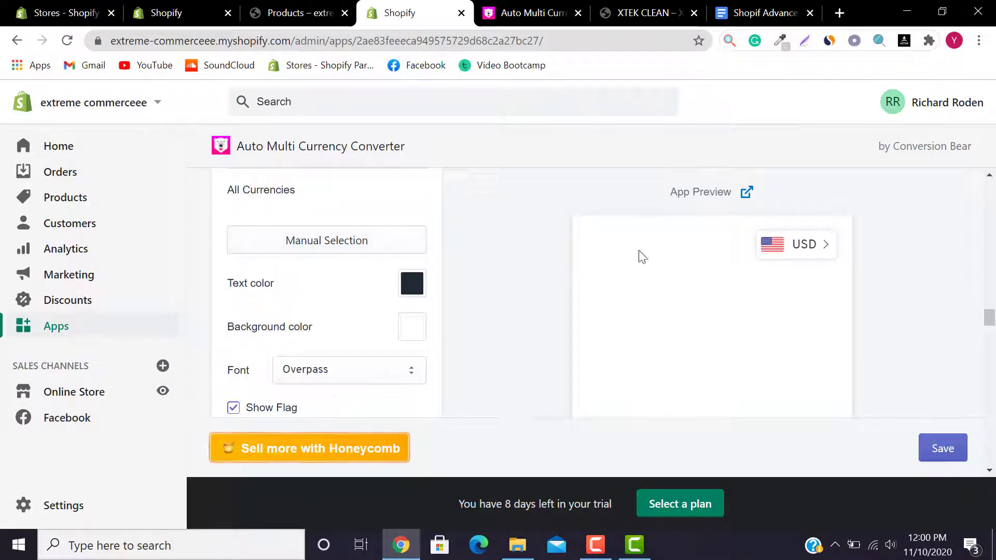
# Step: Preview the switcher on mobile and save the converter settings
pyautogui.scroll(-2, 991, 336)
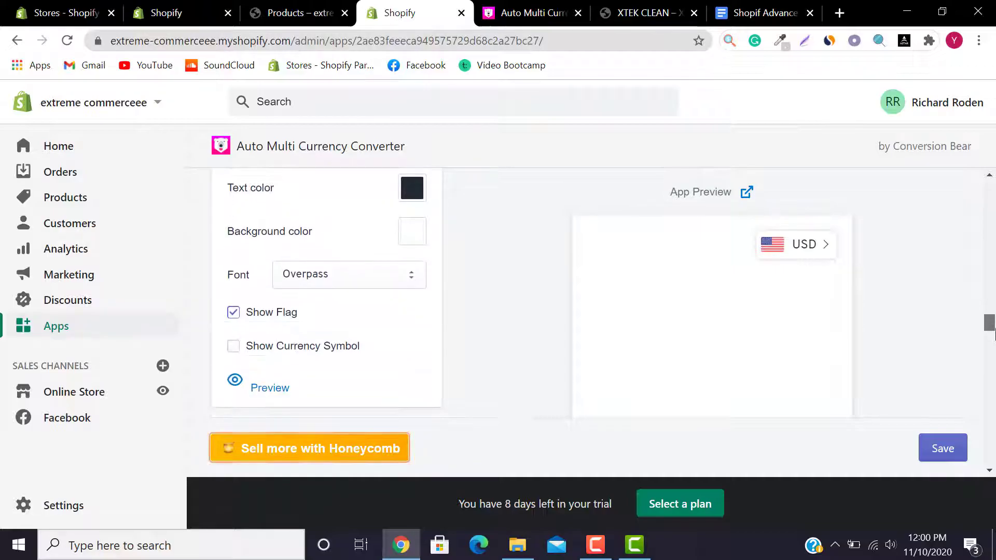
pyautogui.scroll(1, 993, 335)
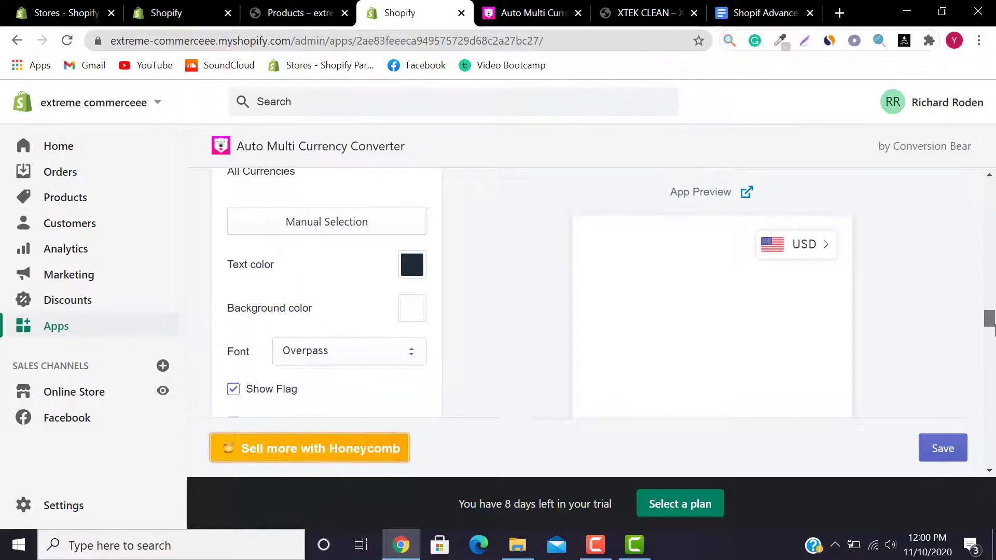
pyautogui.scroll(-1, 993, 332)
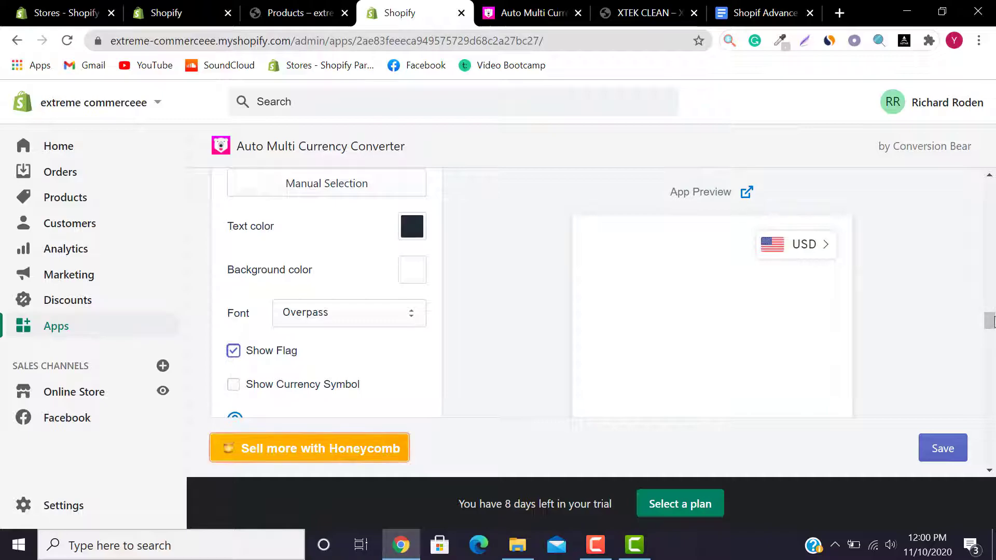
pyautogui.scroll(-4, 993, 334)
pyautogui.moveTo(993, 340); pyautogui.dragTo(993, 327)
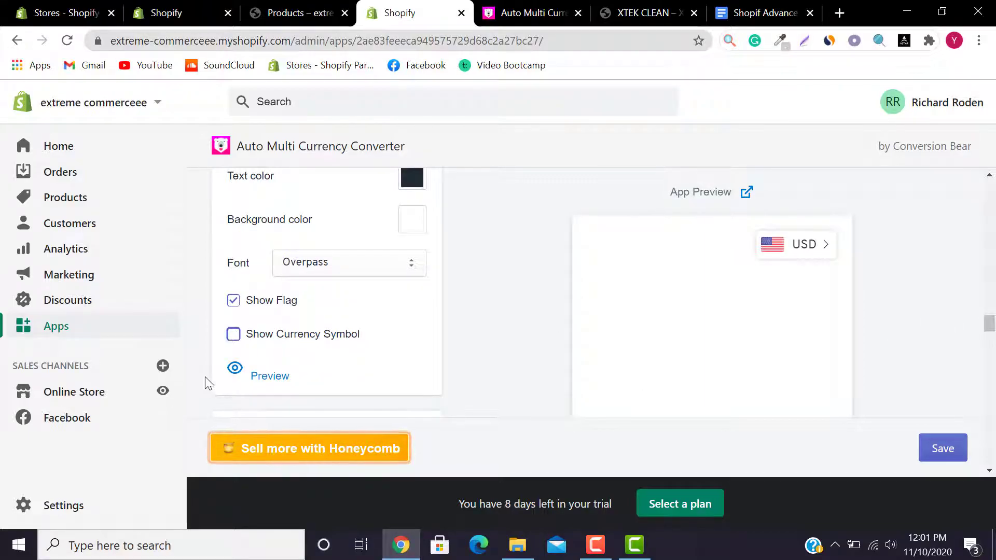
pyautogui.moveTo(992, 325); pyautogui.dragTo(992, 189)
pyautogui.click(754, 285)
pyautogui.click(937, 448)
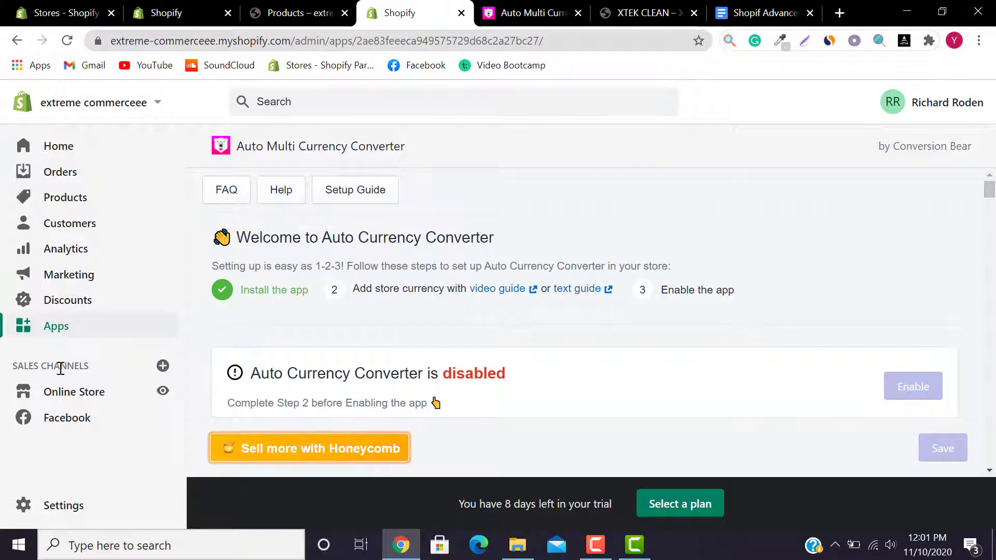
# Step: Return to the Apps page listing Auto Multi Currency Converter, Facebook and Shopify Email
pyautogui.click(81, 329)
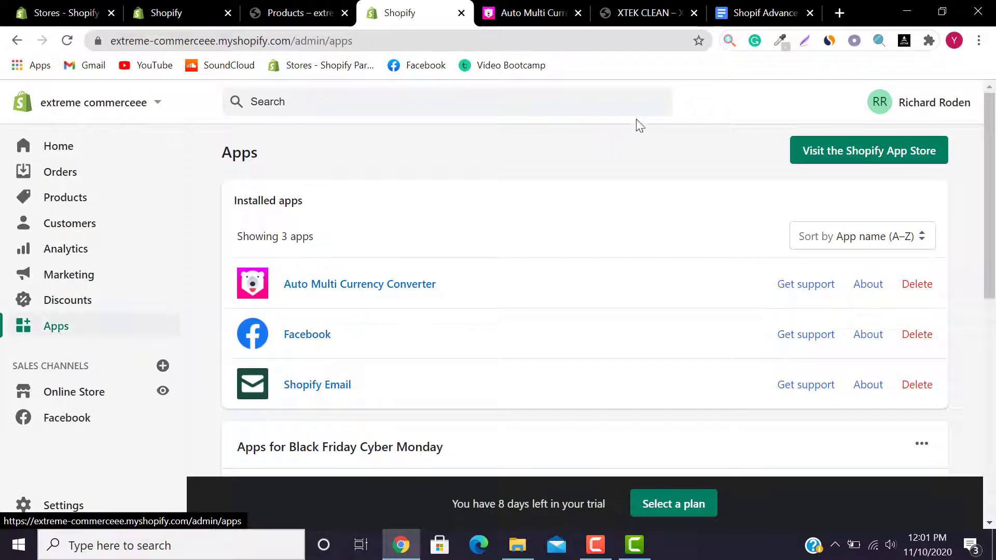
# Step: Open the Shopify App Store, scroll through its featured sections, then open Categories
pyautogui.click(868, 151)
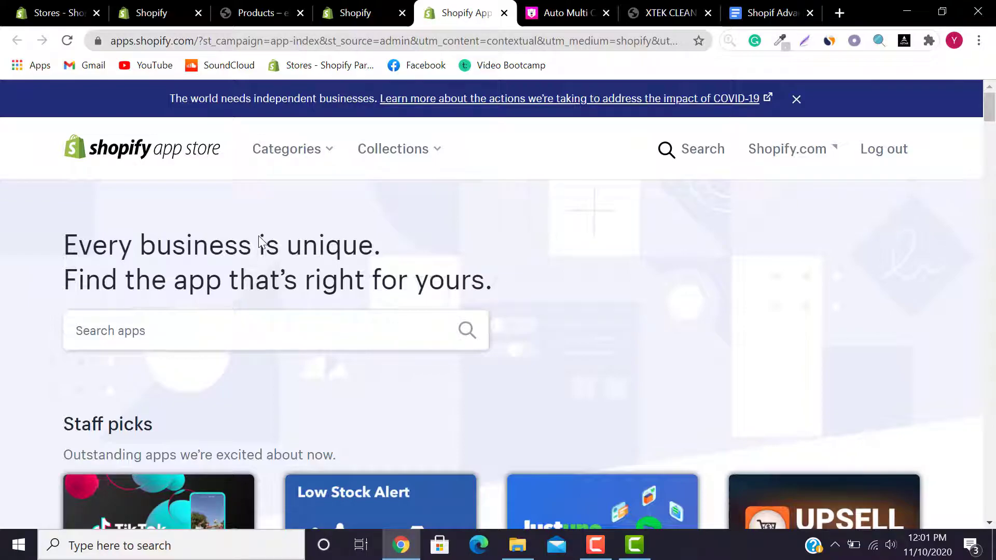
pyautogui.scroll(-6, 991, 148)
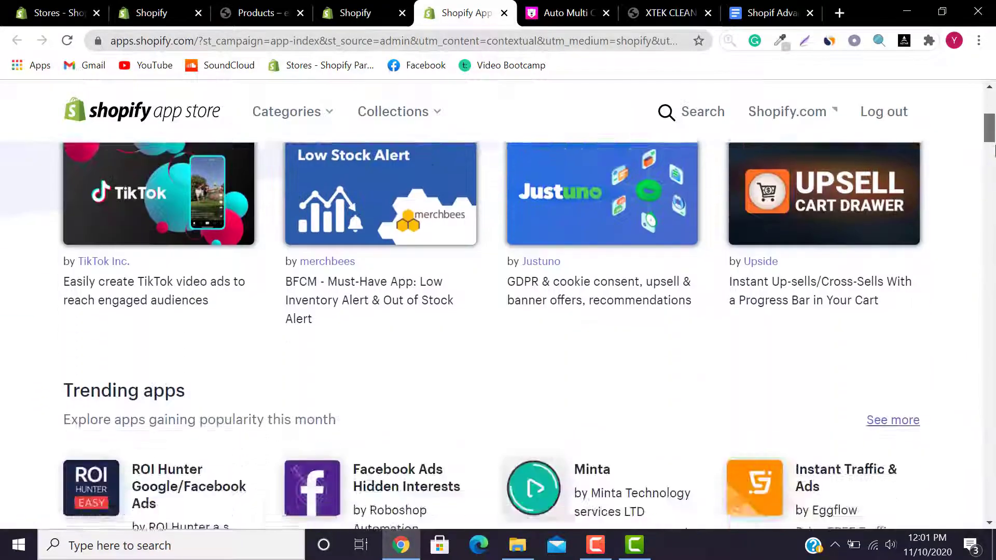
pyautogui.scroll(-5, 991, 150)
pyautogui.scroll(-10, 991, 150)
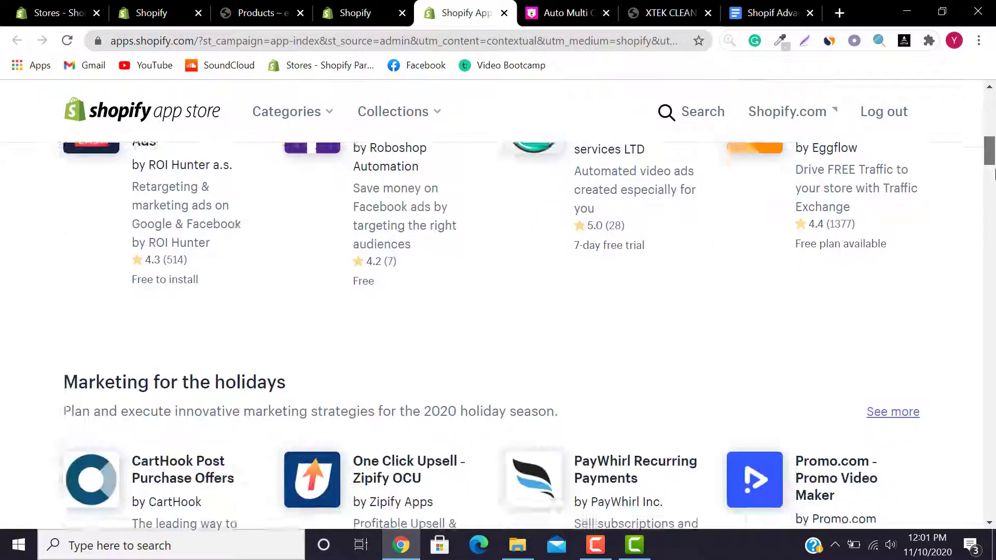
pyautogui.scroll(-13, 994, 244)
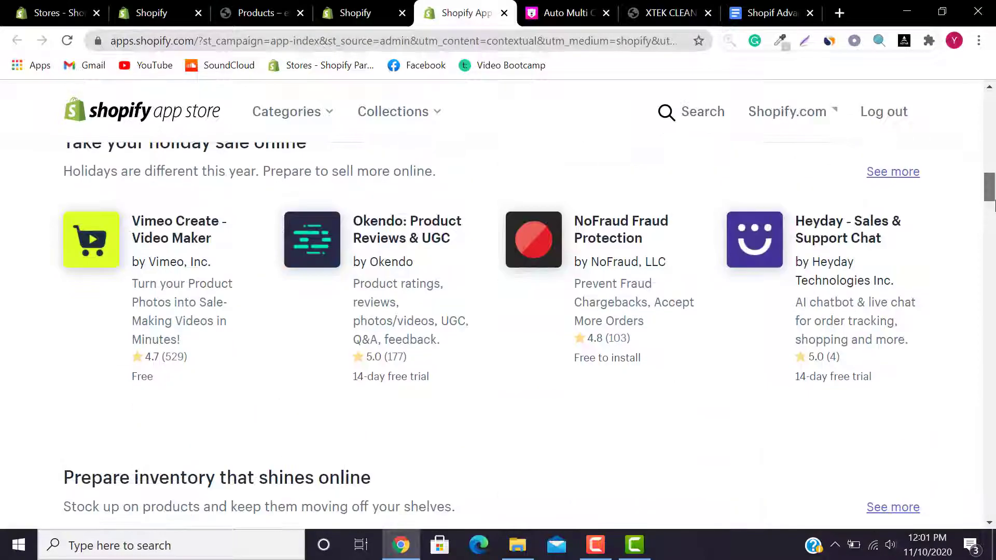
pyautogui.moveTo(993, 244); pyautogui.dragTo(994, 121)
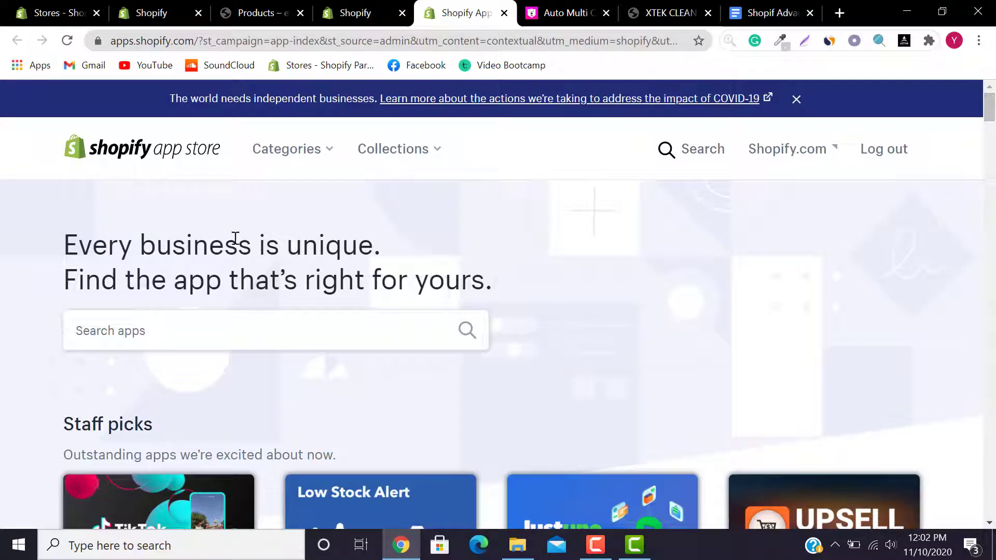
pyautogui.click(327, 143)
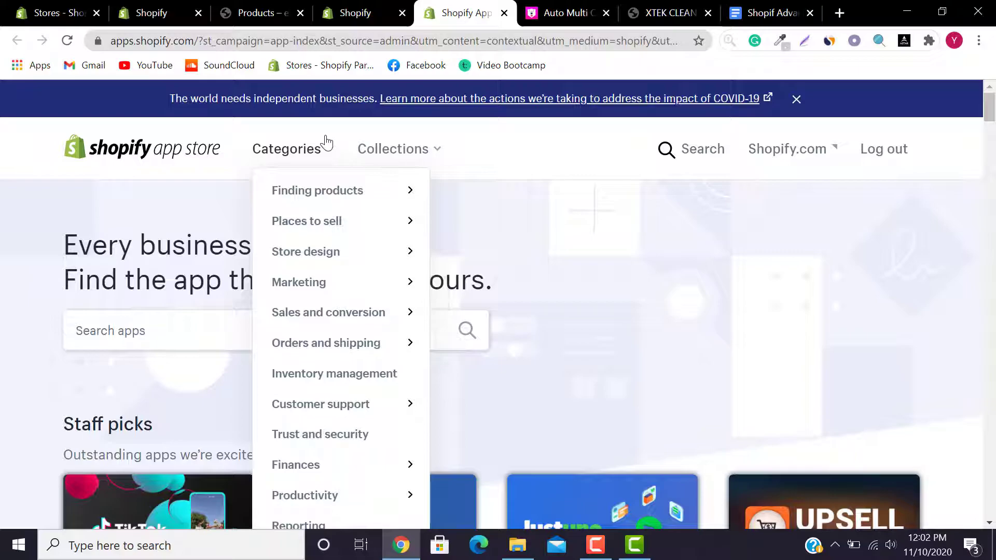
# Step: Expand Finding products and look through its subcategories in the Categories menu
pyautogui.click(330, 188)
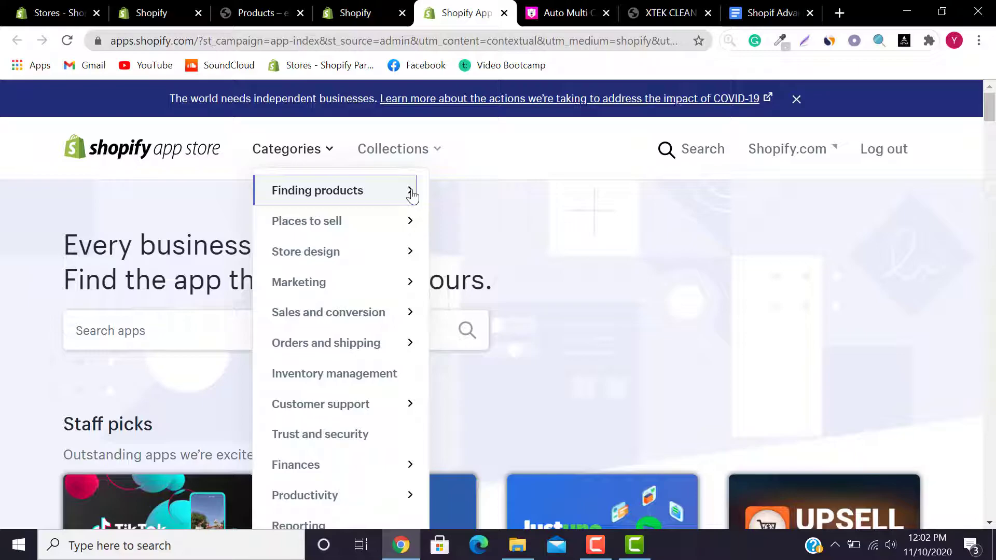
pyautogui.moveTo(407, 220)
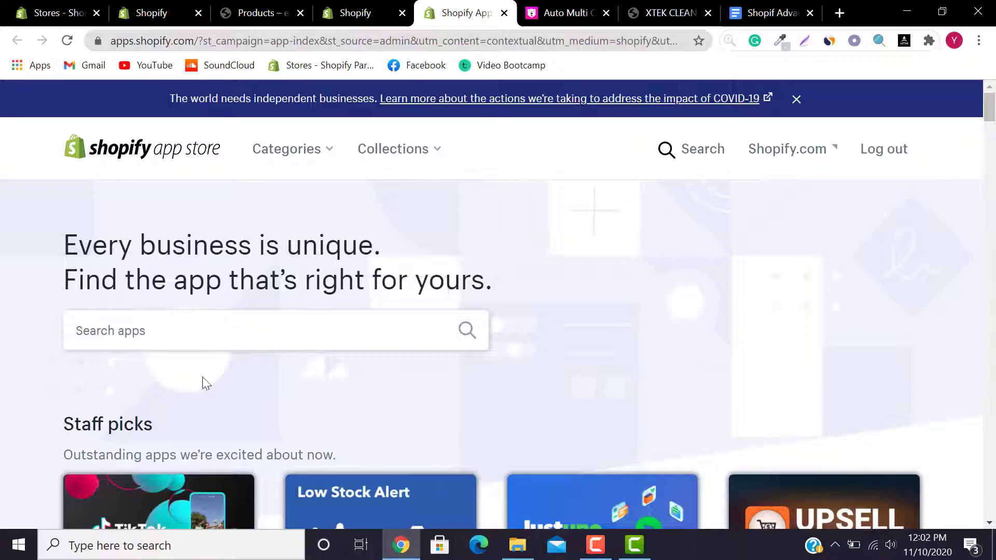
# Step: Search the App Store for 'loox', replacing the misspelled 'shopify reviw' query
pyautogui.click(219, 333)
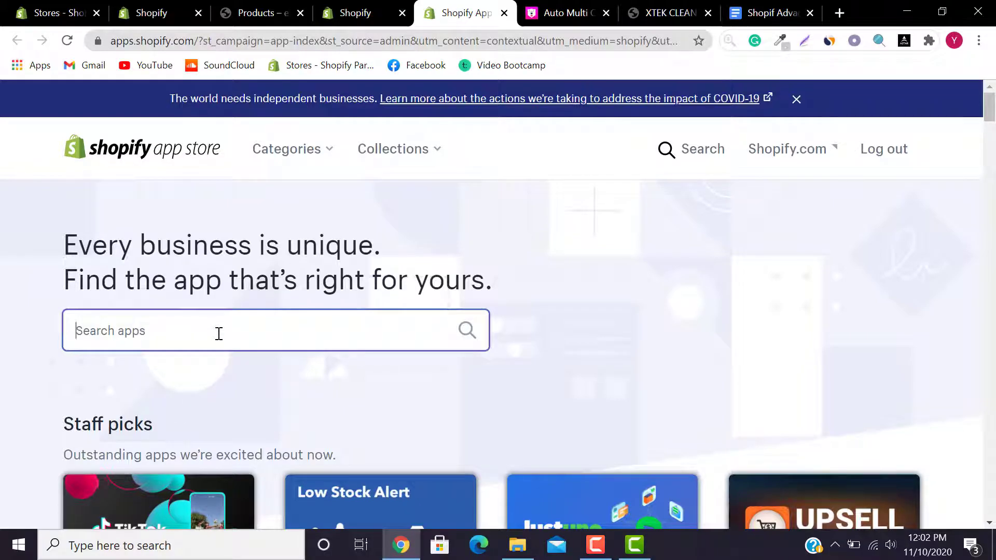
pyautogui.write('shopify')
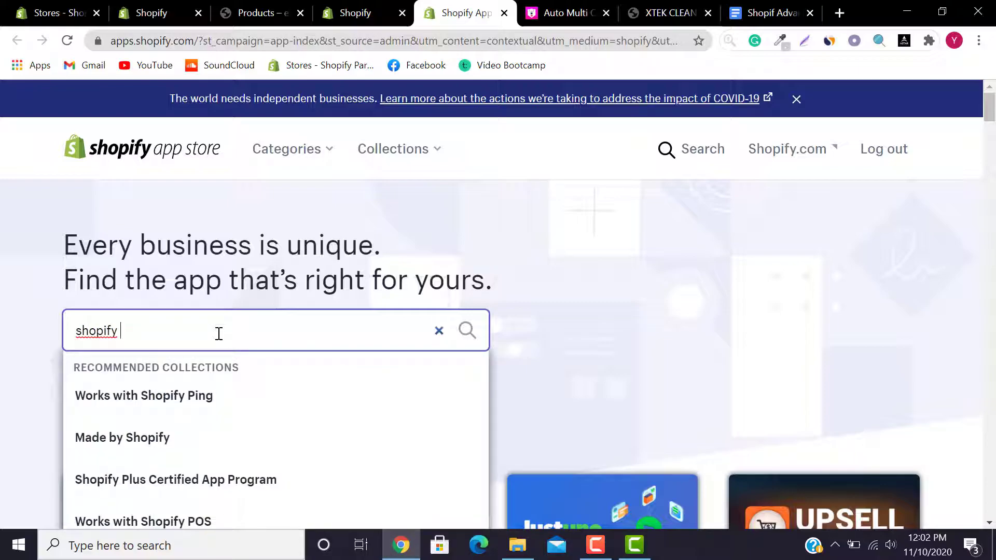
pyautogui.write(' reviw')
pyautogui.press('BackSpace')
pyautogui.press('BackSpace')
pyautogui.press('BackSpace')
pyautogui.press('BackSpace')
pyautogui.press('BackSpace')
pyautogui.press('BackSpace')
pyautogui.press('BackSpace')
pyautogui.press('BackSpace')
pyautogui.press('BackSpace')
pyautogui.press('BackSpace')
pyautogui.press('BackSpace')
pyautogui.press('BackSpace')
pyautogui.press('BackSpace')
pyautogui.press('BackSpace')
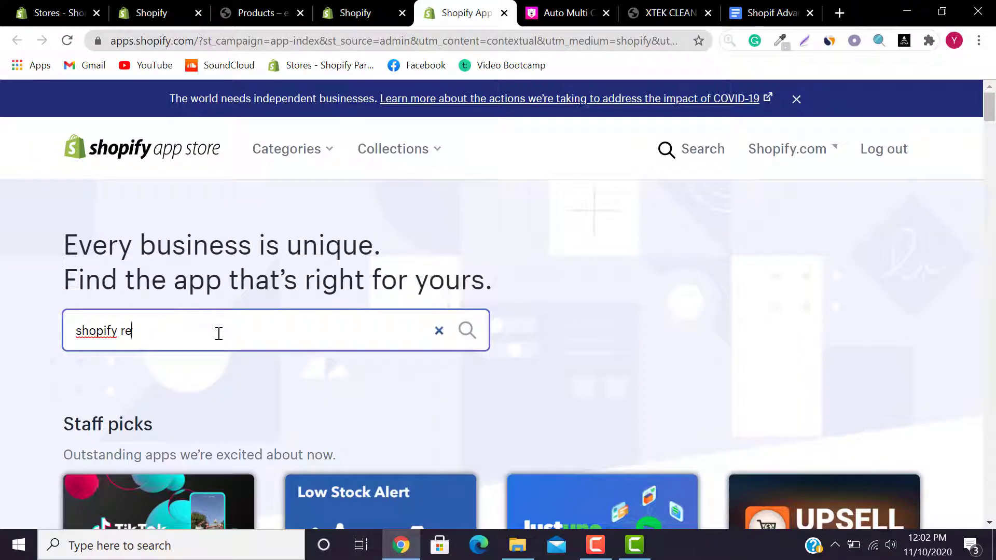
pyautogui.write('loox')
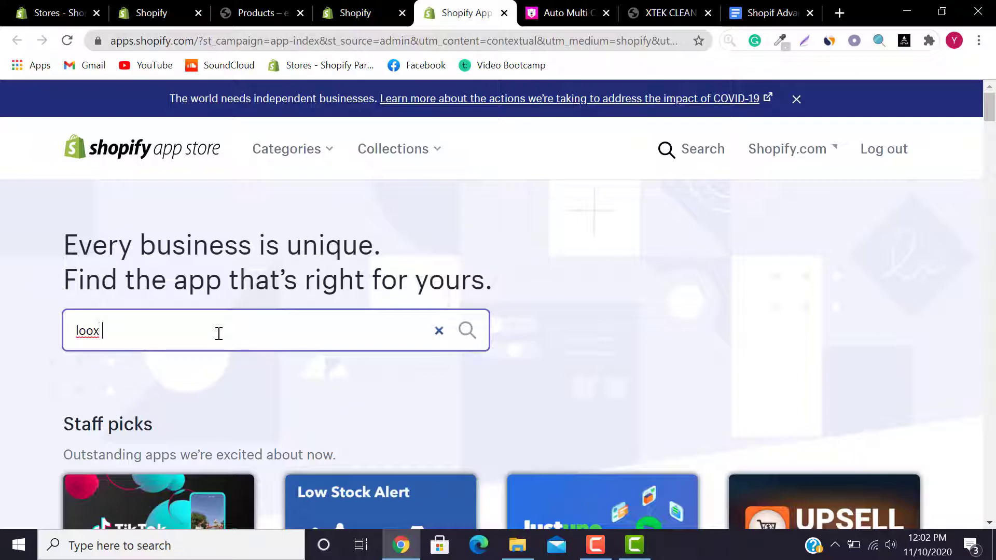
pyautogui.press('Return')
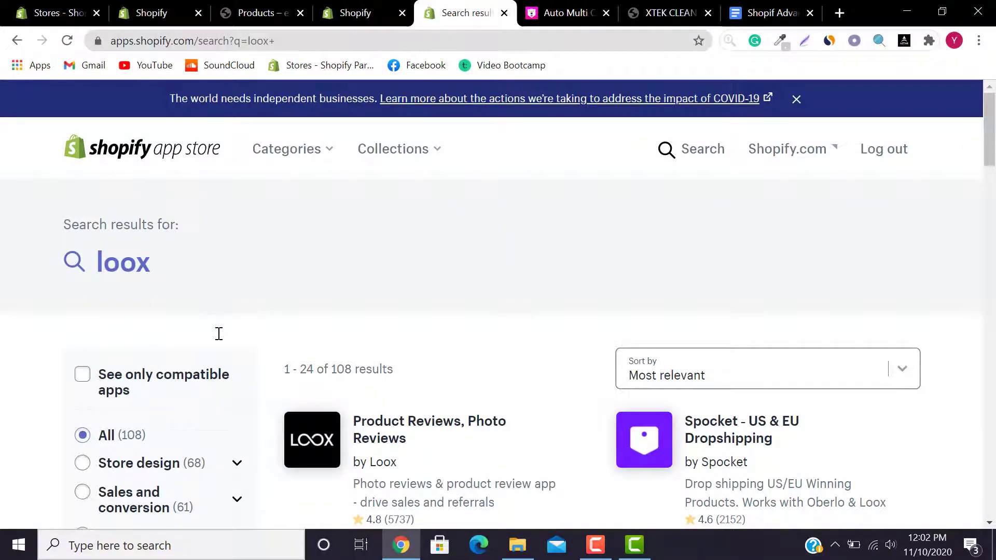
pyautogui.moveTo(989, 151)
pyautogui.mouseDown()
pyautogui.moveTo(992, 473)
pyautogui.moveTo(993, 135)
pyautogui.mouseUp()
# Step: Open the Product Reviews, Photo Reviews listing and install Loox via Add app and Install app
pyautogui.click(436, 423)
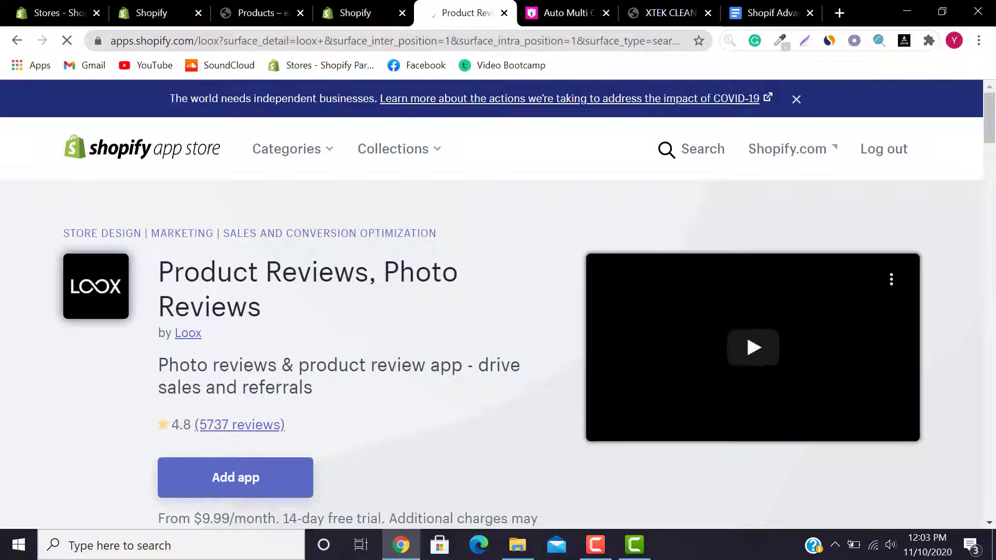
pyautogui.moveTo(991, 132)
pyautogui.mouseDown()
pyautogui.moveTo(992, 188)
pyautogui.moveTo(992, 119)
pyautogui.mouseUp()
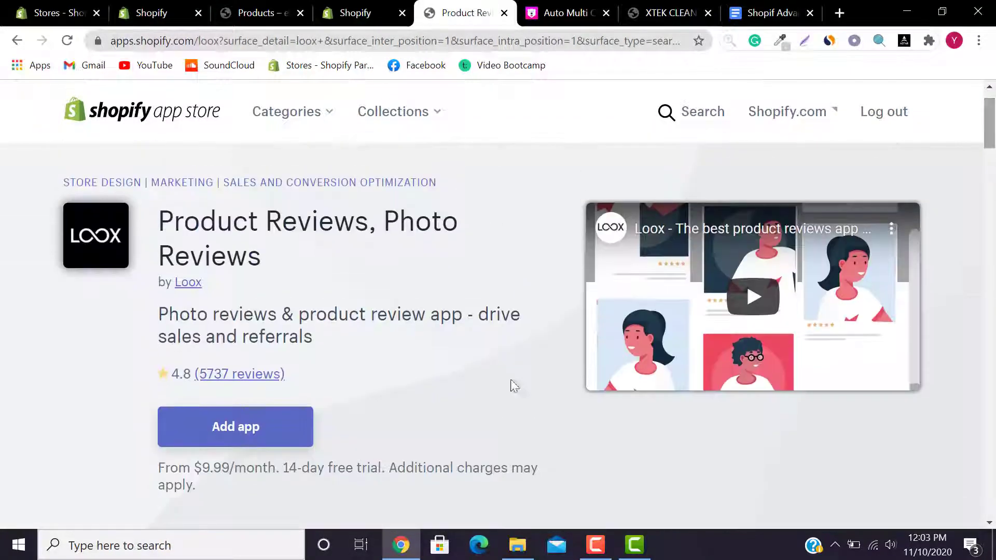
pyautogui.click(223, 434)
pyautogui.moveTo(199, 486)
pyautogui.mouseDown()
pyautogui.moveTo(155, 470)
pyautogui.moveTo(193, 470)
pyautogui.mouseUp()
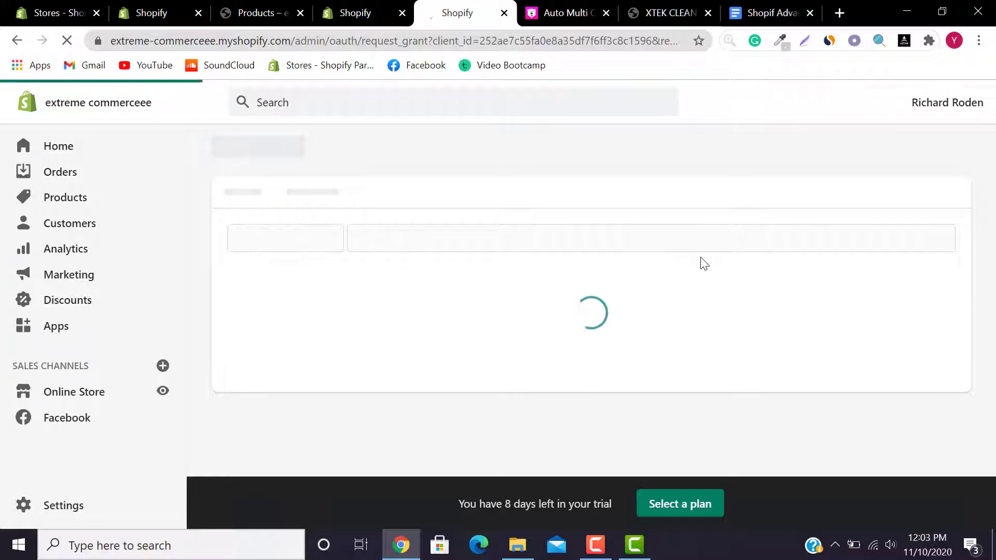
pyautogui.scroll(-10, 961, 437)
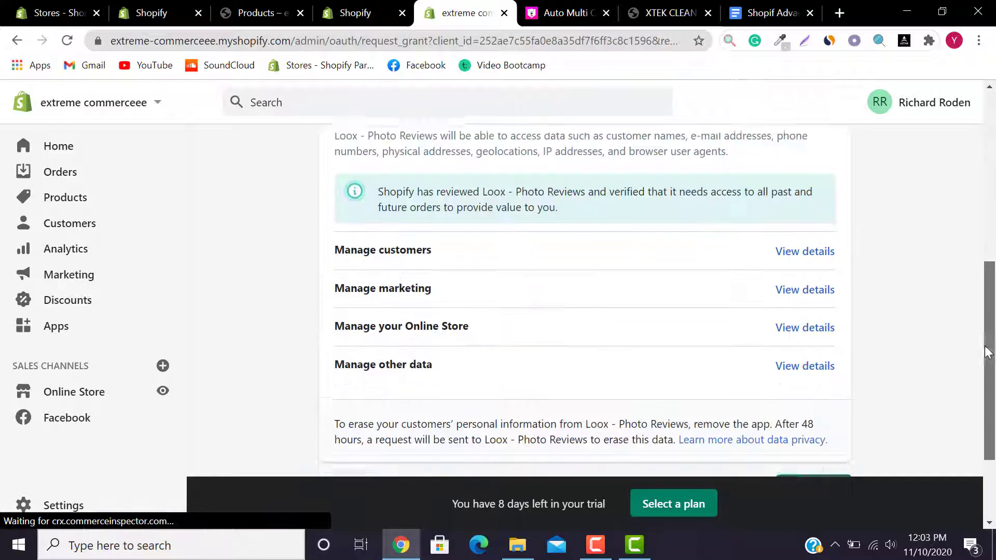
pyautogui.click(810, 371)
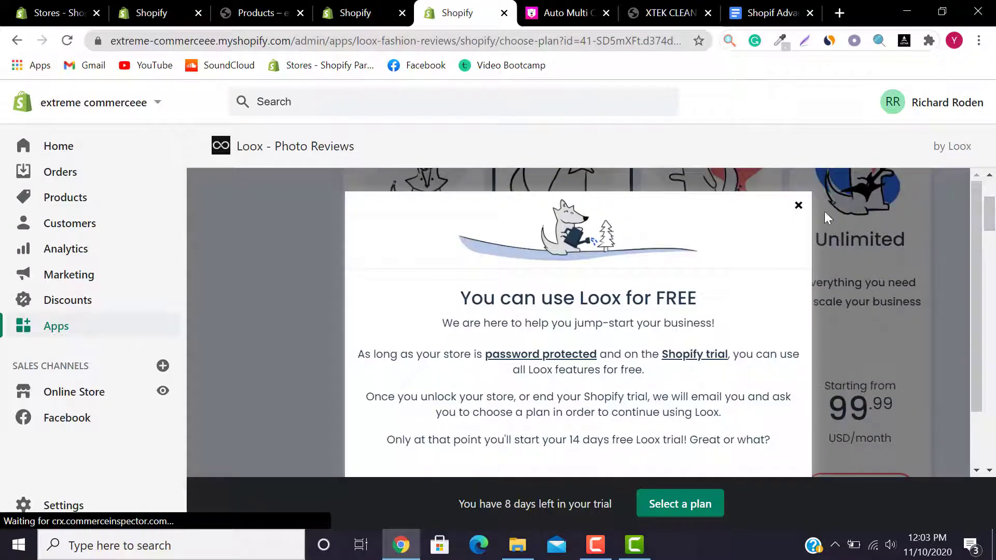
# Step: Dismiss the free-use notice and compare the 9.99, 29.99, 59.99 and 99.99 plan prices
pyautogui.click(798, 206)
pyautogui.moveTo(989, 214); pyautogui.dragTo(993, 236)
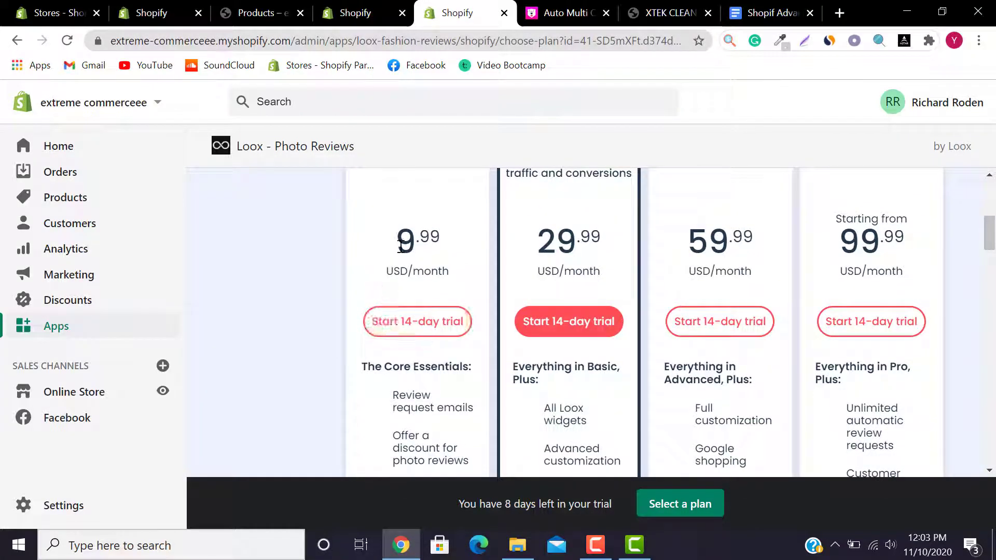
pyautogui.moveTo(402, 245); pyautogui.dragTo(456, 251)
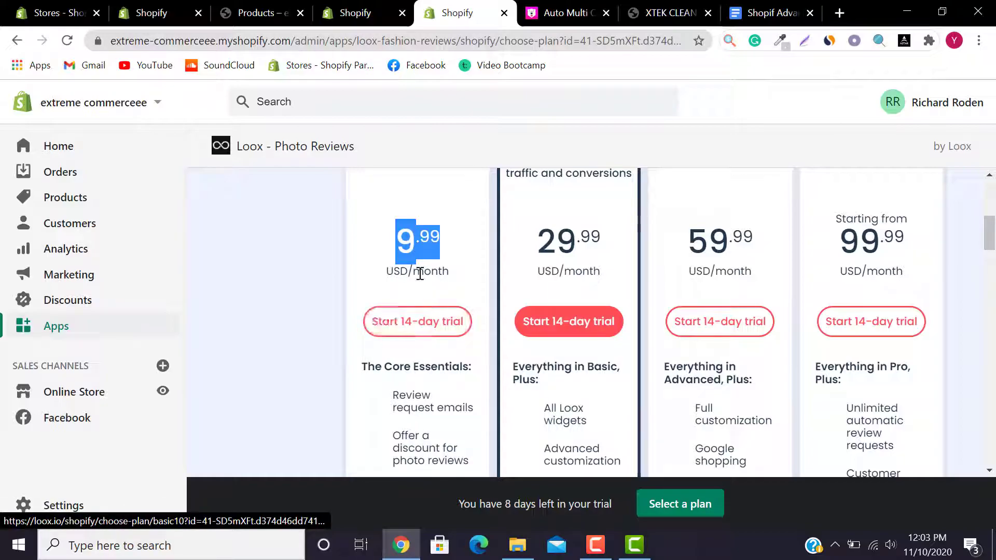
pyautogui.click(419, 255)
pyautogui.moveTo(537, 247); pyautogui.dragTo(602, 255)
pyautogui.click(692, 234)
pyautogui.moveTo(692, 234); pyautogui.dragTo(758, 242)
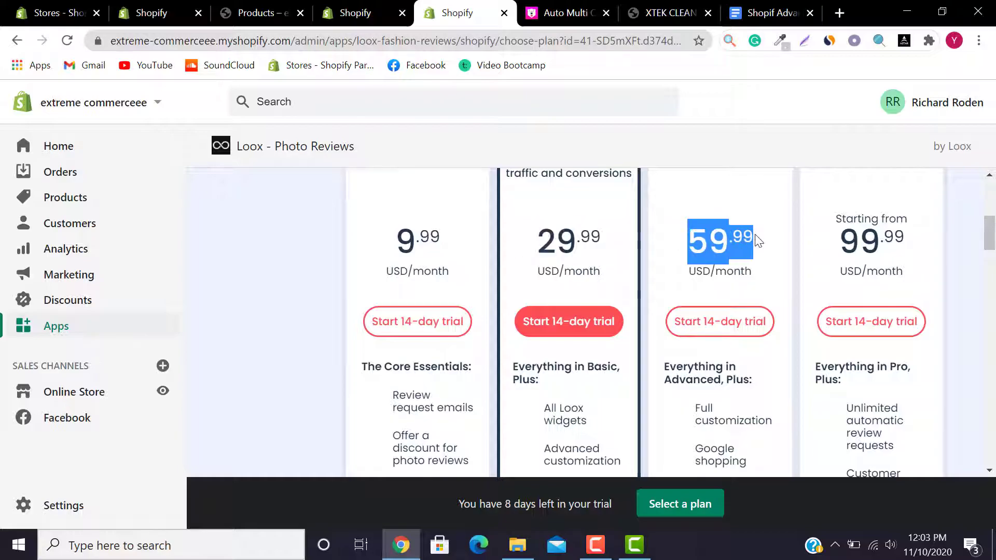
pyautogui.moveTo(859, 235); pyautogui.dragTo(943, 236)
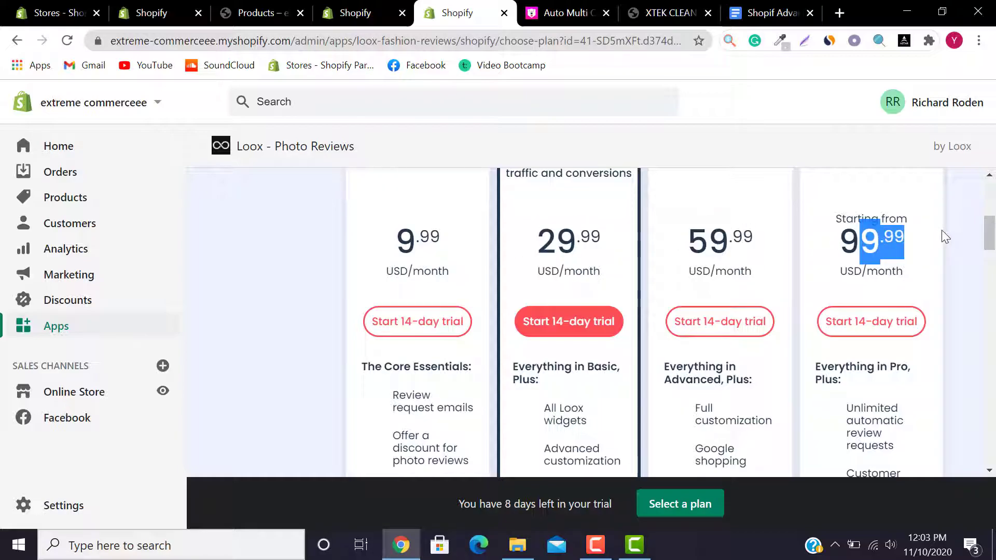
pyautogui.click(958, 249)
# Step: Start the Basic plan's 14-day trial, keeping Basic instead of Advanced
pyautogui.moveTo(990, 228); pyautogui.dragTo(994, 207)
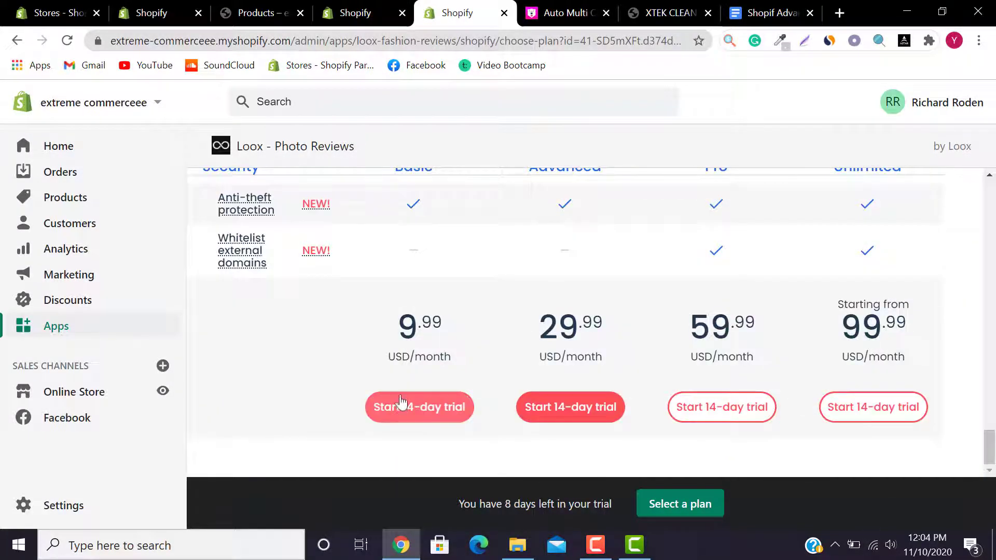
pyautogui.click(401, 407)
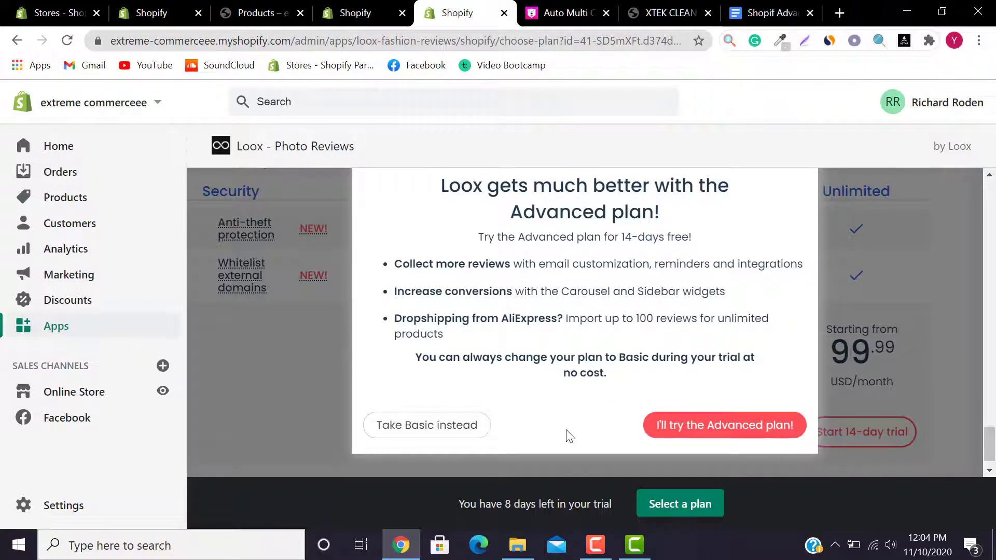
pyautogui.click(418, 436)
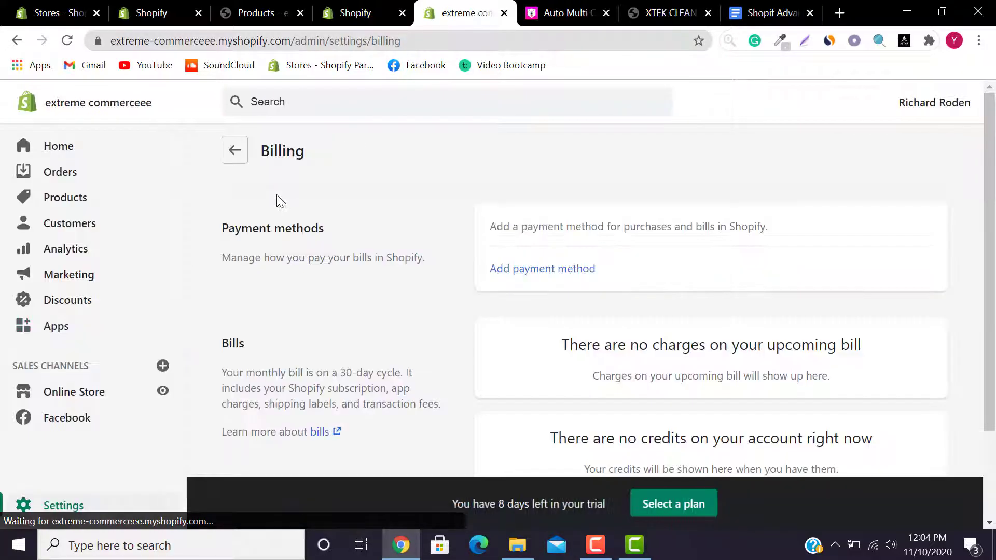
pyautogui.moveTo(990, 215); pyautogui.dragTo(995, 322)
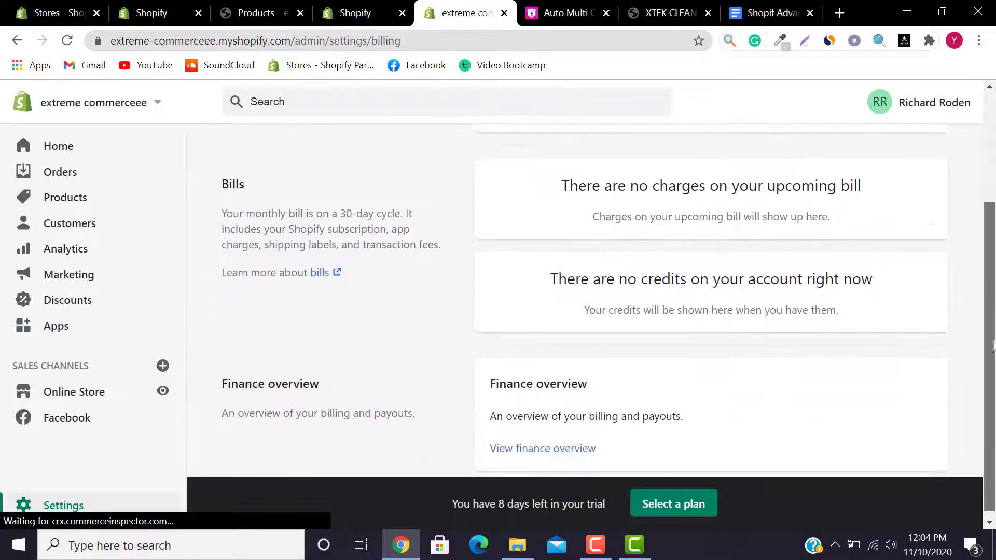
pyautogui.moveTo(984, 436); pyautogui.dragTo(991, 95)
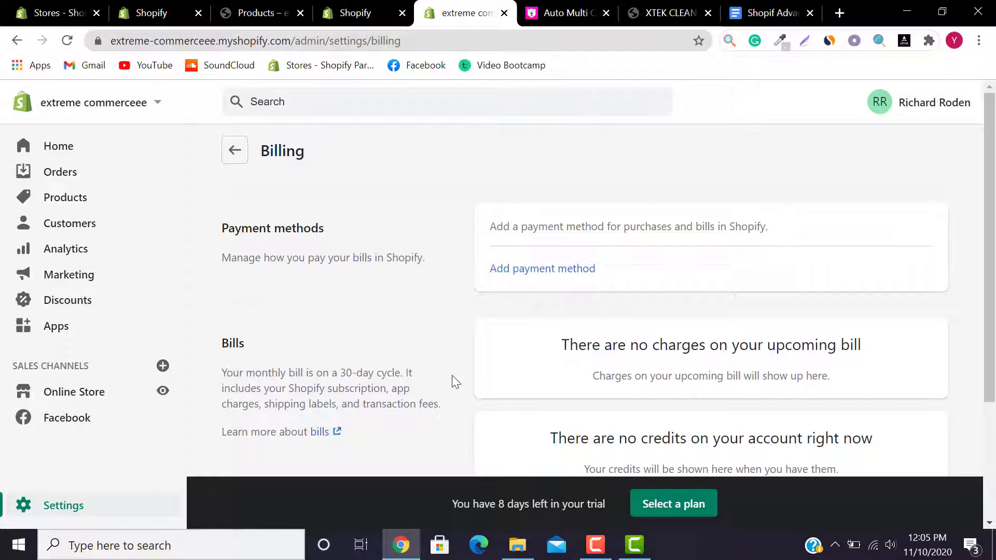
pyautogui.click(596, 545)
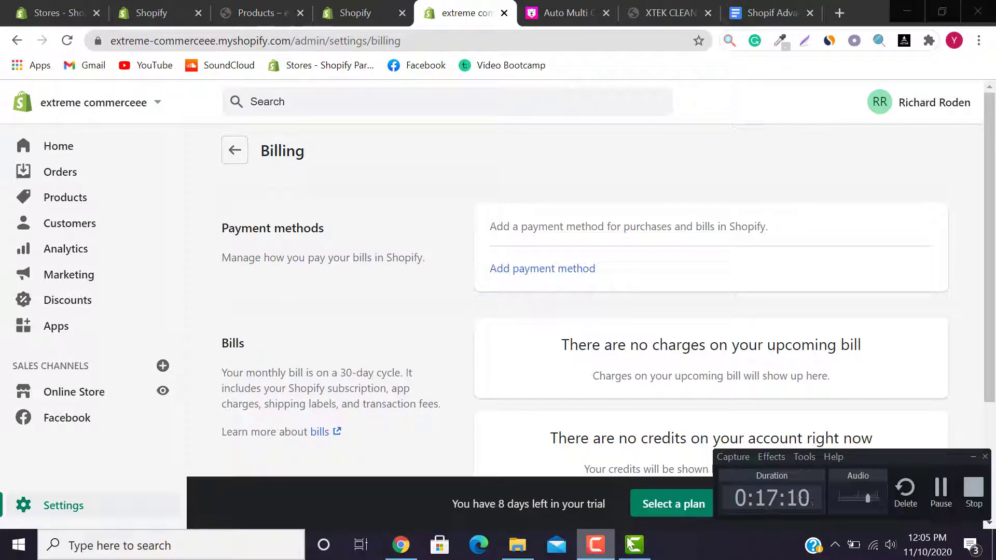
# Step: Open the Shopify App Store in a new tab from the store's Apps page
pyautogui.click(929, 506)
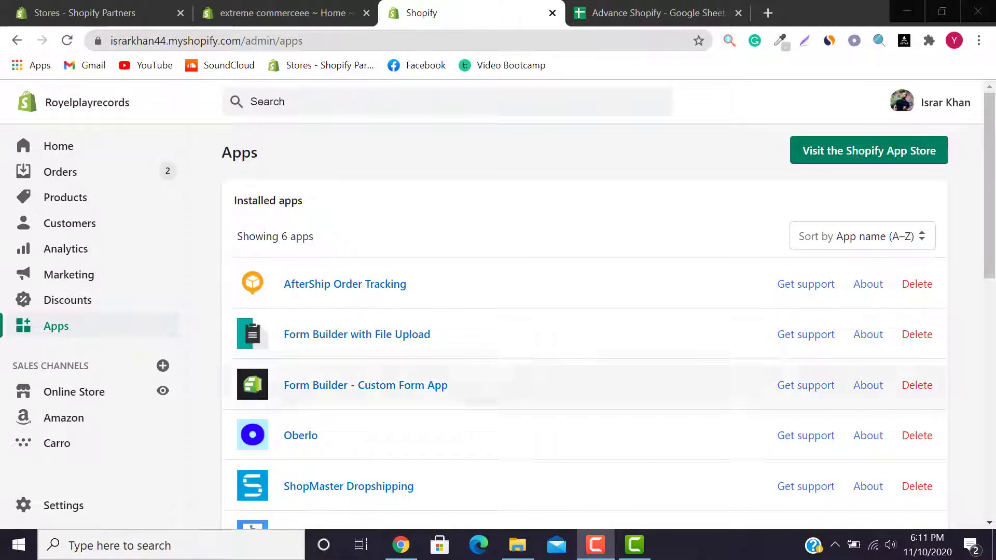
pyautogui.scroll(-10, 585, 326)
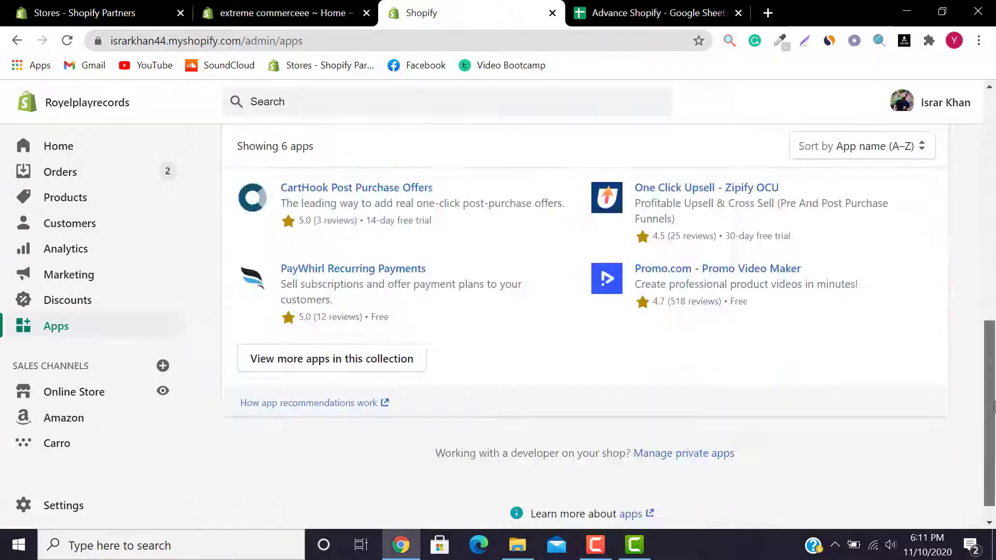
pyautogui.scroll(10, 585, 327)
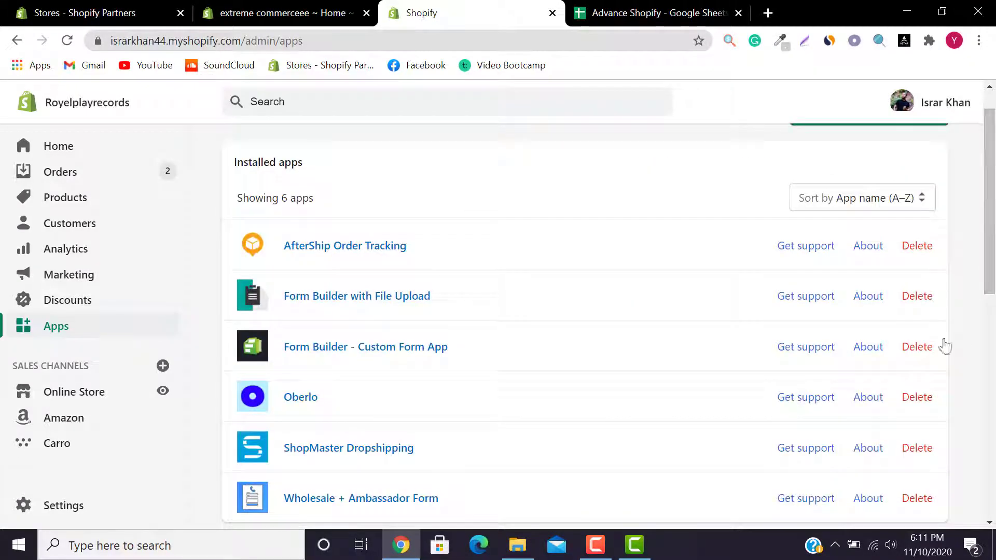
pyautogui.scroll(-10, 957, 346)
pyautogui.scroll(6, 957, 346)
pyautogui.moveTo(995, 179); pyautogui.dragTo(993, 167)
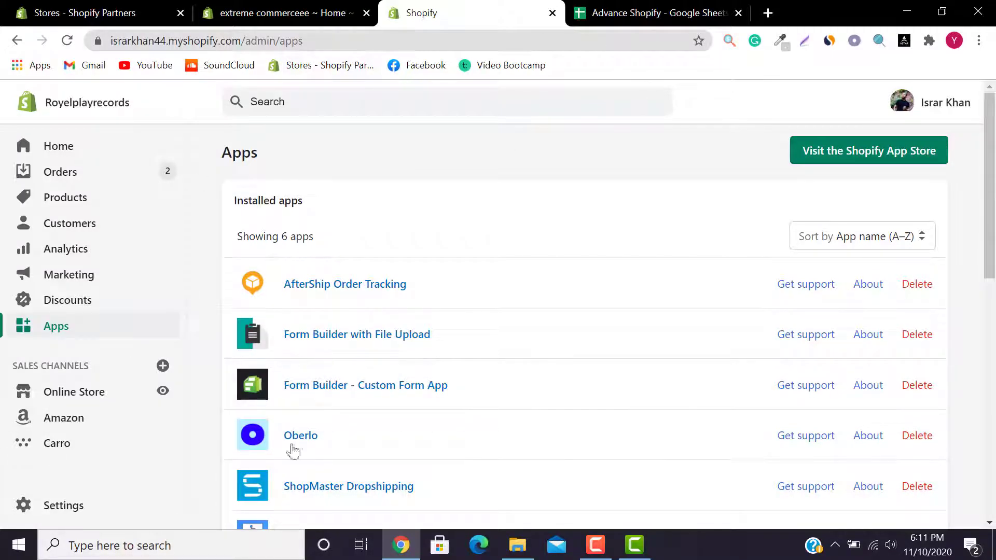
pyautogui.moveTo(991, 182); pyautogui.dragTo(991, 116)
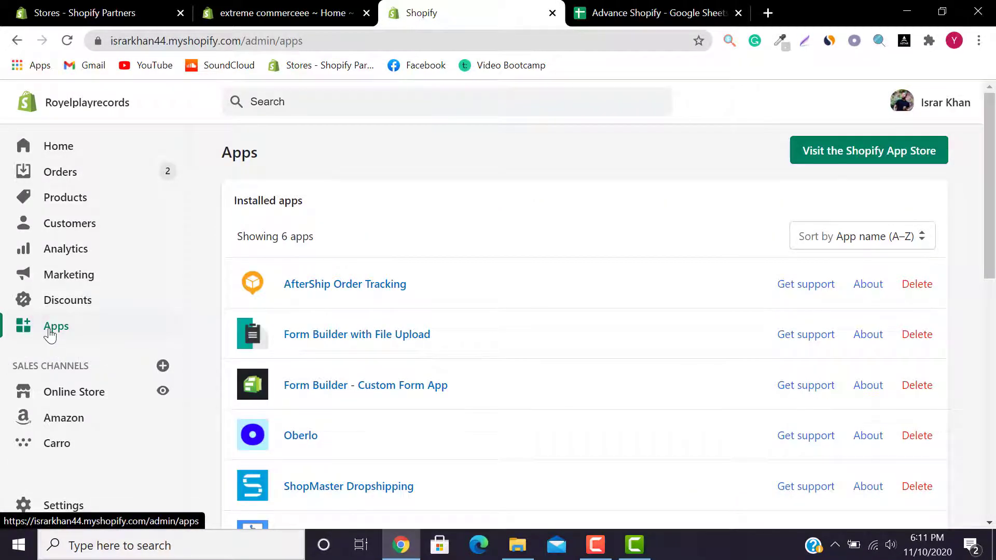
pyautogui.click(842, 160)
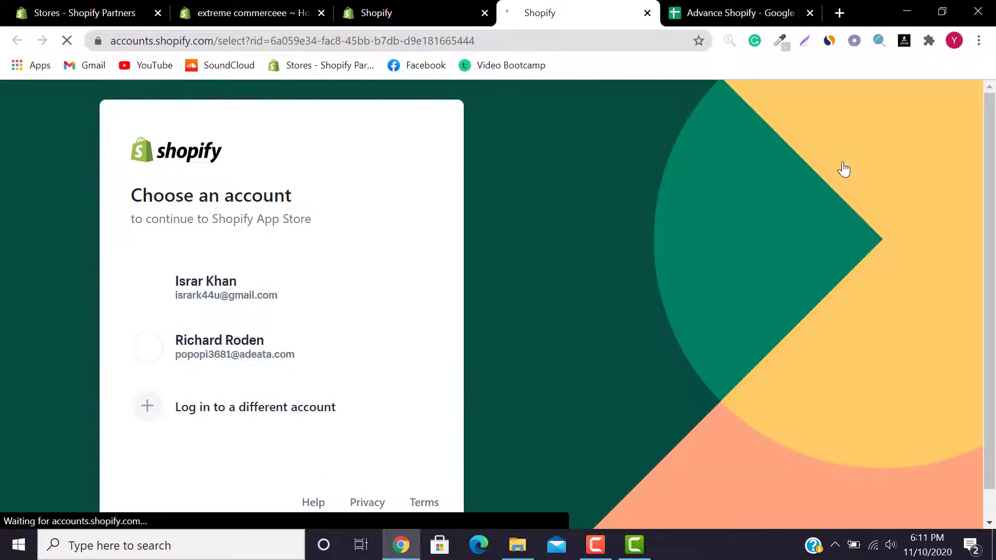
# Step: Continue with the store owner's account, then return to the Apps tab
pyautogui.click(213, 291)
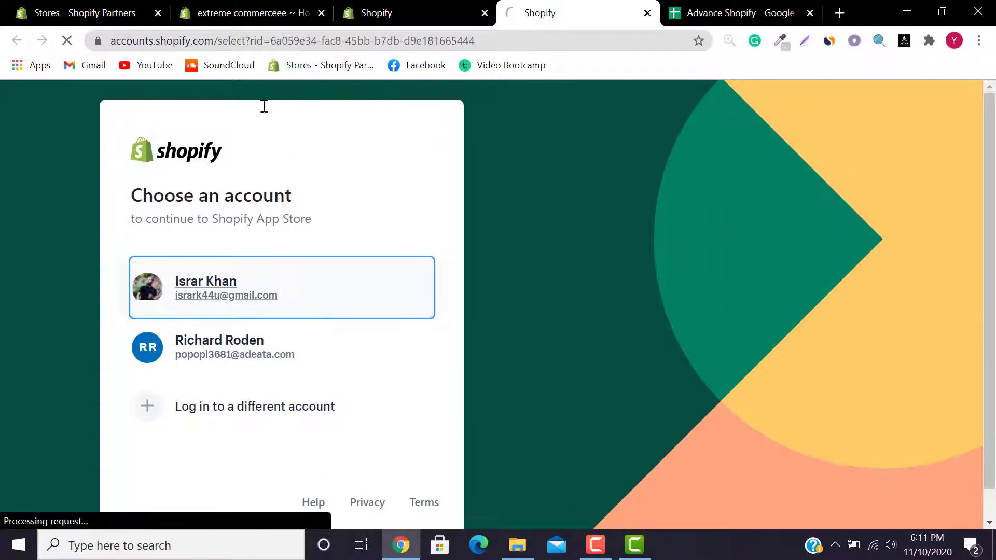
pyautogui.click(451, 10)
pyautogui.click(580, 8)
pyautogui.click(410, 7)
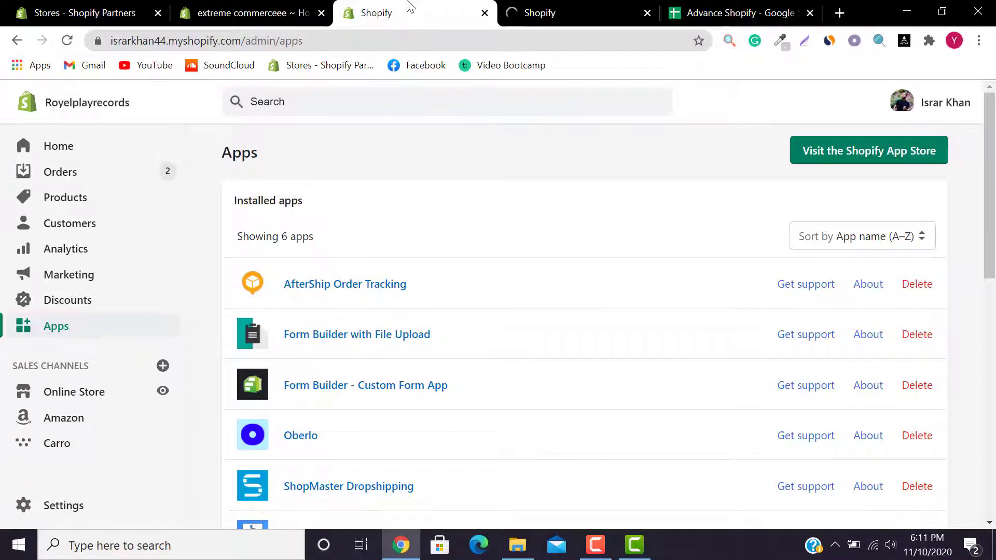
# Step: Search the App Store tab for 'loox' and browse the 108 results
pyautogui.click(632, 6)
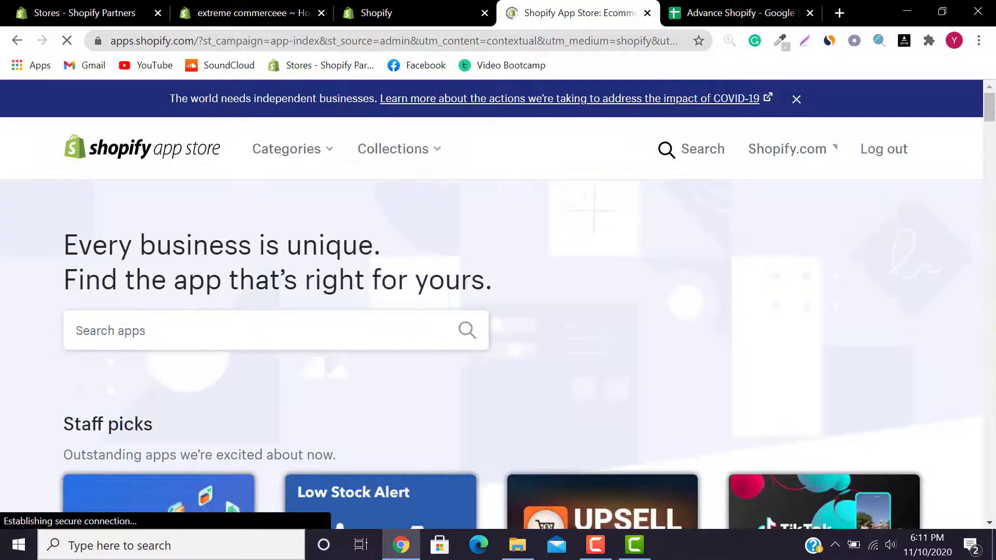
pyautogui.moveTo(995, 111); pyautogui.dragTo(994, 118)
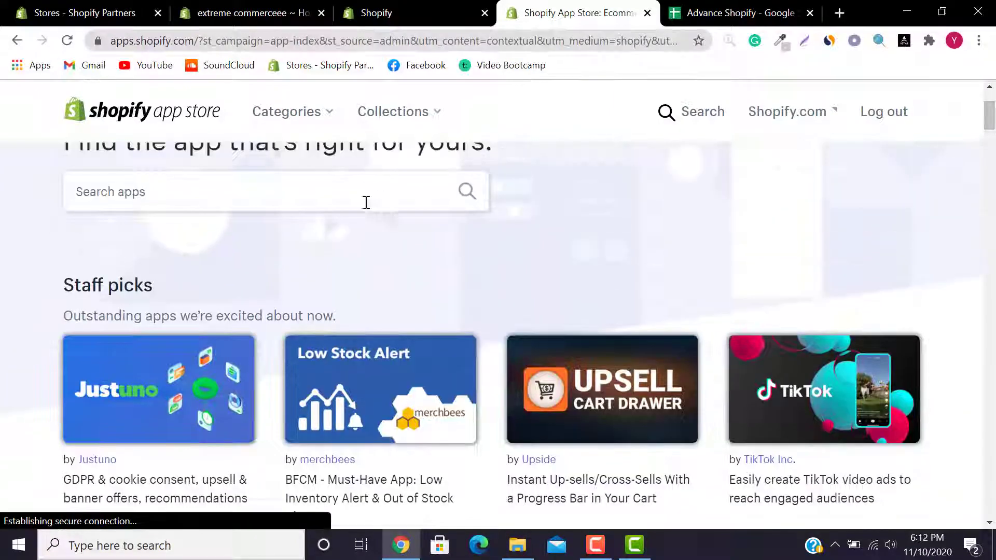
pyautogui.click(291, 202)
pyautogui.write('l')
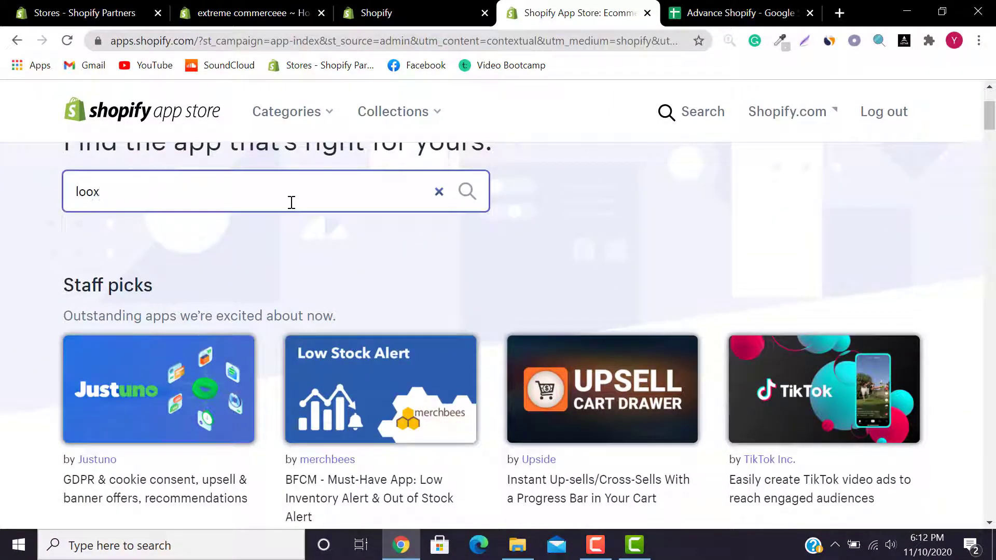
pyautogui.write('oox')
pyautogui.press('Return')
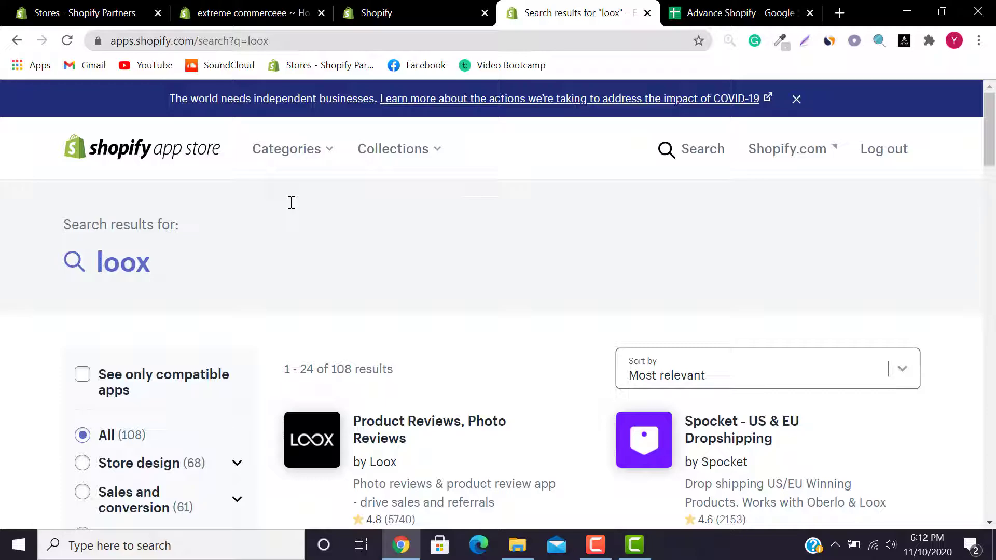
pyautogui.scroll(-4, 292, 203)
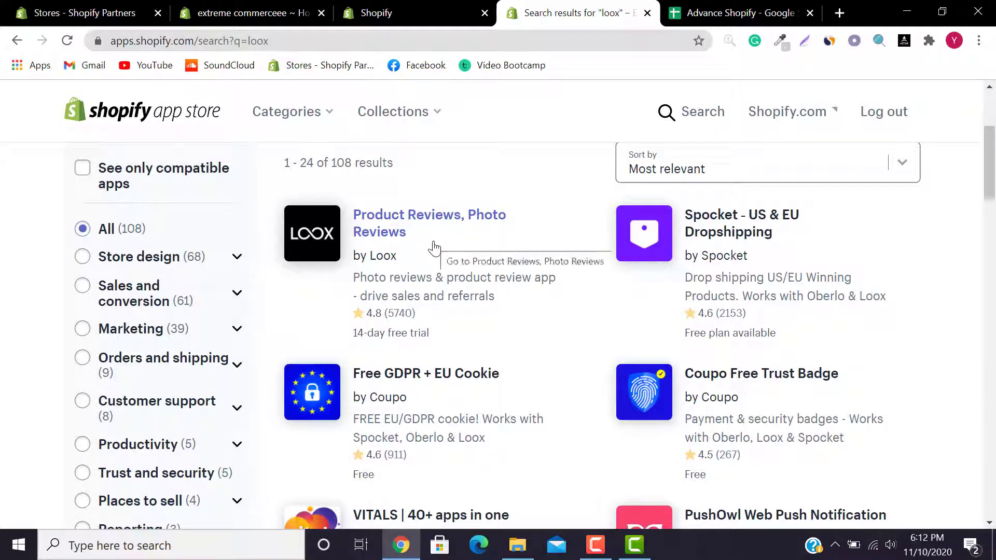
pyautogui.moveTo(990, 166); pyautogui.dragTo(994, 347)
pyautogui.scroll(9, 795, 343)
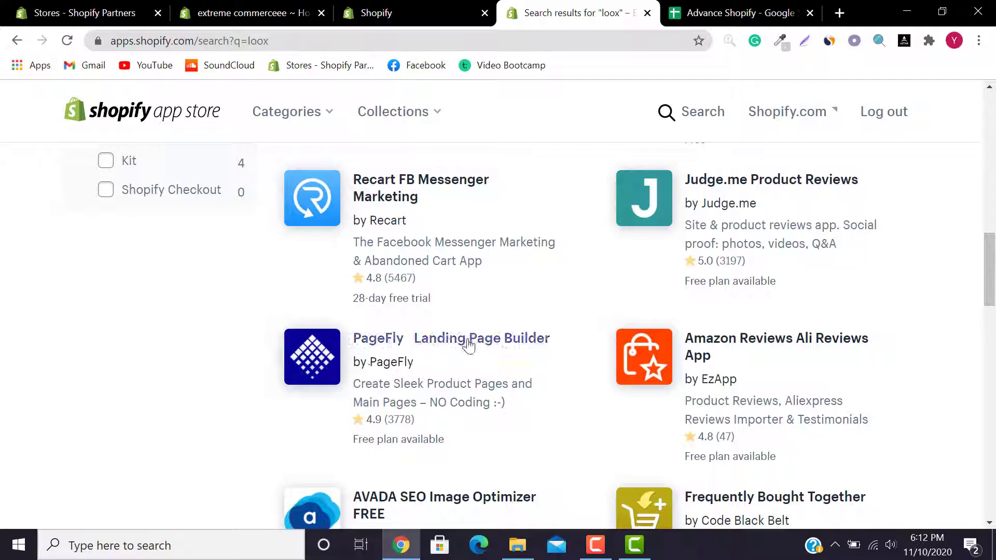
pyautogui.scroll(1, 994, 249)
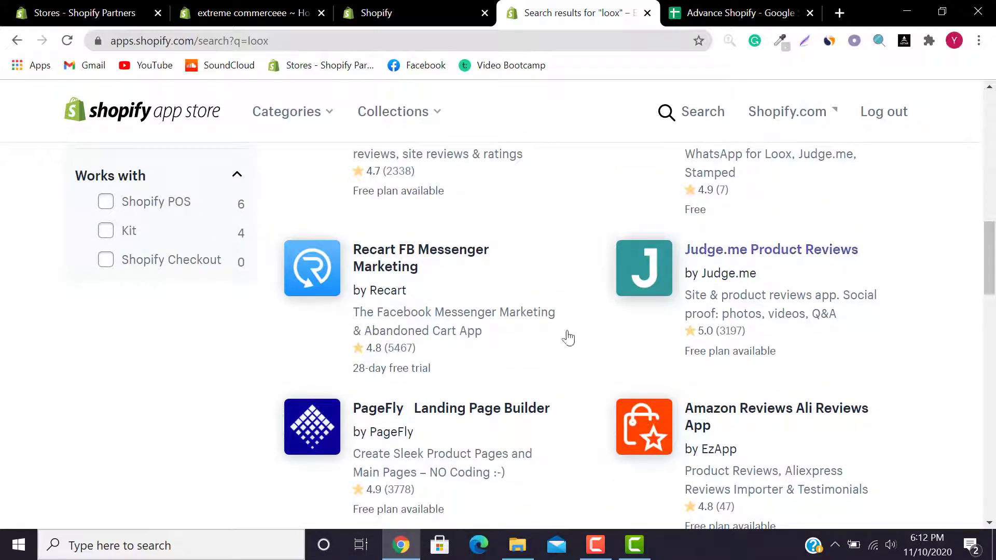
pyautogui.moveTo(995, 261); pyautogui.dragTo(995, 299)
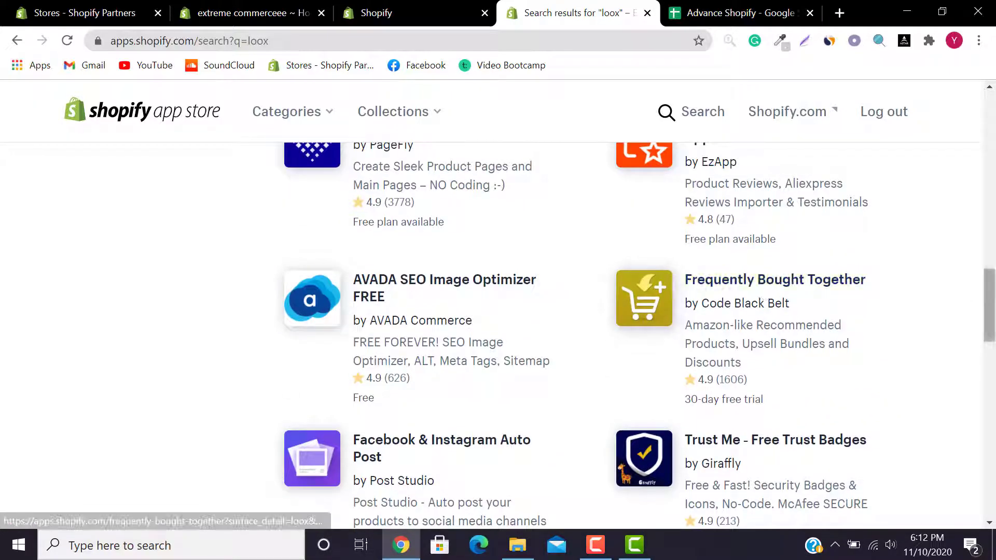
pyautogui.moveTo(995, 317); pyautogui.dragTo(995, 379)
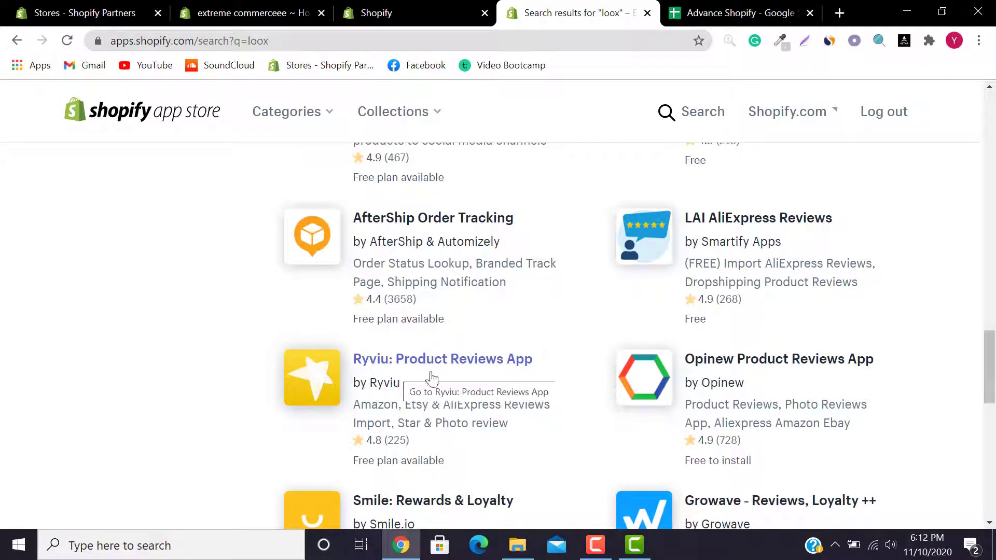
pyautogui.moveTo(991, 366); pyautogui.dragTo(995, 156)
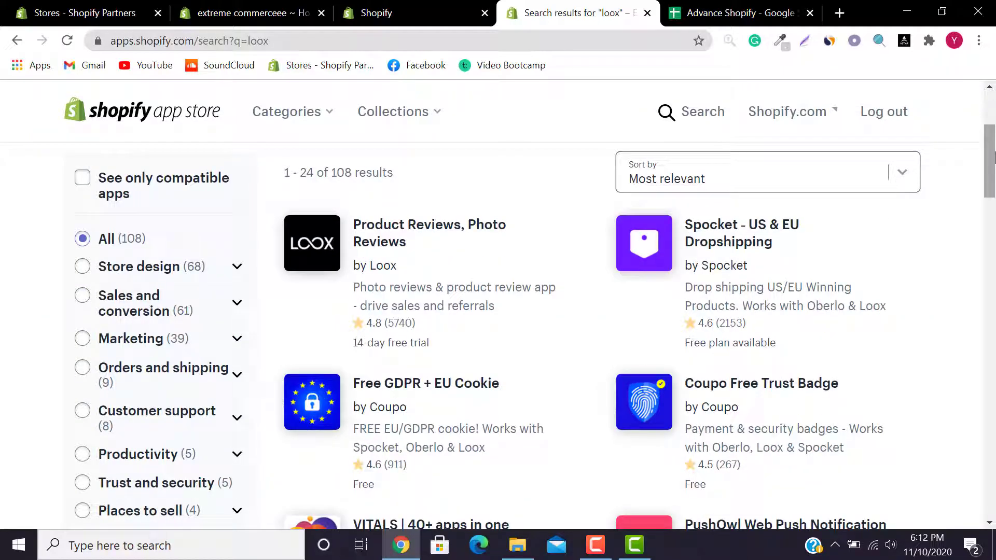
# Step: Open the Product Reviews, Photo Reviews listing and check its trial and extra charges note
pyautogui.click(449, 232)
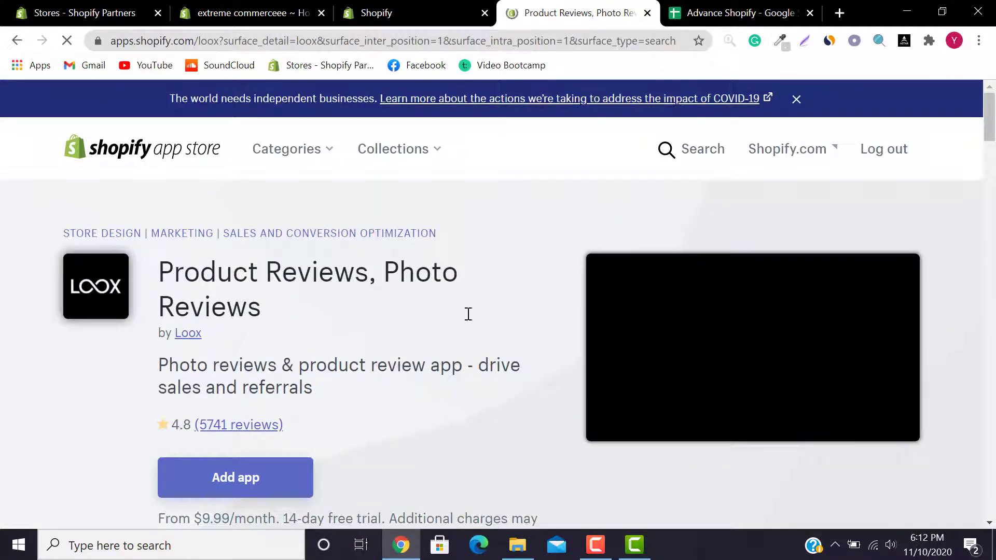
pyautogui.moveTo(991, 119); pyautogui.dragTo(994, 143)
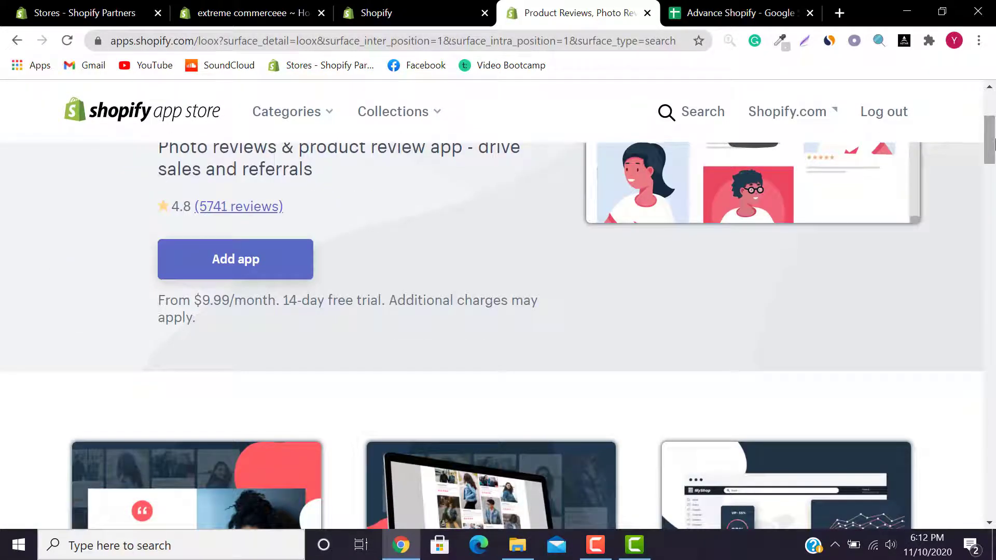
pyautogui.moveTo(152, 306); pyautogui.dragTo(390, 316)
pyautogui.click(285, 322)
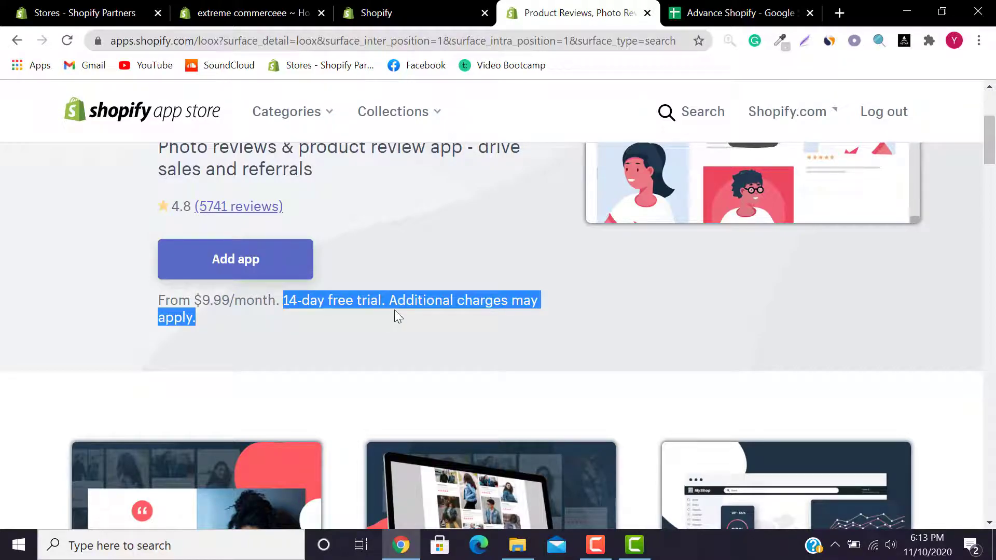
pyautogui.click(395, 311)
pyautogui.moveTo(990, 127); pyautogui.dragTo(991, 305)
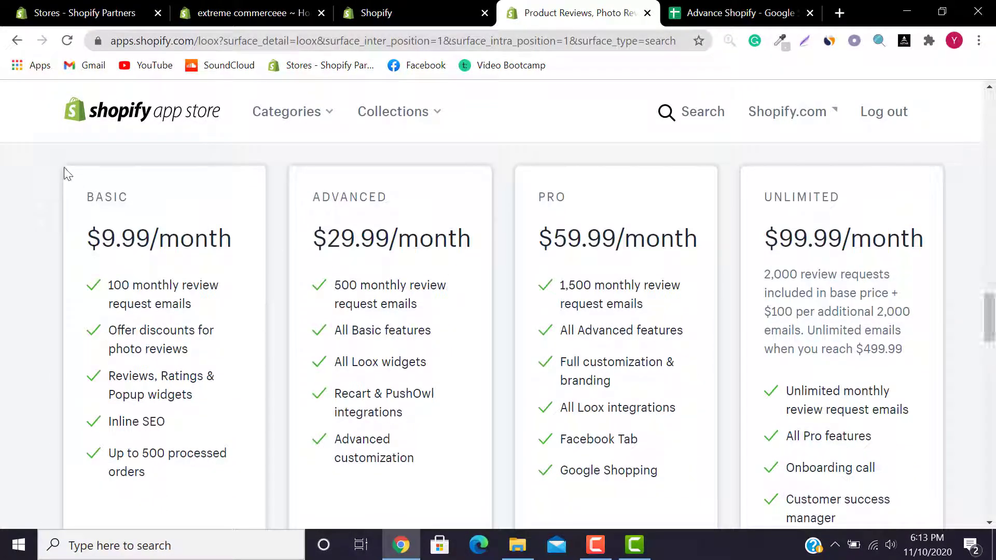
# Step: Compare the Basic, Advanced and Pro plan prices on the pricing cards
pyautogui.moveTo(76, 250); pyautogui.dragTo(242, 251)
pyautogui.moveTo(104, 238); pyautogui.dragTo(150, 239)
pyautogui.moveTo(314, 238); pyautogui.dragTo(370, 239)
pyautogui.moveTo(566, 237); pyautogui.dragTo(618, 237)
pyautogui.moveTo(767, 238); pyautogui.dragTo(851, 238)
pyautogui.moveTo(990, 313); pyautogui.dragTo(994, 110)
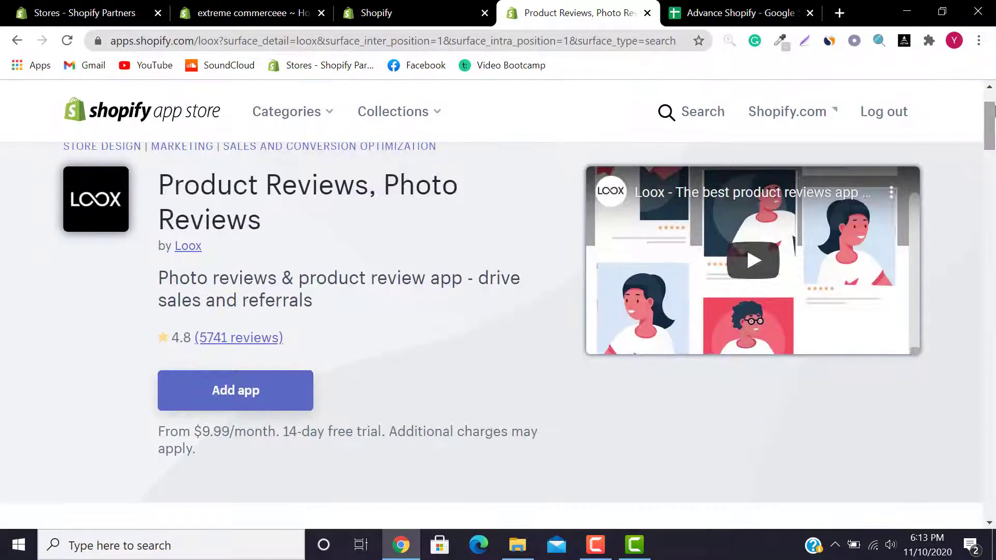
# Step: Add the Loox app and approve Install app on the permissions page
pyautogui.click(199, 386)
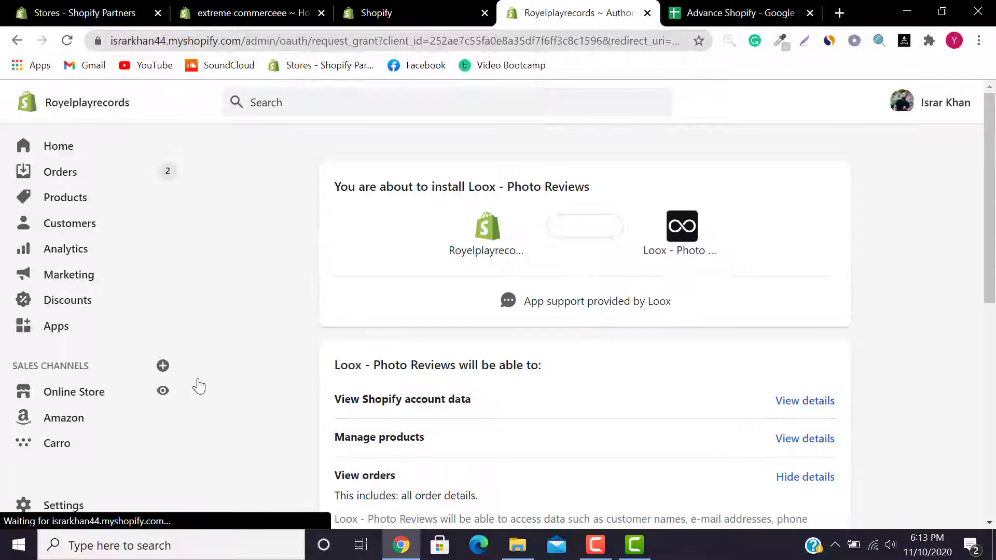
pyautogui.moveTo(993, 279); pyautogui.dragTo(993, 475)
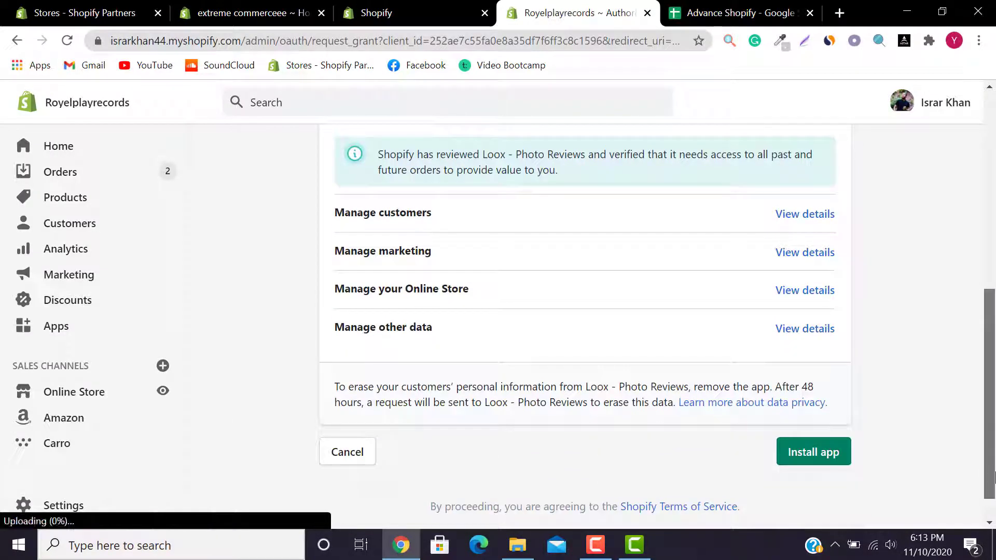
pyautogui.click(814, 466)
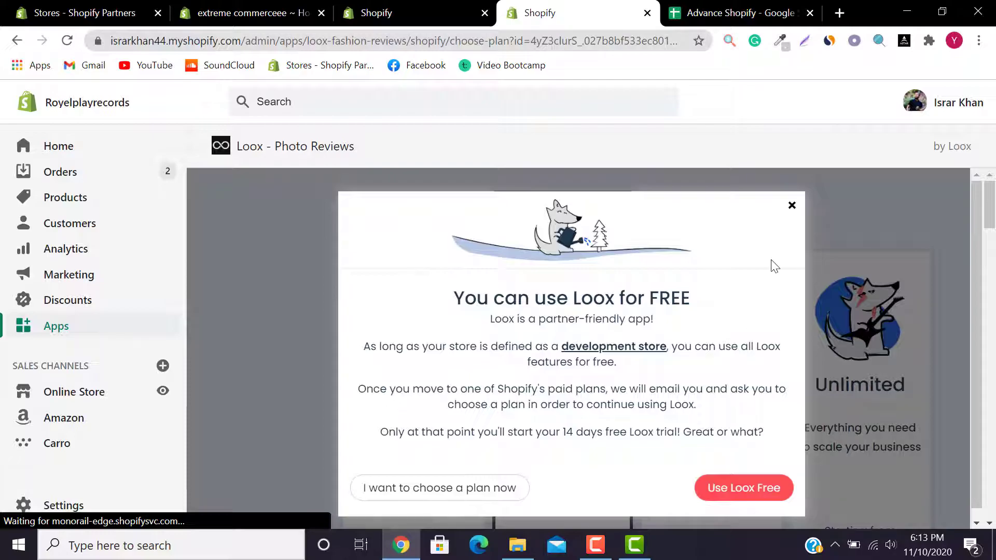
# Step: Dismiss the free-use notice, reload the plan page and choose Use Loox Free
pyautogui.click(789, 206)
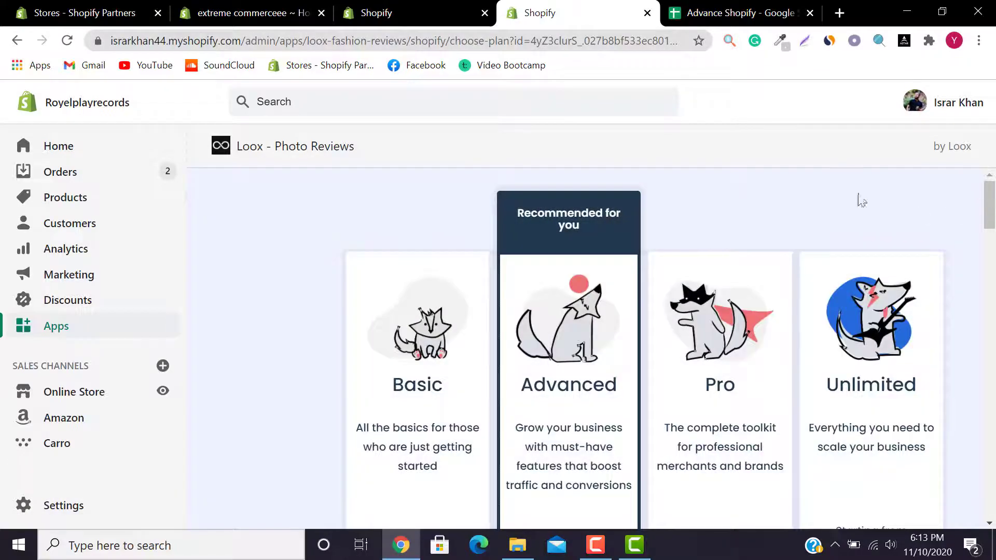
pyautogui.click(67, 39)
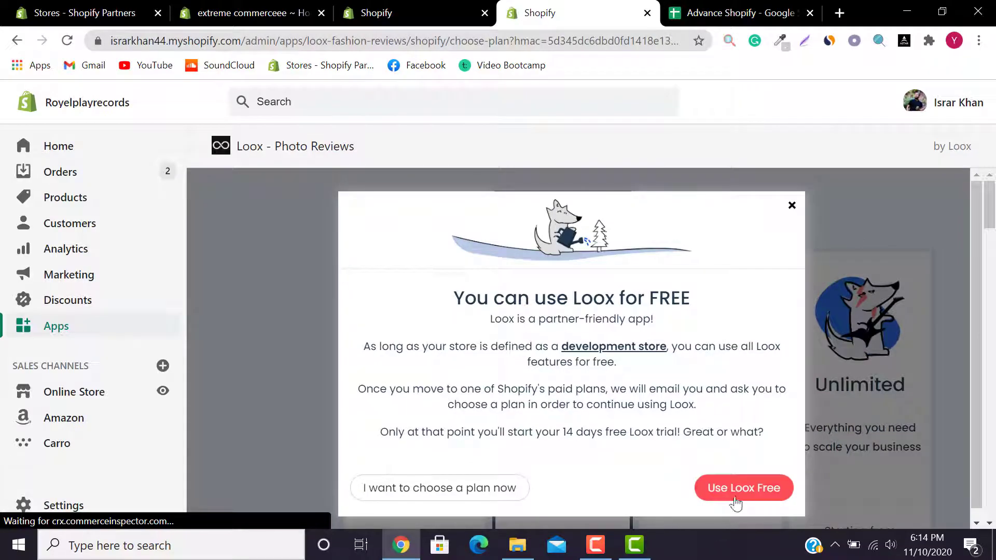
pyautogui.click(737, 498)
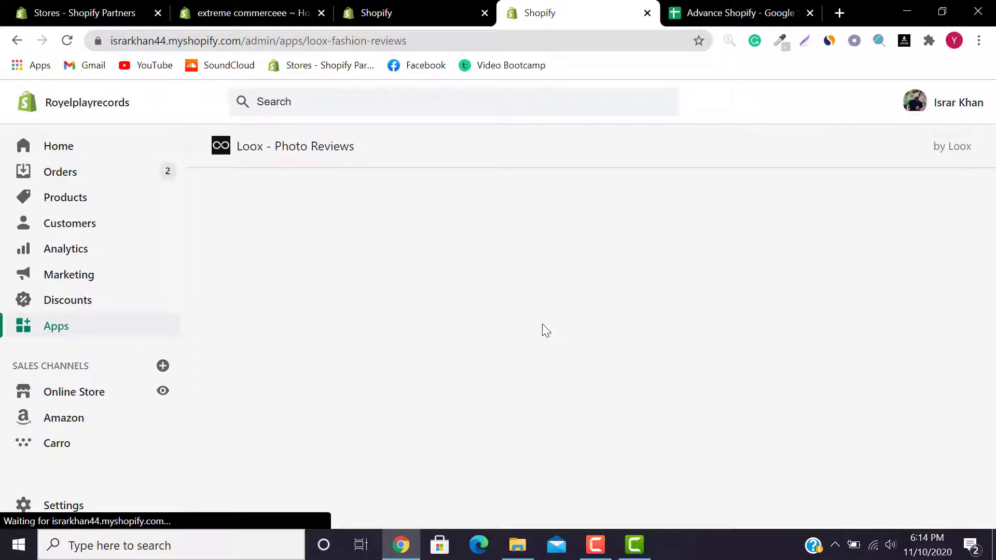
pyautogui.moveTo(995, 215); pyautogui.dragTo(994, 268)
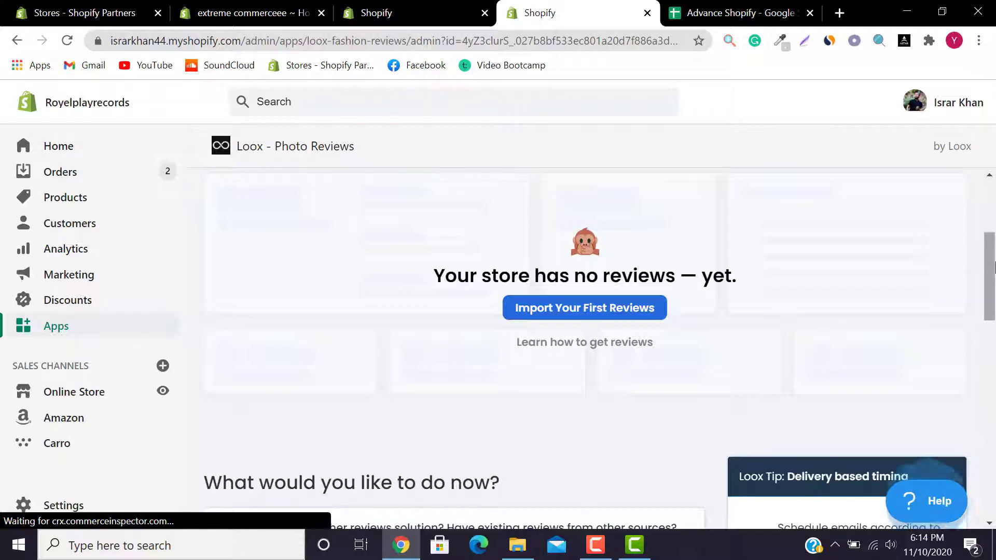
# Step: Scroll through the Loox dashboard to review its free development-mode notice
pyautogui.moveTo(995, 282); pyautogui.dragTo(994, 171)
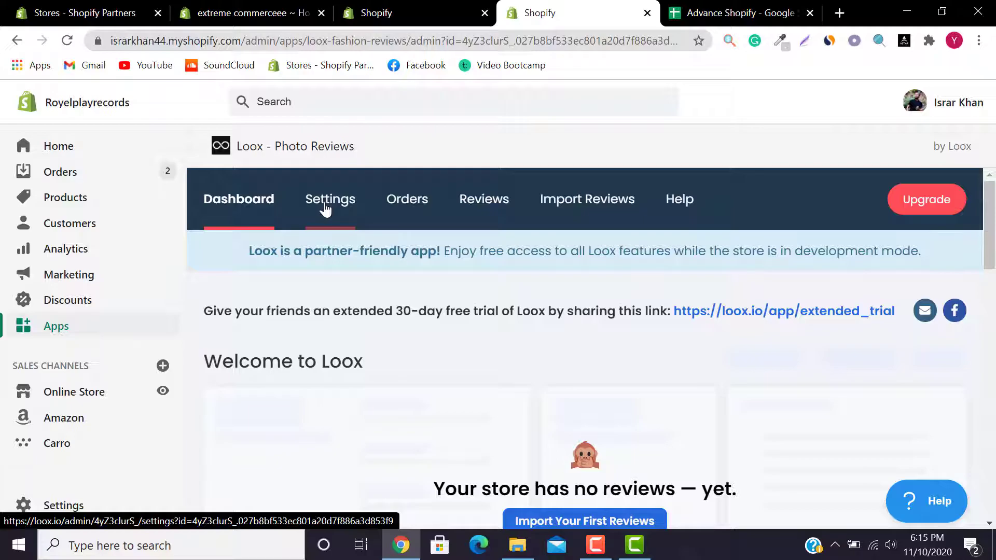
pyautogui.moveTo(989, 245)
pyautogui.mouseDown()
pyautogui.moveTo(994, 470)
pyautogui.moveTo(995, 227)
pyautogui.mouseUp()
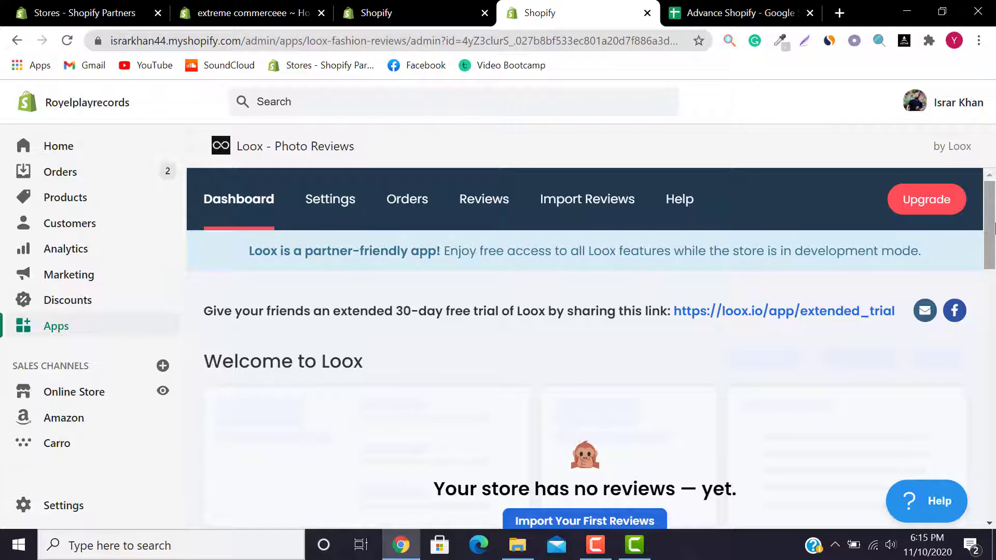
pyautogui.scroll(-10, 994, 226)
pyautogui.scroll(10, 993, 225)
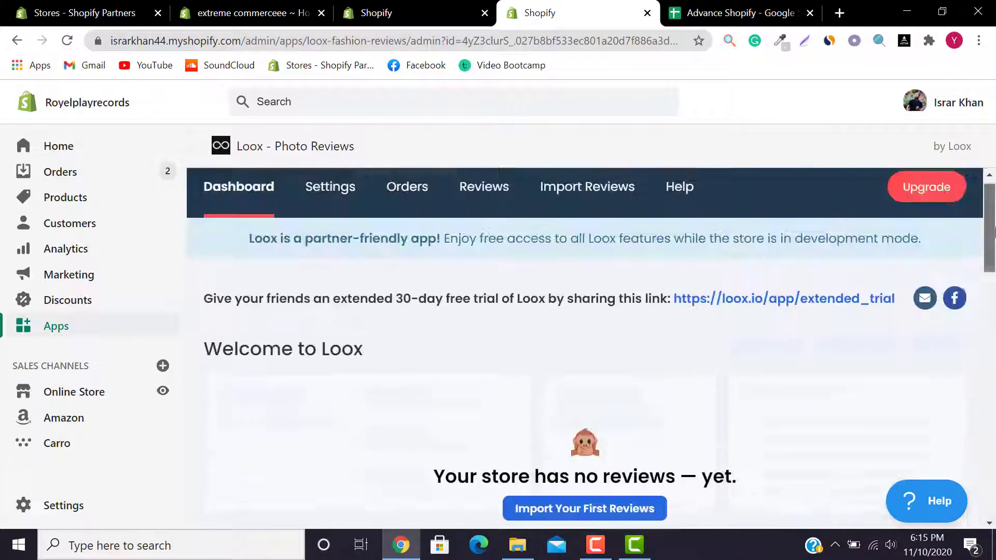
pyautogui.scroll(1, 993, 226)
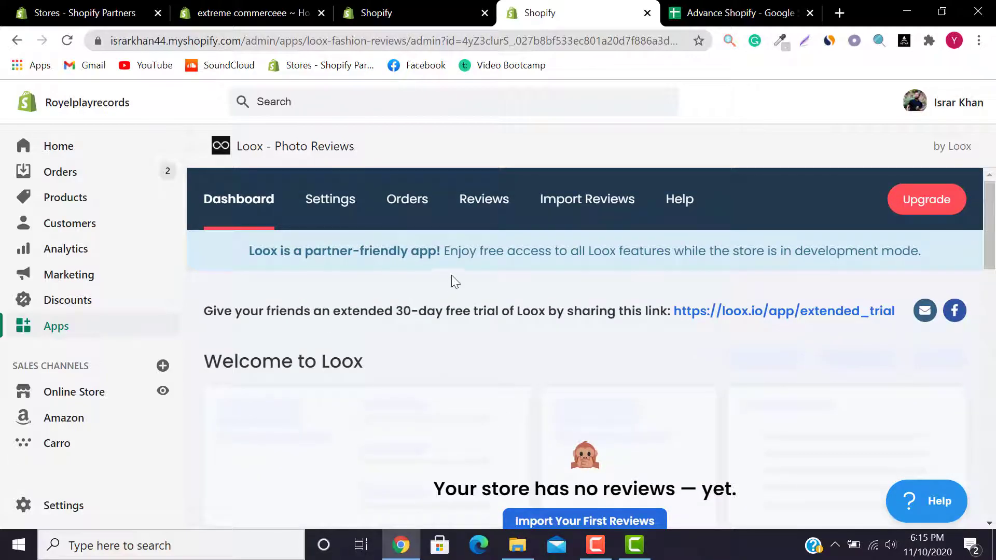
# Step: Open Loox Settings > Display reviews and scroll to the Star Rating section
pyautogui.click(340, 206)
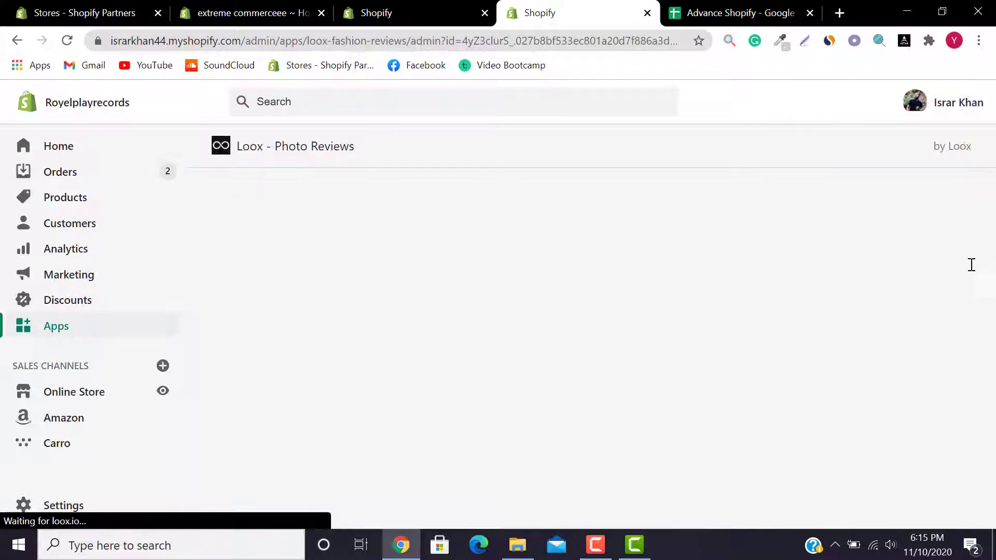
pyautogui.scroll(-5, 994, 229)
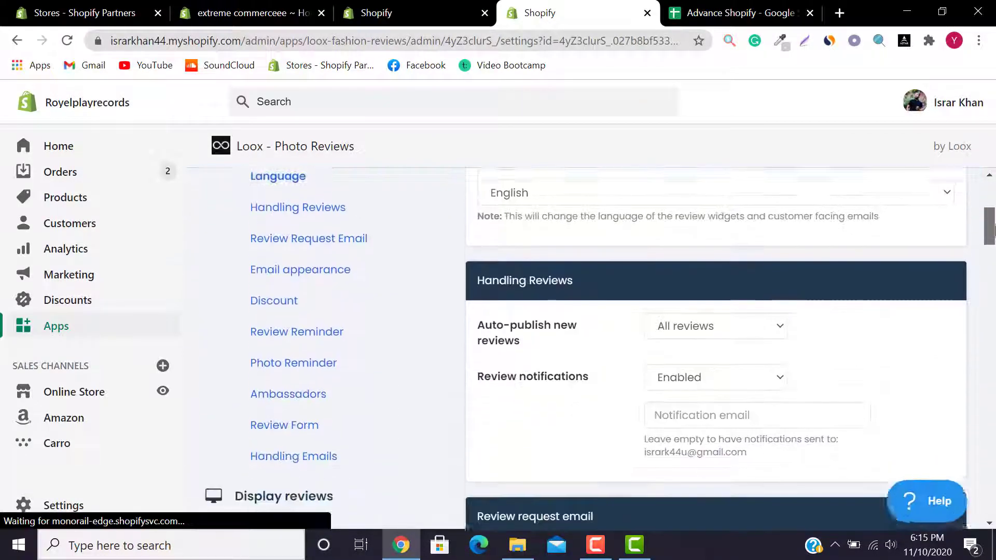
pyautogui.scroll(-3, 993, 228)
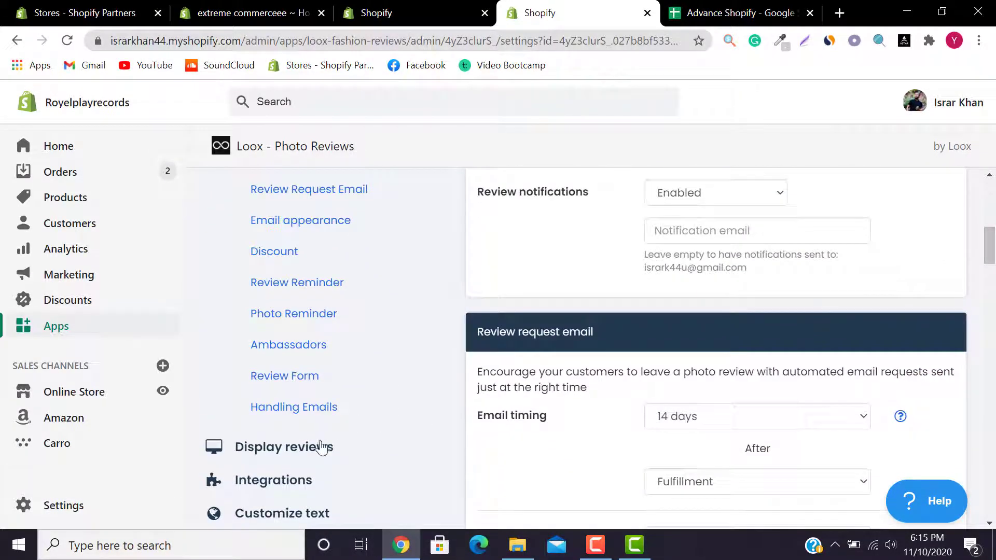
pyautogui.click(313, 450)
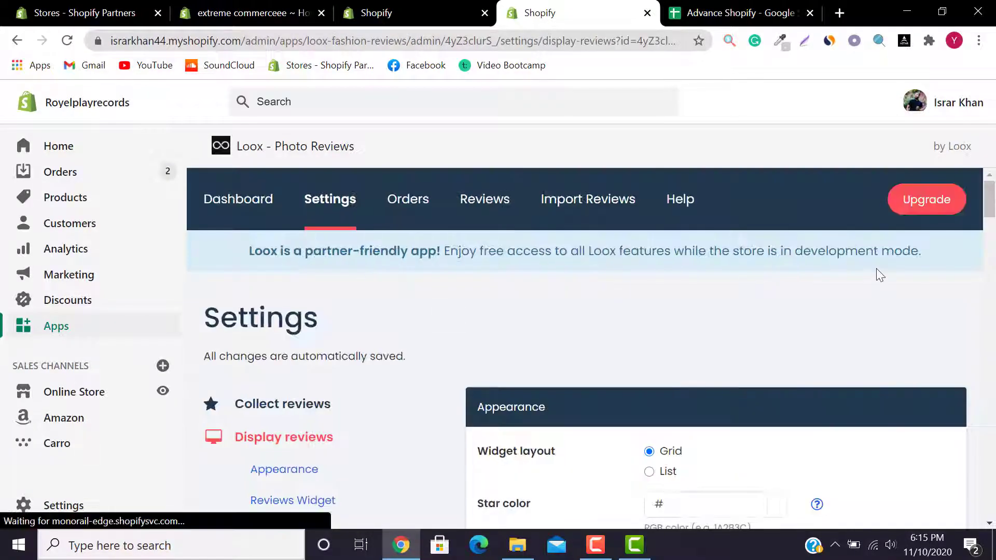
pyautogui.moveTo(994, 207); pyautogui.dragTo(995, 375)
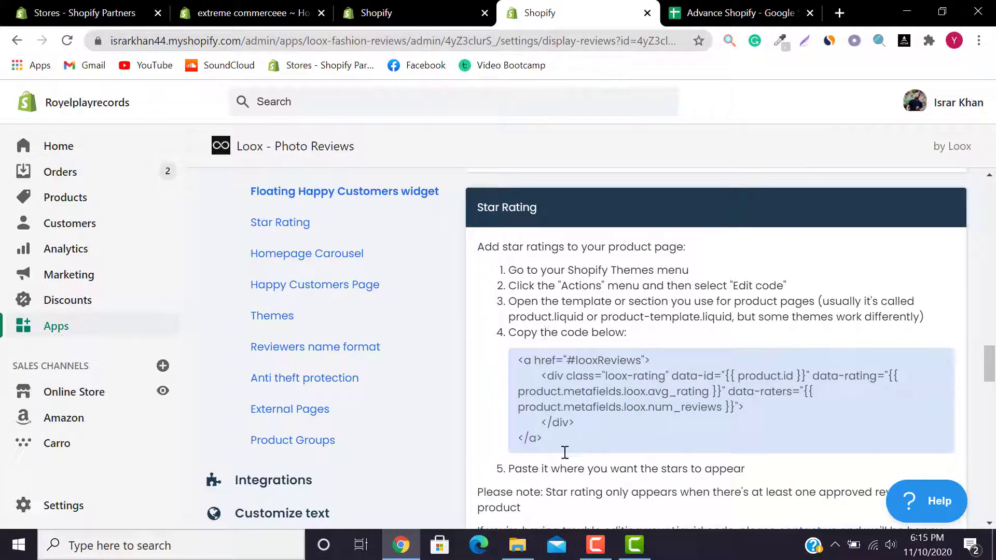
# Step: Select the star rating code snippet and open Online Store themes in a new tab
pyautogui.moveTo(550, 449); pyautogui.dragTo(513, 359)
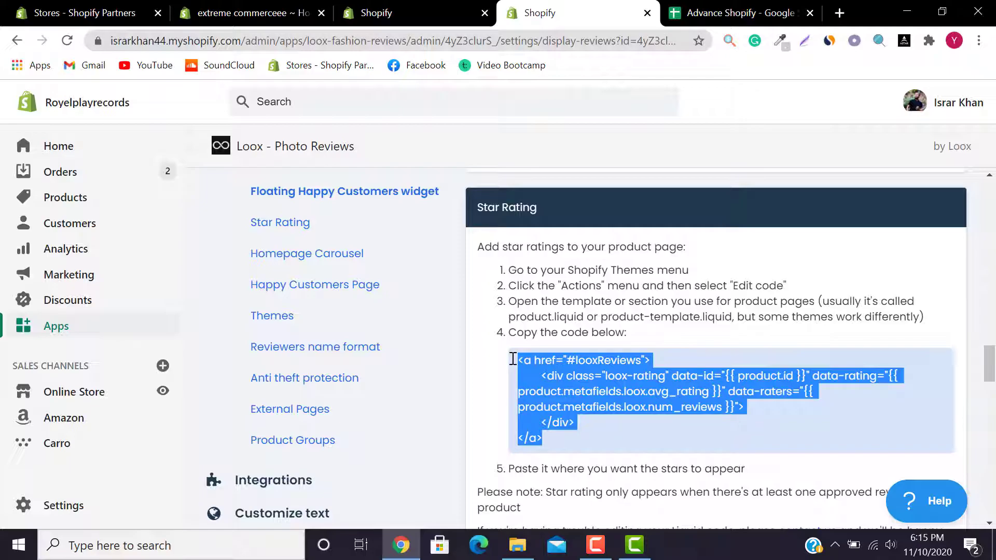
pyautogui.click(502, 284)
pyautogui.moveTo(508, 269); pyautogui.dragTo(680, 284)
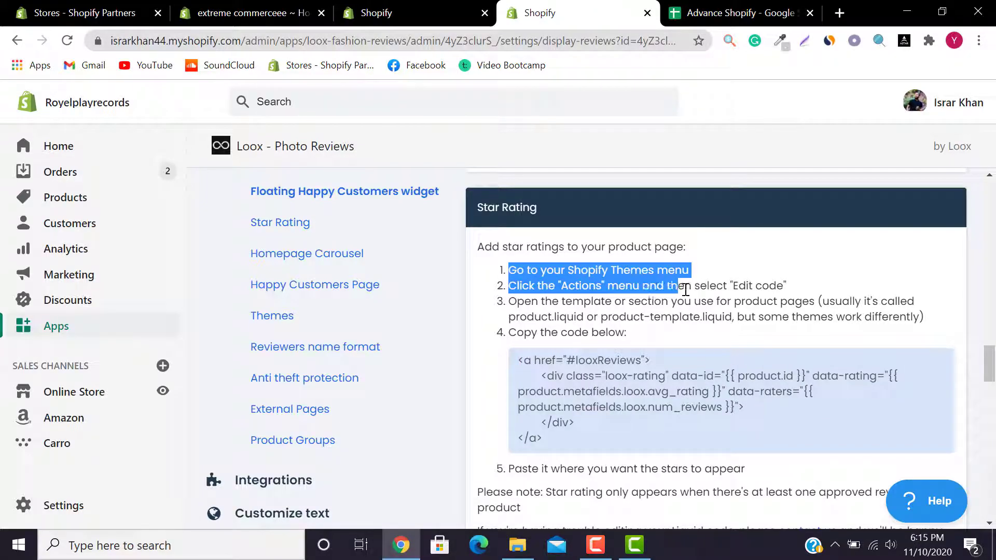
pyautogui.click(565, 271)
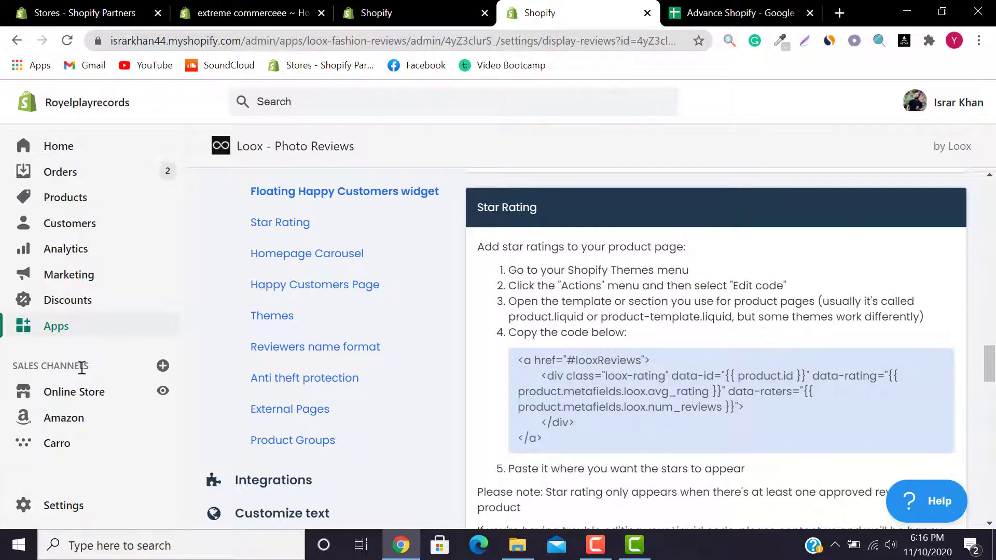
pyautogui.rightClick(71, 401)
pyautogui.click(129, 222)
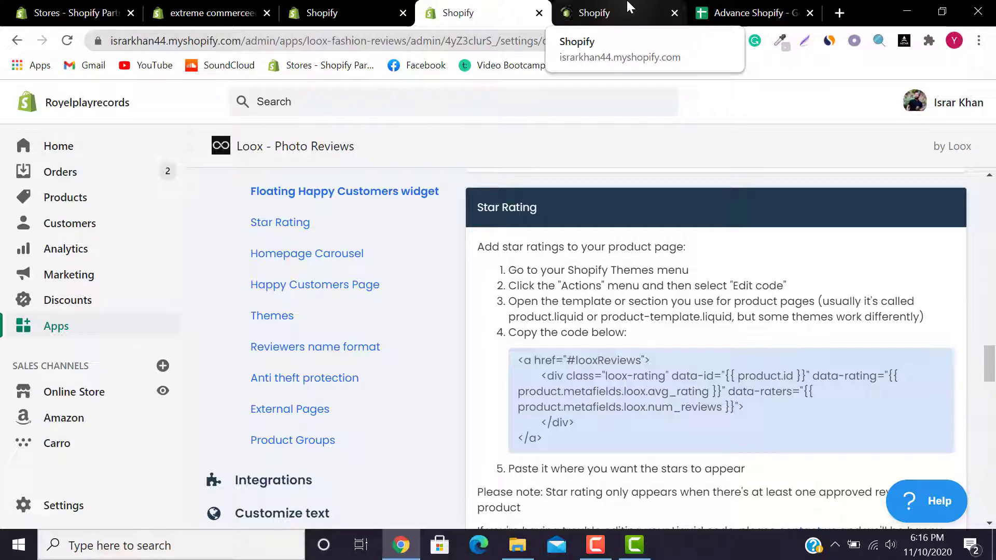
# Step: Duplicate the live Turbo theme as a backup copy
pyautogui.click(630, 7)
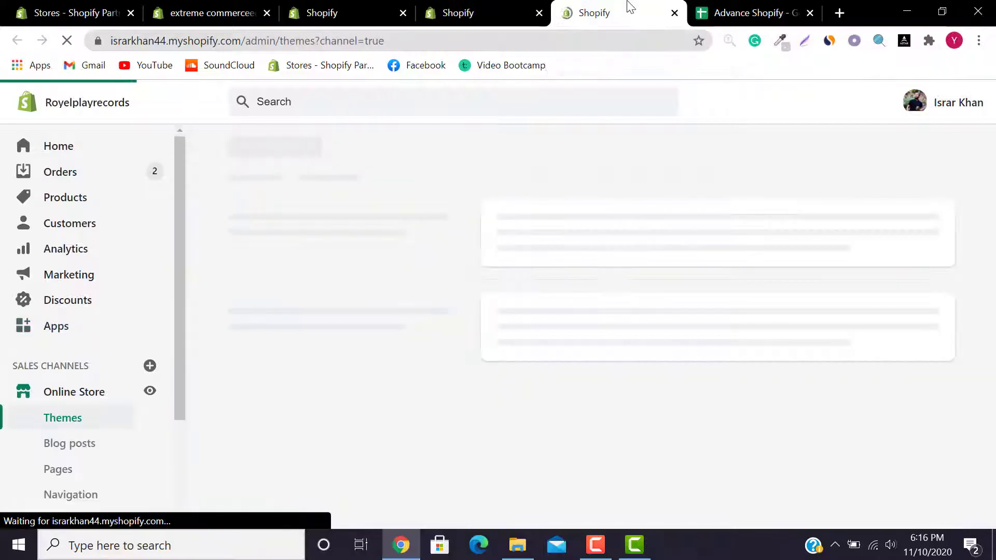
pyautogui.moveTo(182, 265); pyautogui.dragTo(165, 389)
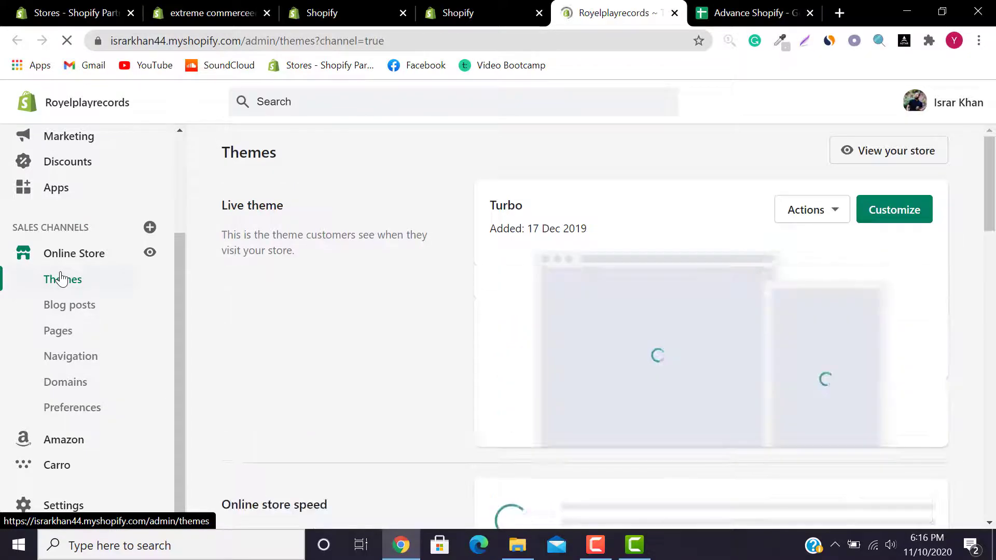
pyautogui.click(803, 218)
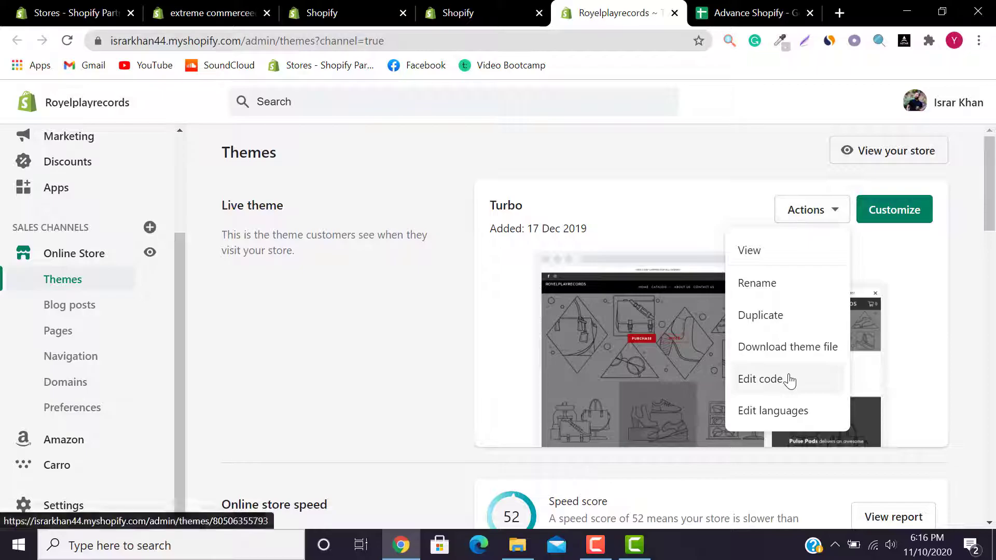
pyautogui.moveTo(991, 213); pyautogui.dragTo(991, 267)
pyautogui.scroll(5, 992, 267)
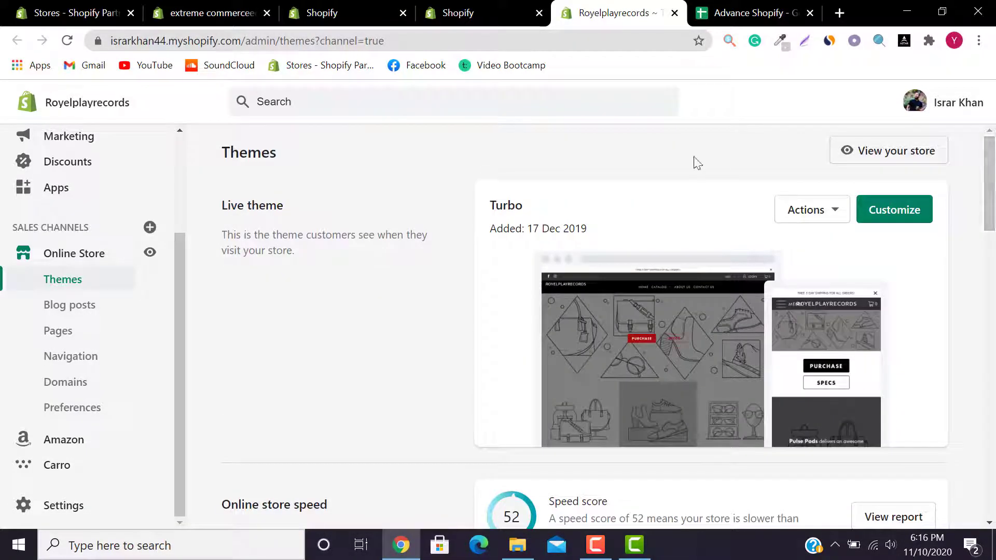
pyautogui.click(820, 211)
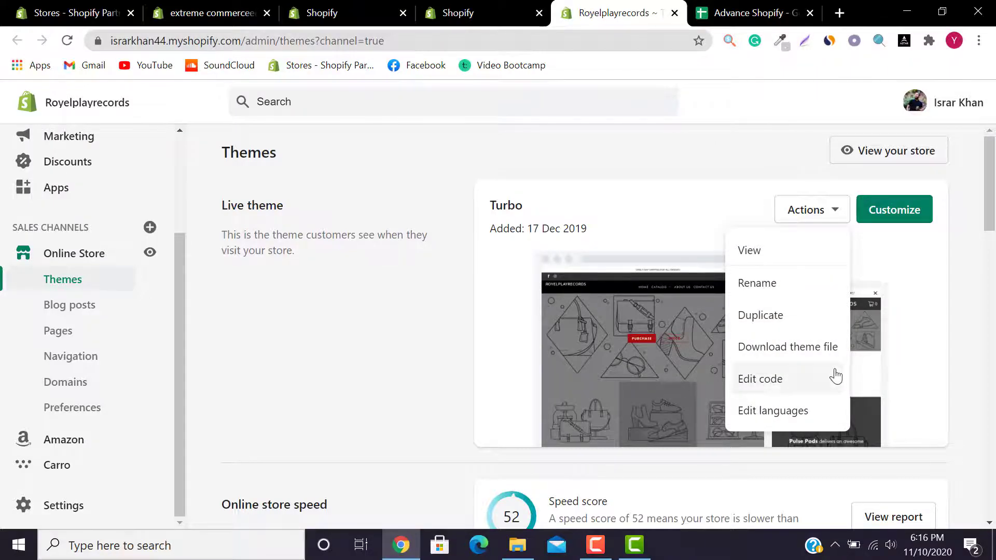
pyautogui.click(789, 204)
pyautogui.click(794, 208)
pyautogui.click(791, 315)
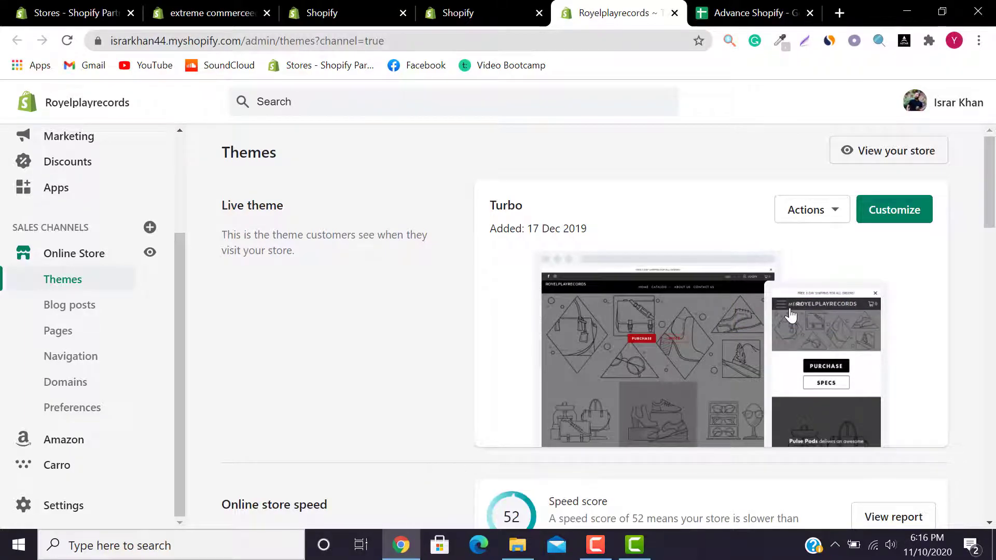
# Step: Check that Copy of Turbo appears in the theme library, then bring up Turbo's actions again
pyautogui.scroll(-1, 995, 199)
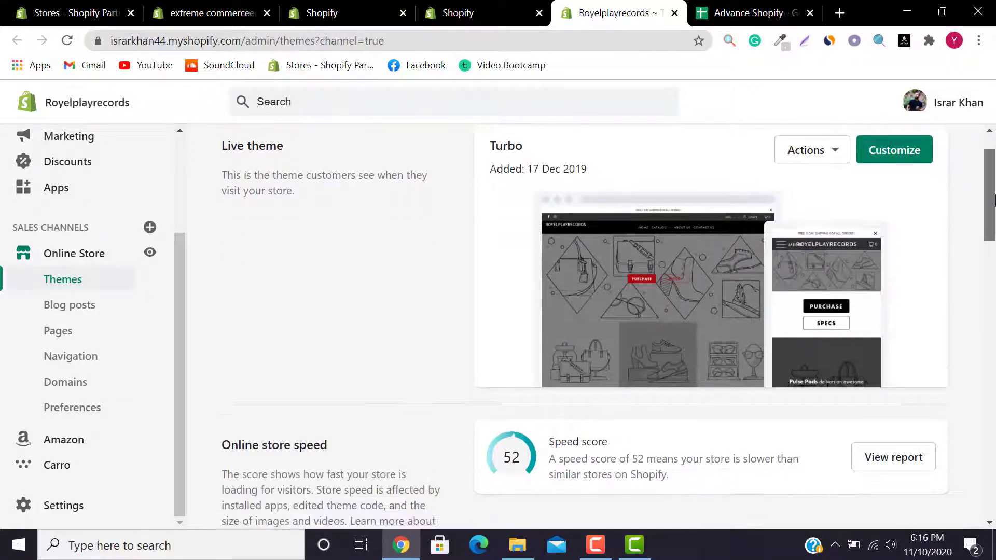
pyautogui.scroll(-4, 995, 199)
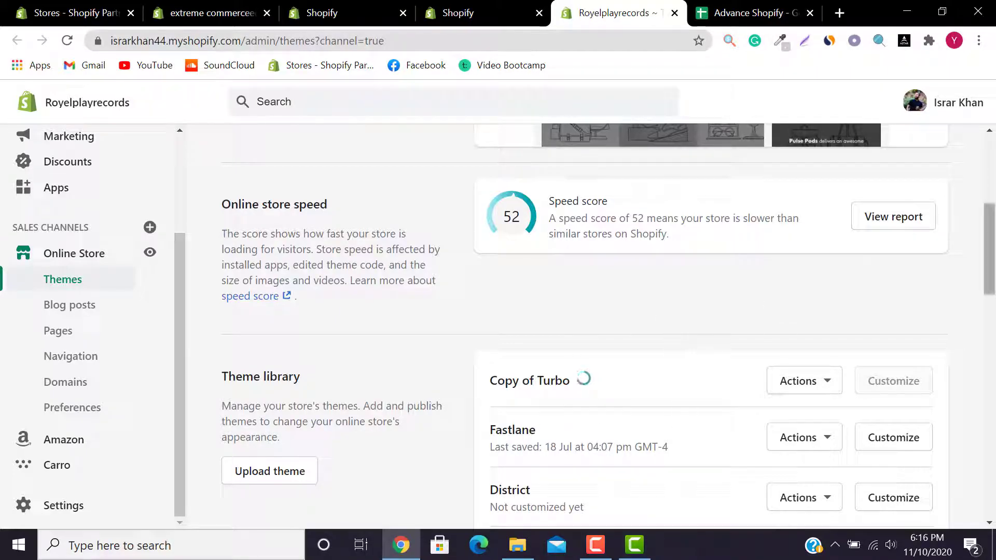
pyautogui.scroll(-3, 992, 254)
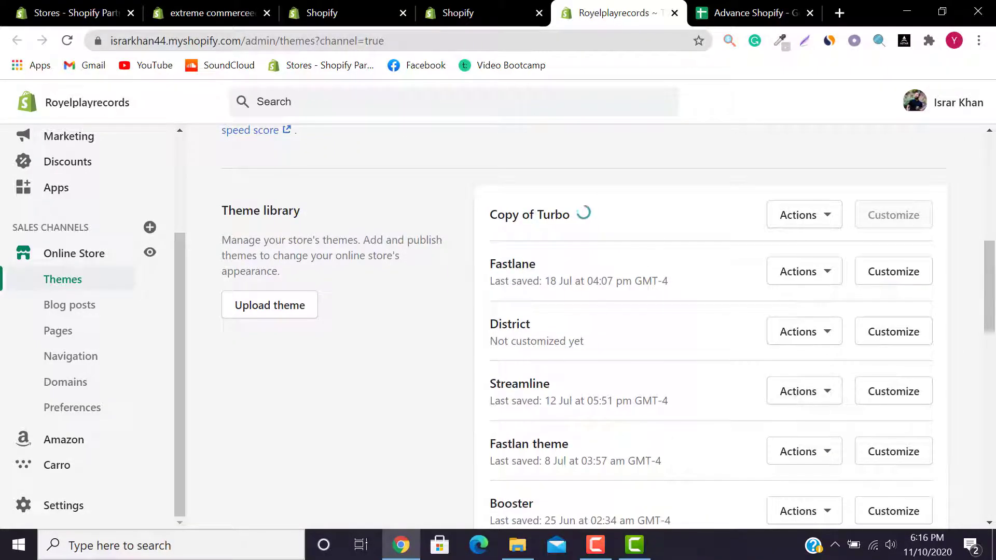
pyautogui.scroll(8, 992, 254)
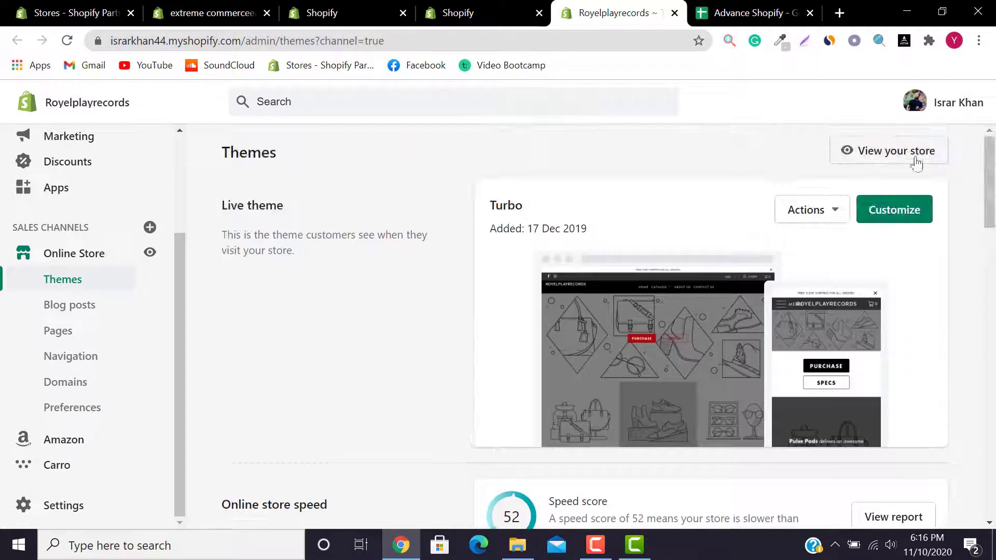
pyautogui.click(813, 211)
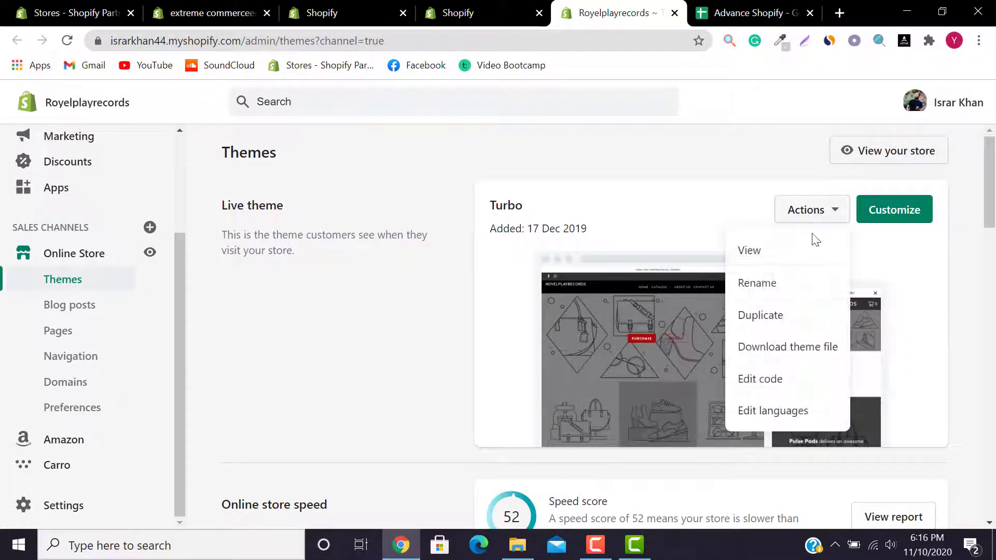
# Step: Launch Turbo's code editor, then reread the Loox steps, highlighting 'Themes menu', 'Actions' and 'Edit code'
pyautogui.click(790, 381)
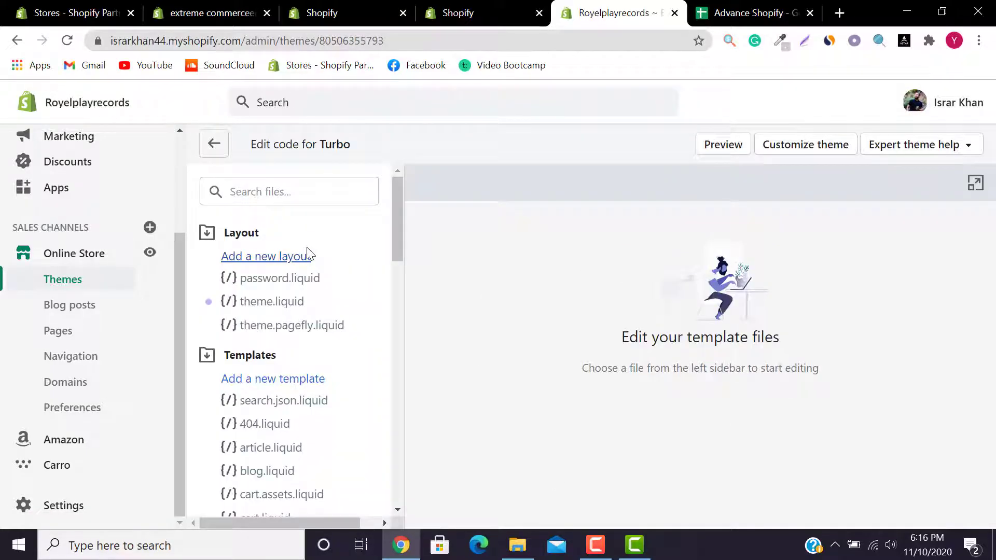
pyautogui.click(469, 12)
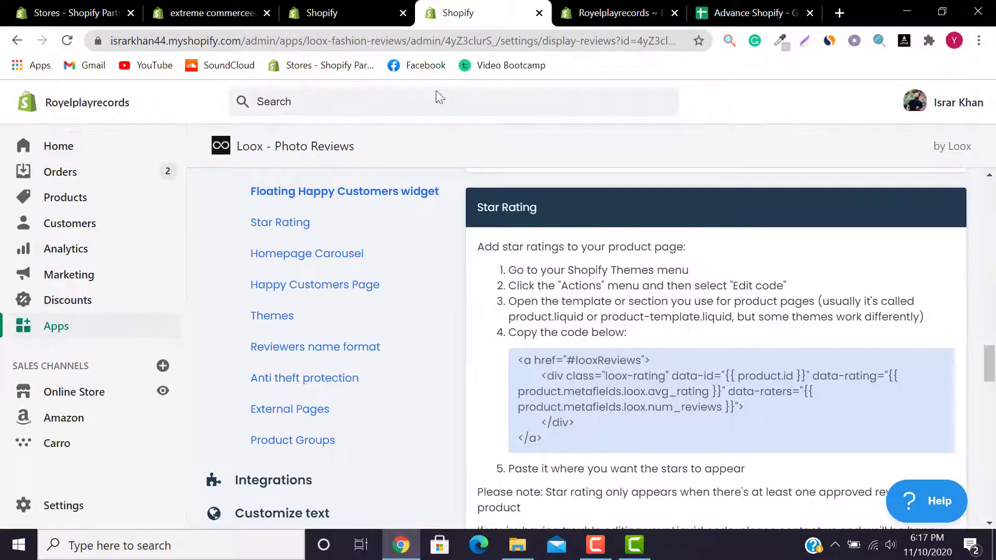
pyautogui.moveTo(611, 270); pyautogui.dragTo(700, 271)
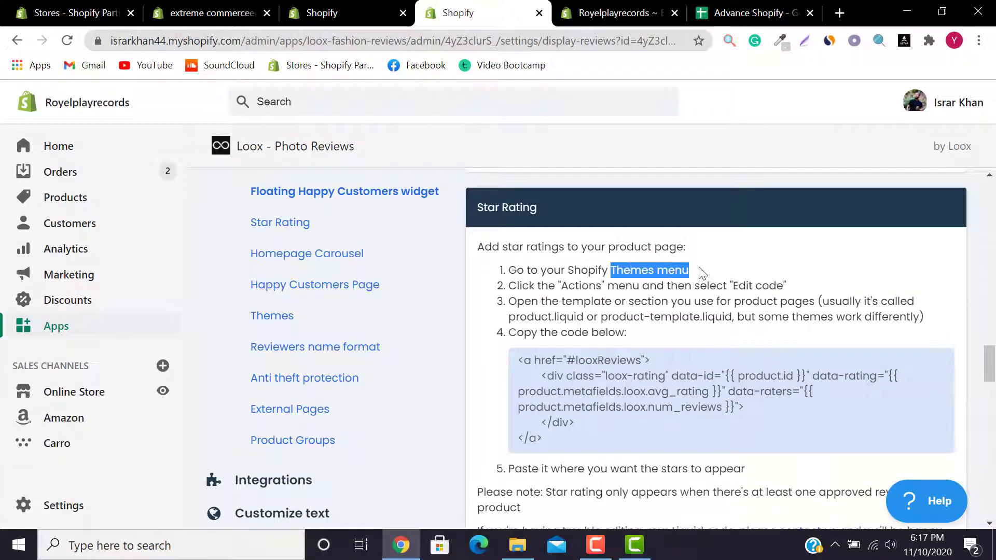
pyautogui.moveTo(569, 285); pyautogui.dragTo(597, 286)
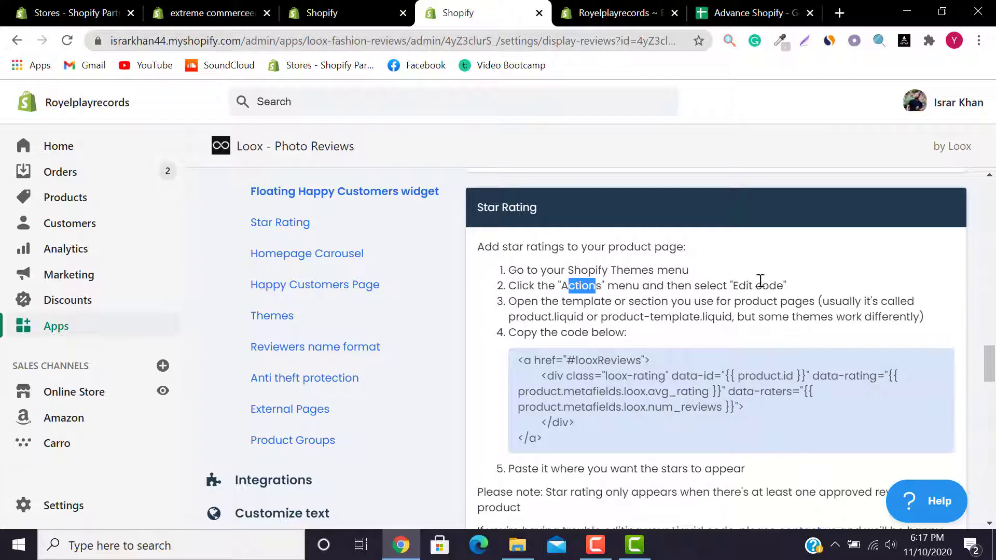
pyautogui.moveTo(733, 285); pyautogui.dragTo(788, 286)
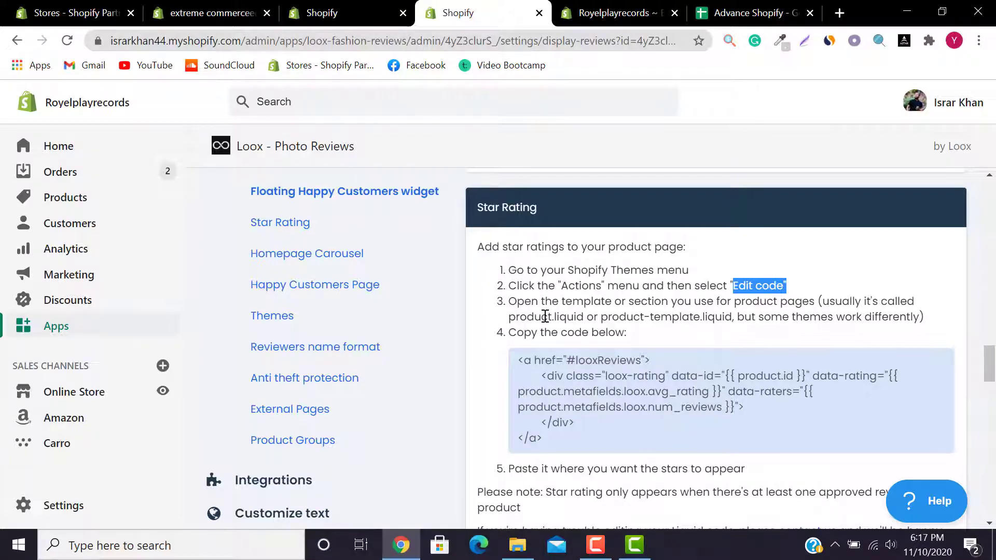
# Step: Filter the Turbo theme files for 'produc' and open sections/product-template.liquid
pyautogui.hotkey('ctrl', 'Tab')
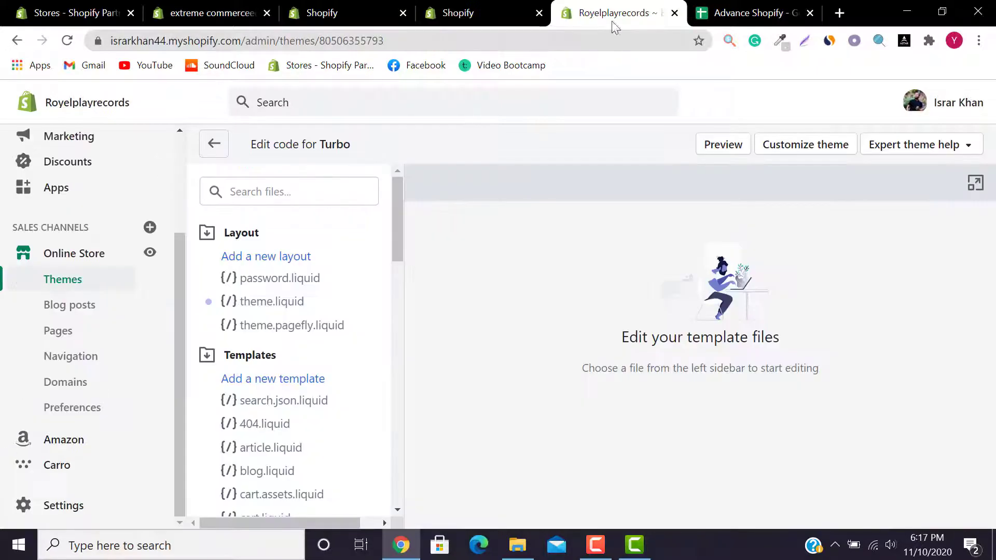
pyautogui.click(281, 190)
pyautogui.write('p')
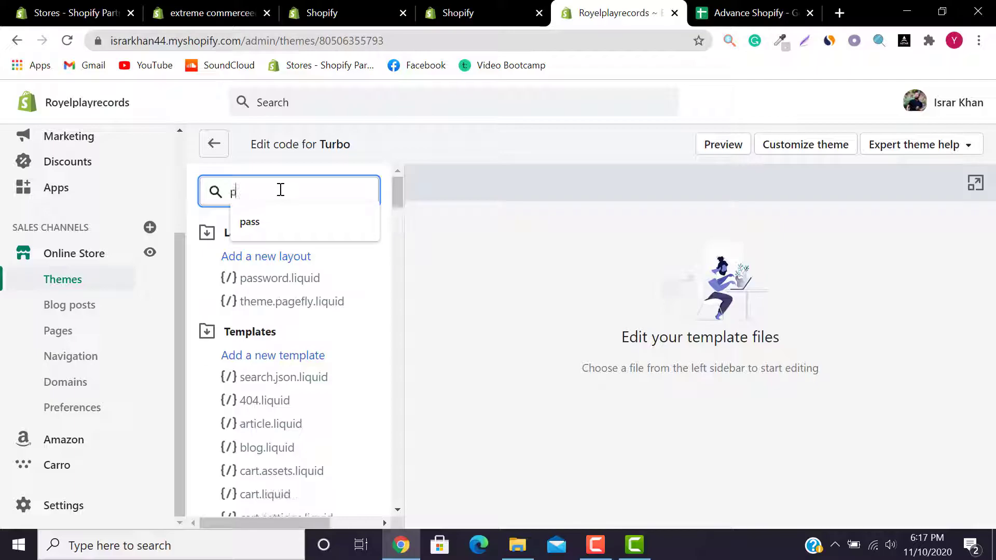
pyautogui.write('roduc')
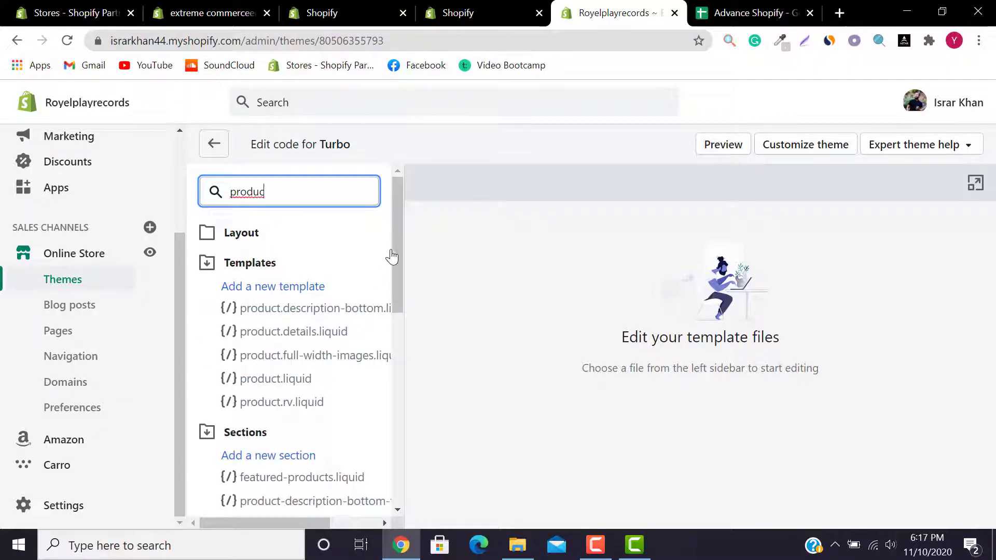
pyautogui.click(410, 256)
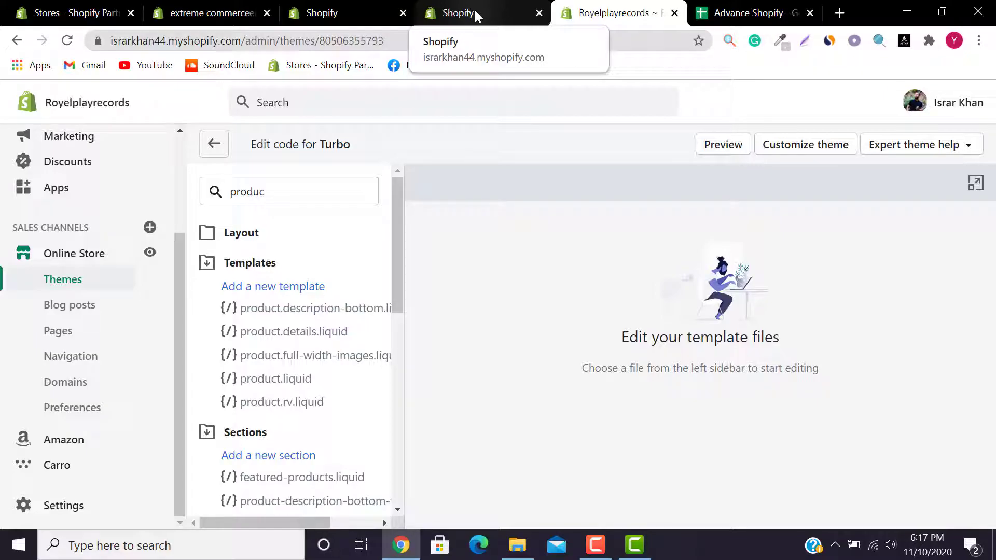
pyautogui.moveTo(401, 232); pyautogui.dragTo(401, 306)
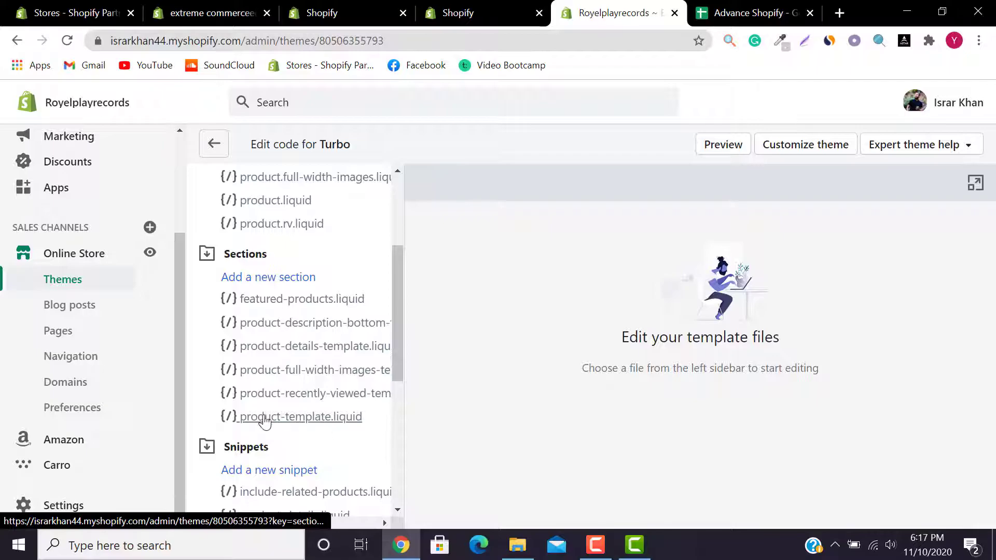
pyautogui.click(355, 418)
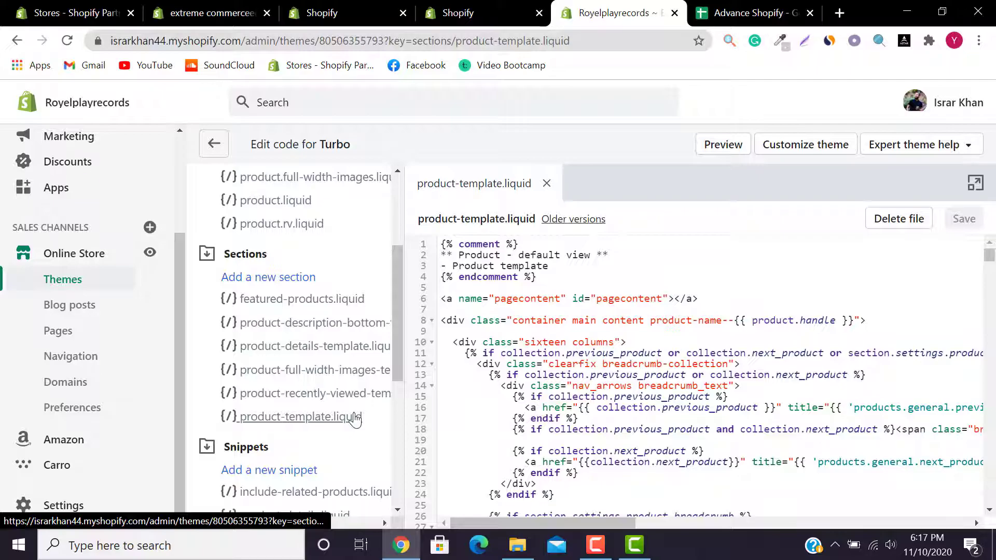
# Step: Scroll through product-template.liquid and clear the 'loox' in-file search term
pyautogui.moveTo(990, 269); pyautogui.dragTo(954, 188)
pyautogui.moveTo(990, 257); pyautogui.dragTo(990, 362)
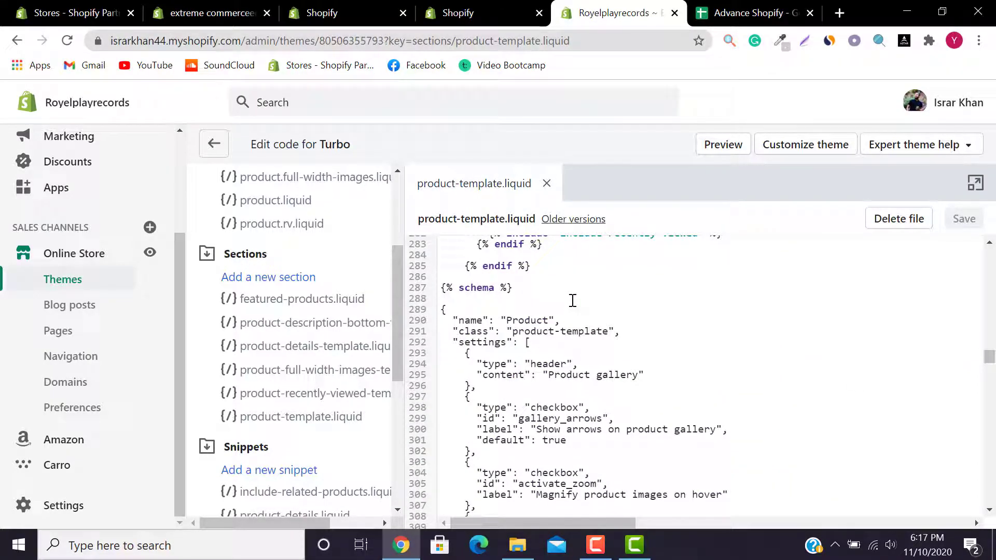
pyautogui.hotkey('ctrl', 'f')
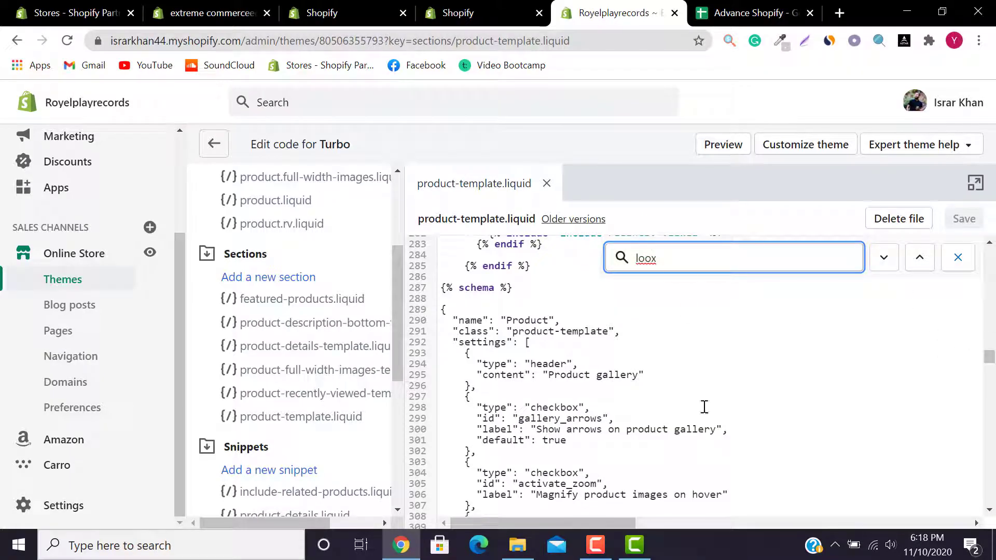
pyautogui.moveTo(663, 258); pyautogui.dragTo(594, 259)
pyautogui.press('BackSpace')
# Step: Recheck the Loox instructions, view templates/product.liquid, and return to product-template.liquid
pyautogui.click(446, 12)
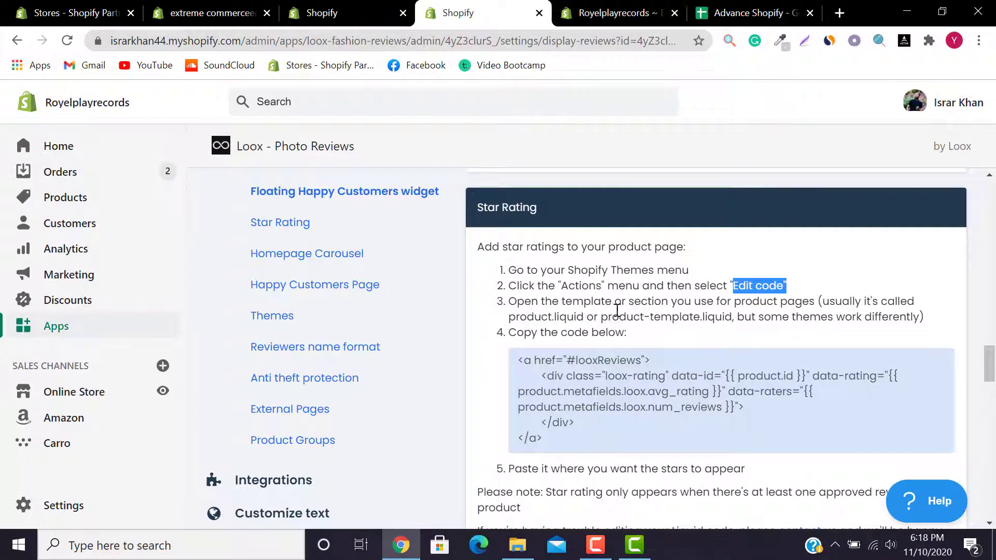
pyautogui.click(639, 2)
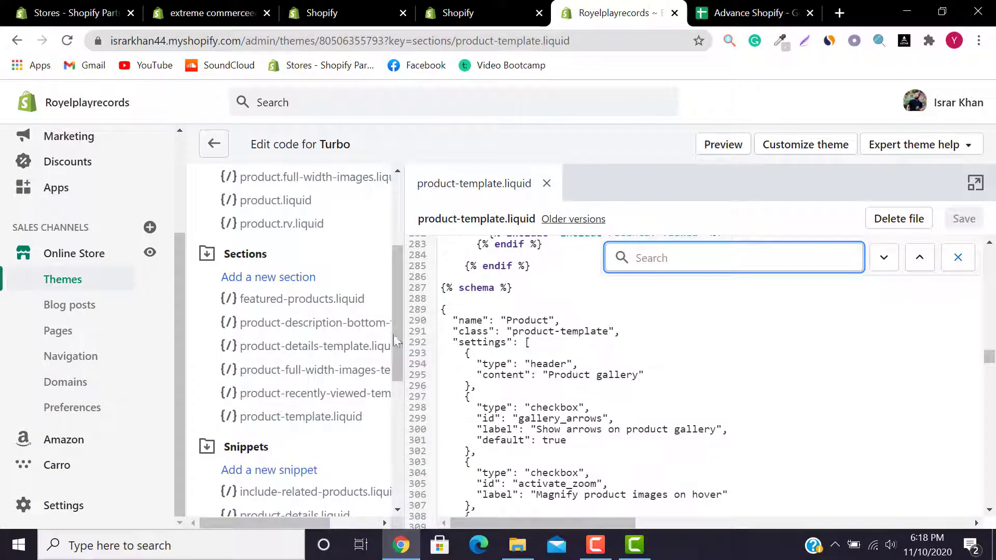
pyautogui.moveTo(396, 311); pyautogui.dragTo(396, 259)
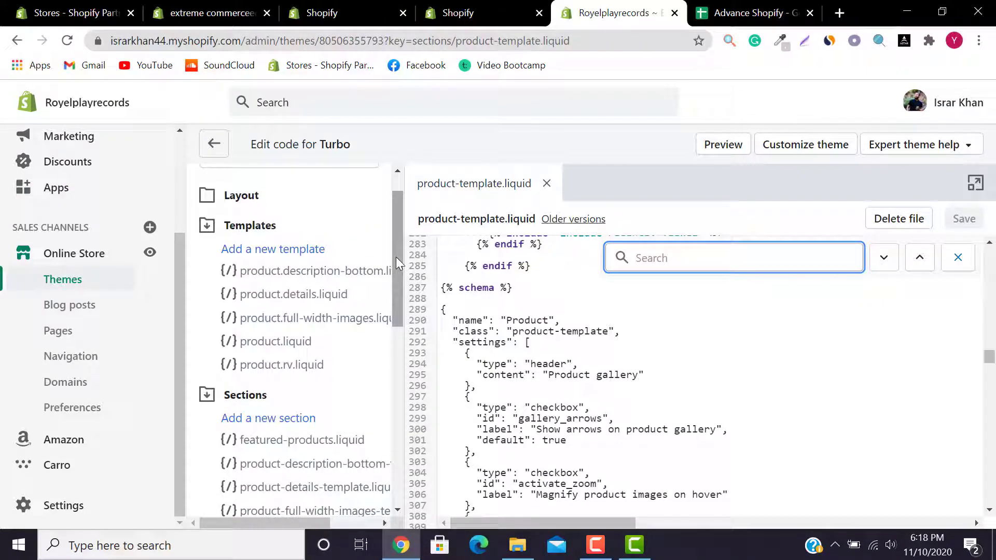
pyautogui.click(275, 343)
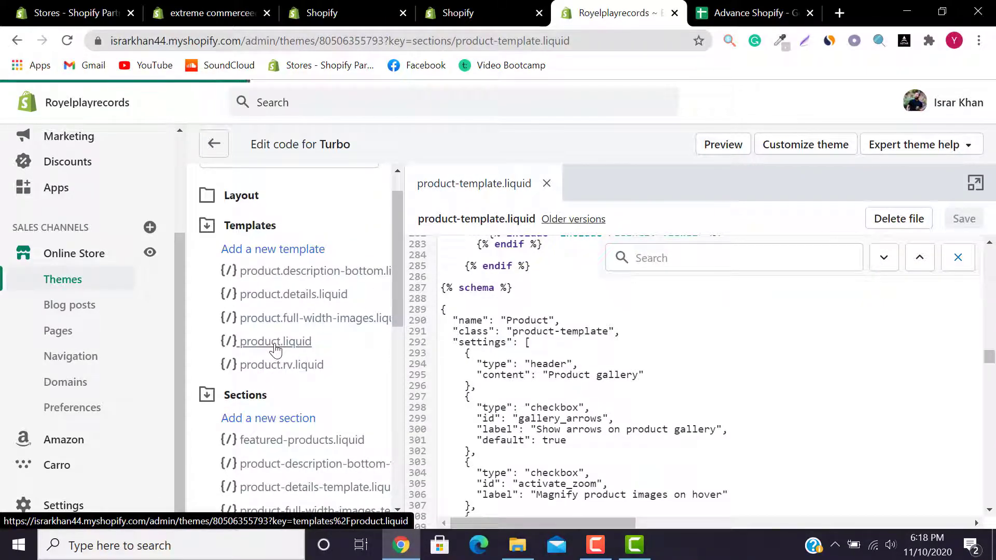
pyautogui.click(456, 183)
# Step: Paste the Loox star rating code on a new line after line 285's {% endif %} and save
pyautogui.click(542, 285)
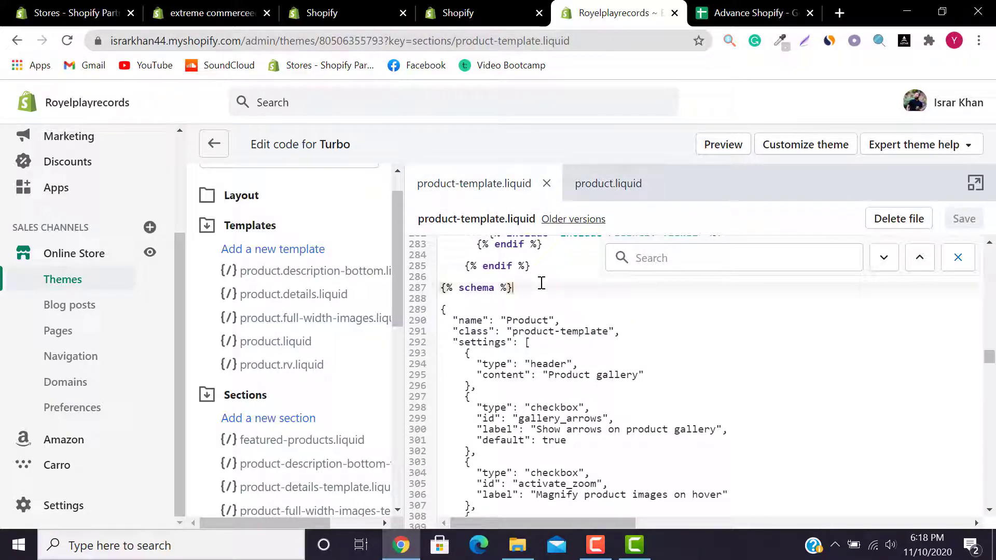
pyautogui.click(561, 266)
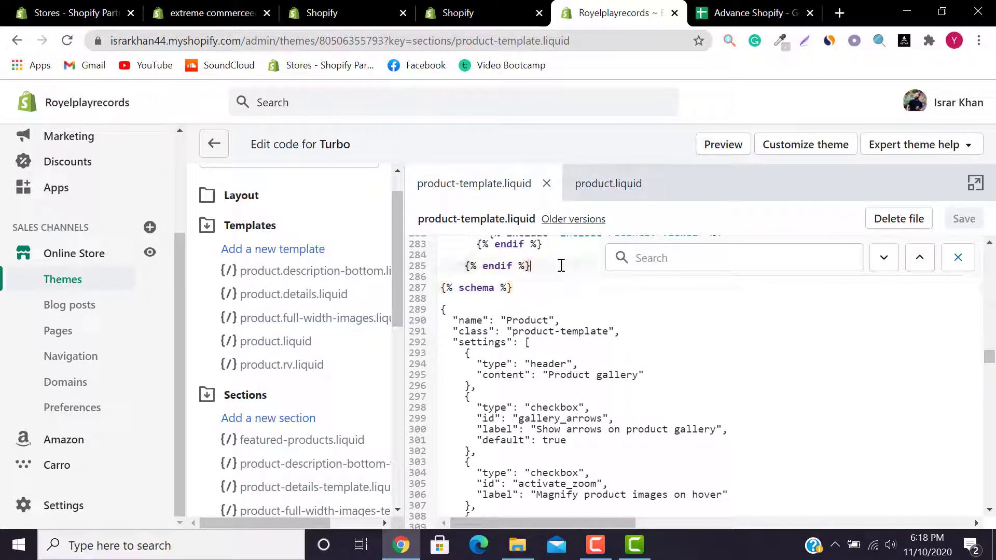
pyautogui.press('Return')
pyautogui.hotkey('ctrl', 'v')
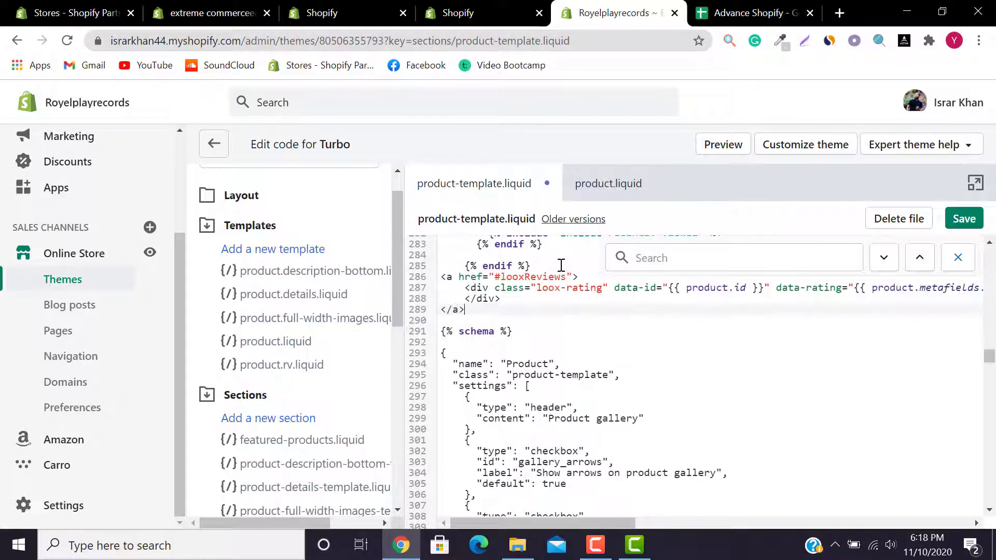
pyautogui.click(974, 220)
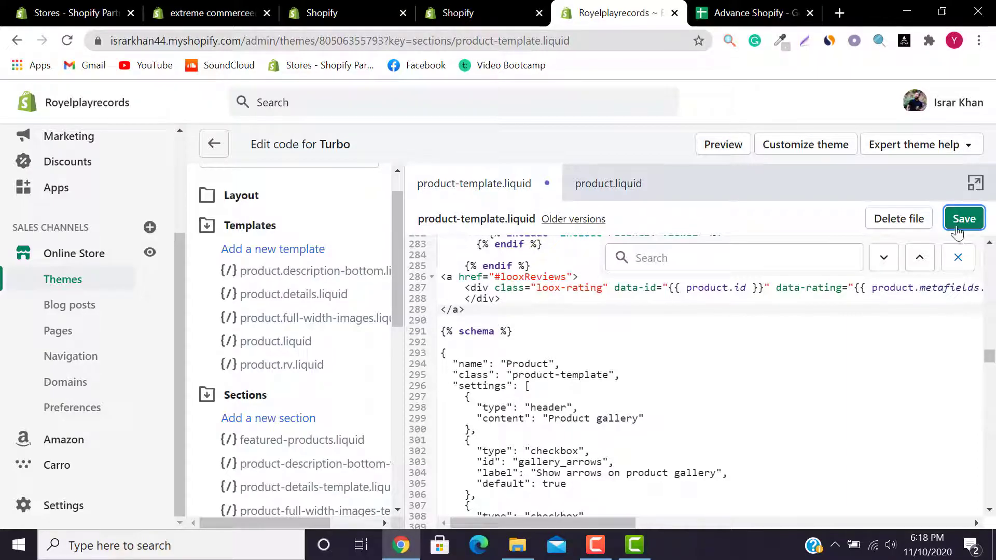
pyautogui.click(958, 222)
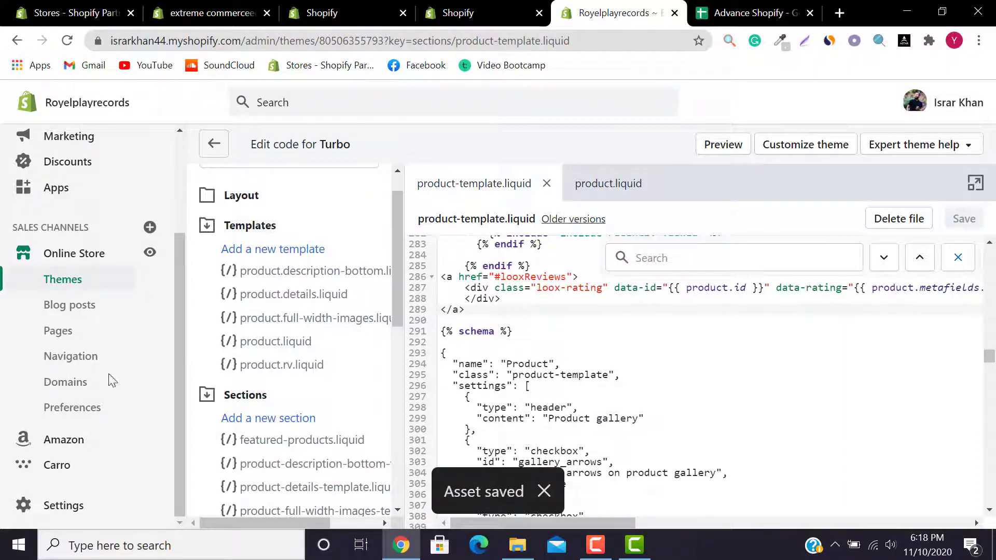
pyautogui.click(507, 6)
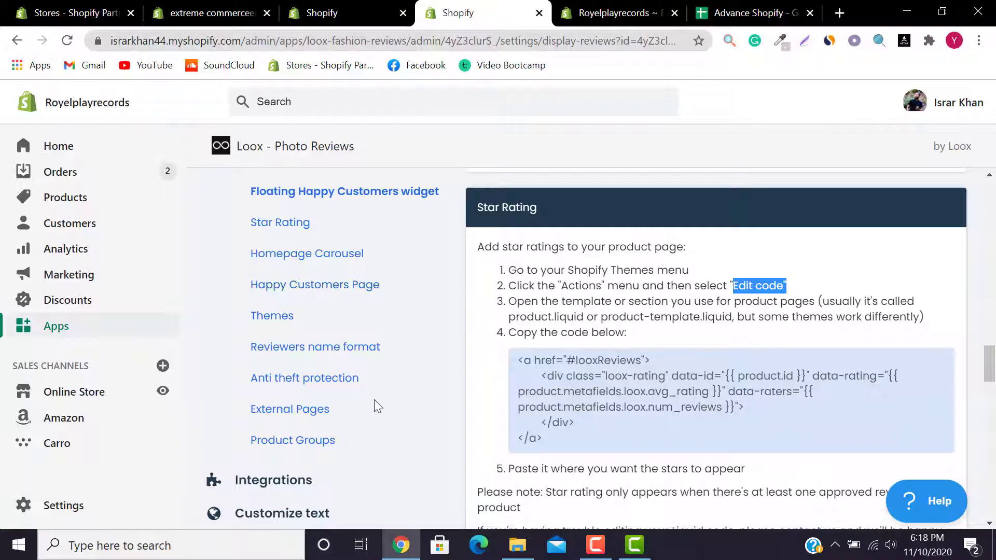
# Step: Open the Loox Import Reviews page
pyautogui.scroll(-15, 994, 358)
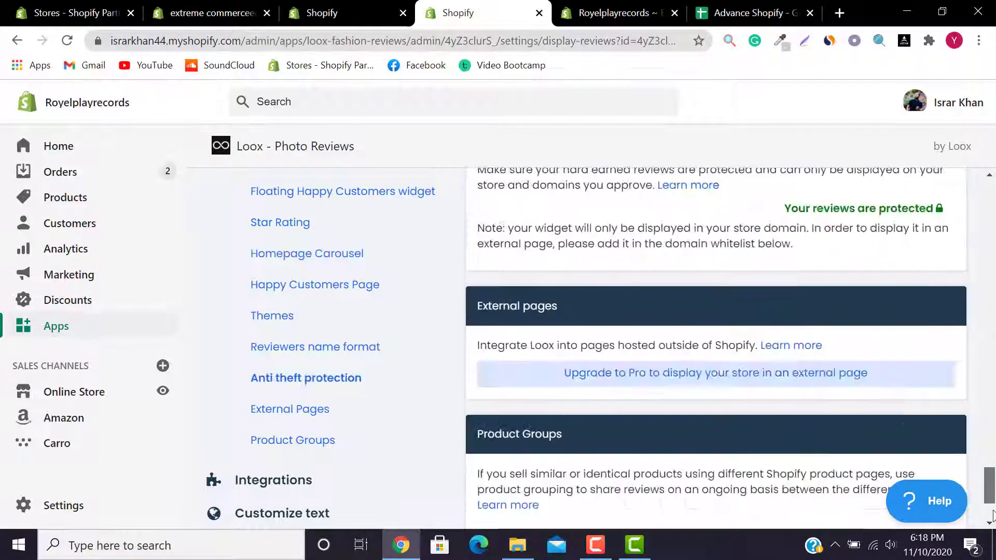
pyautogui.moveTo(995, 440); pyautogui.dragTo(994, 182)
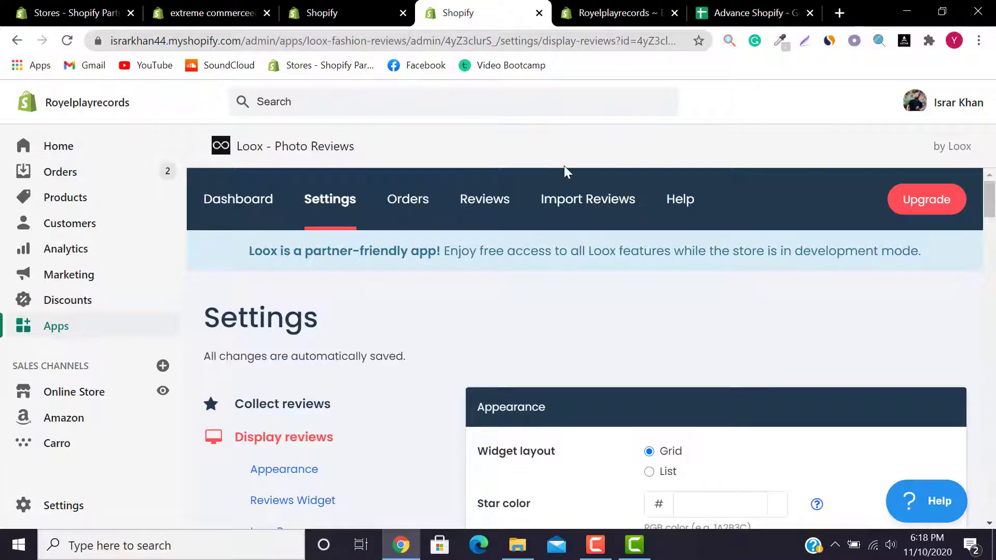
pyautogui.click(582, 193)
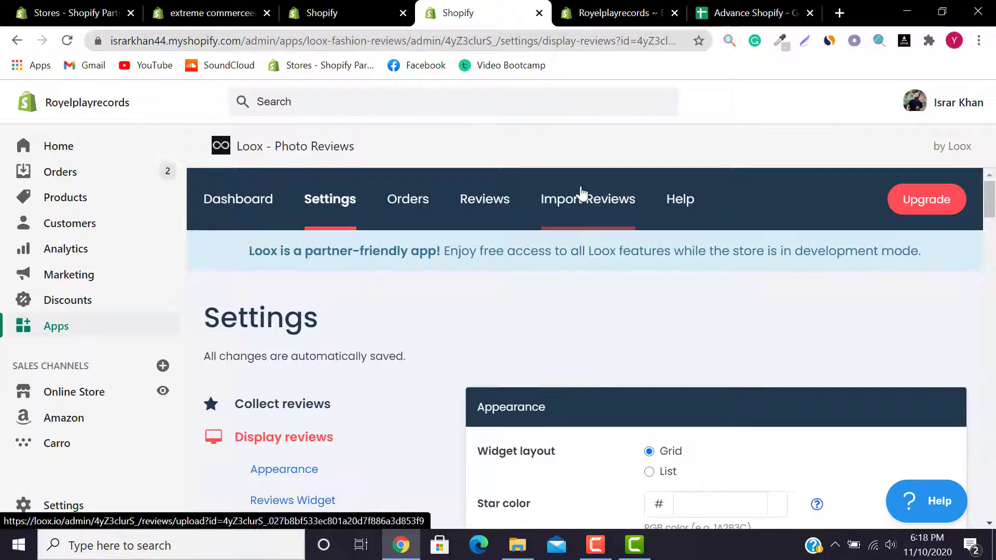
pyautogui.moveTo(994, 214); pyautogui.dragTo(995, 257)
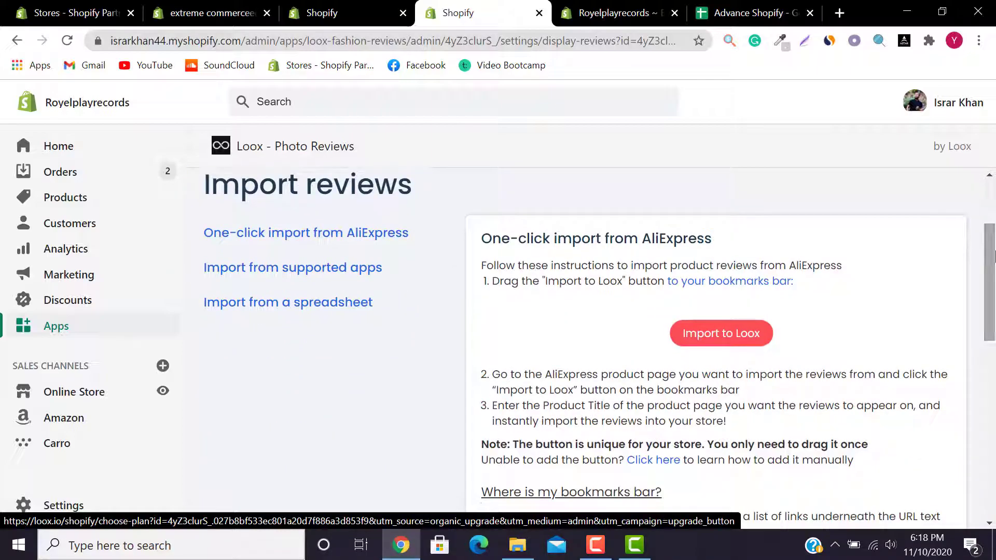
pyautogui.click(697, 337)
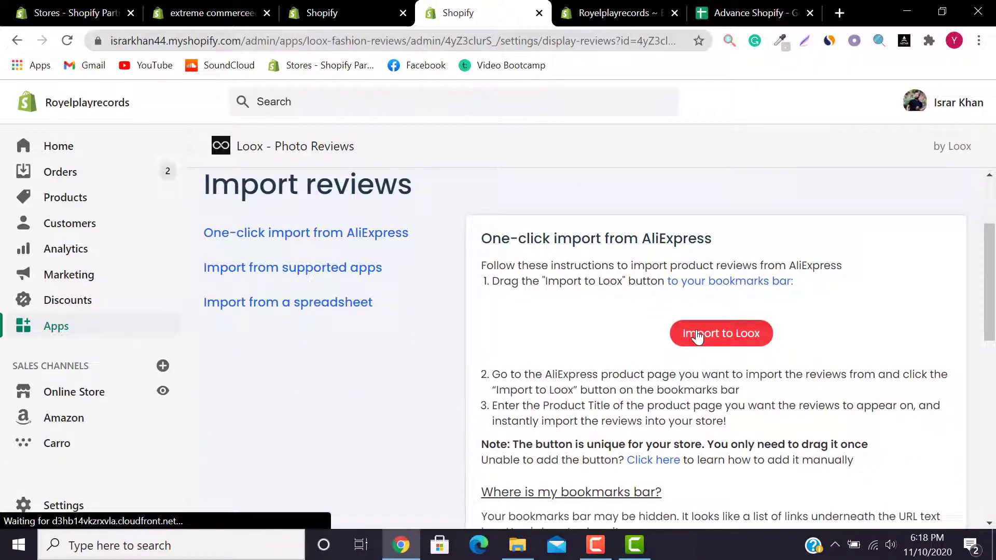
# Step: Add the Import to Loox button to the bookmarks bar, deleting the duplicate bookmark
pyautogui.moveTo(700, 334)
pyautogui.mouseDown()
pyautogui.moveTo(696, 256)
pyautogui.moveTo(663, 126)
pyautogui.moveTo(626, 77)
pyautogui.moveTo(583, 70)
pyautogui.moveTo(596, 70)
pyautogui.mouseUp()
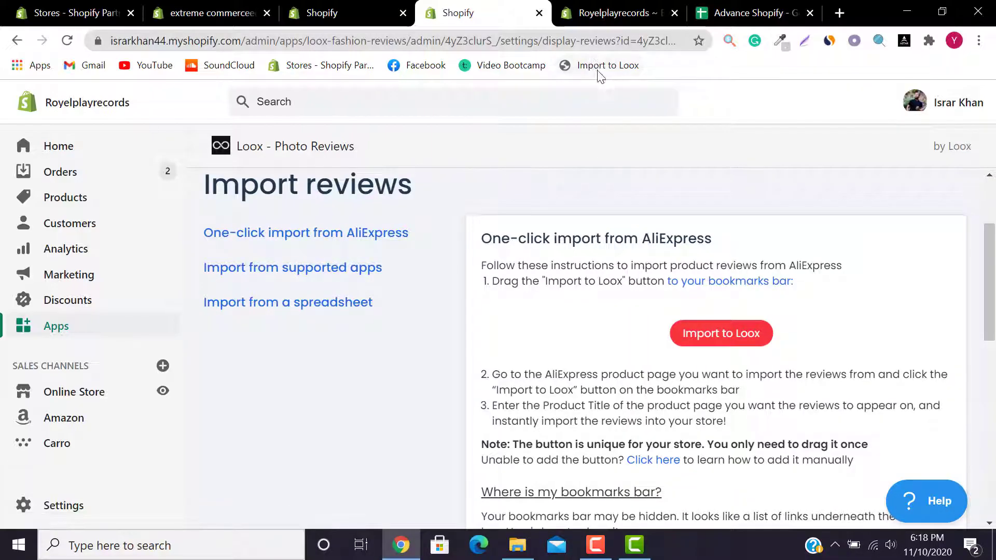
pyautogui.moveTo(722, 339); pyautogui.dragTo(675, 73)
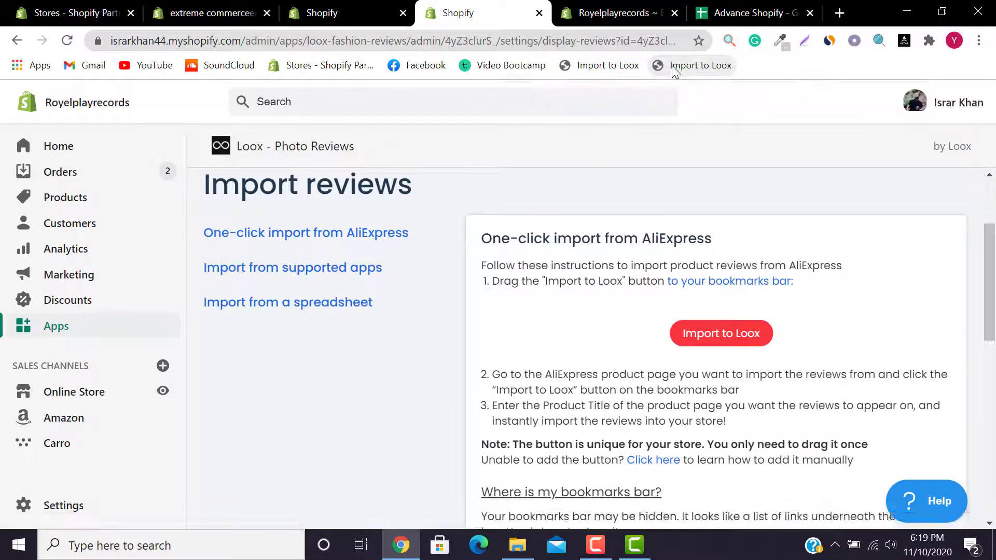
pyautogui.rightClick(675, 67)
pyautogui.click(724, 238)
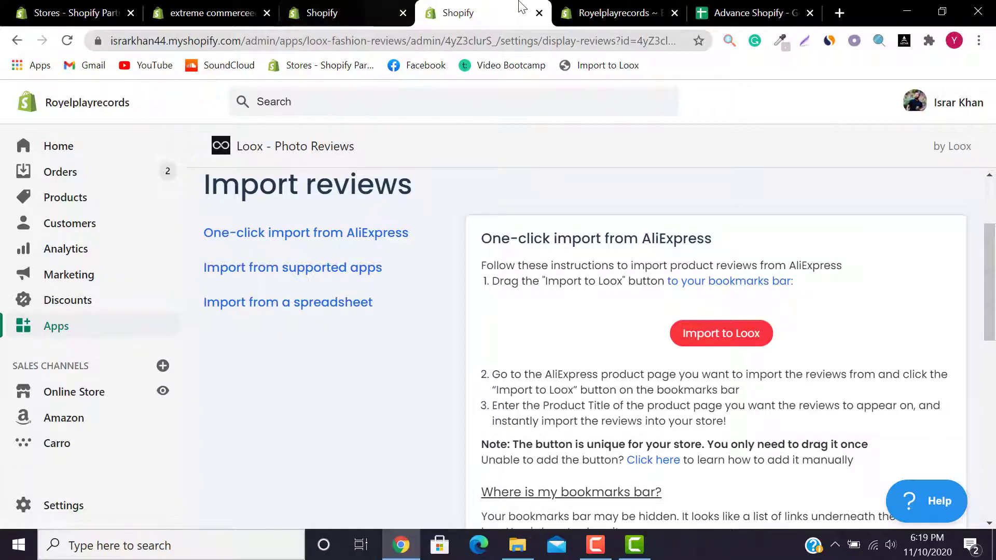
pyautogui.click(617, 12)
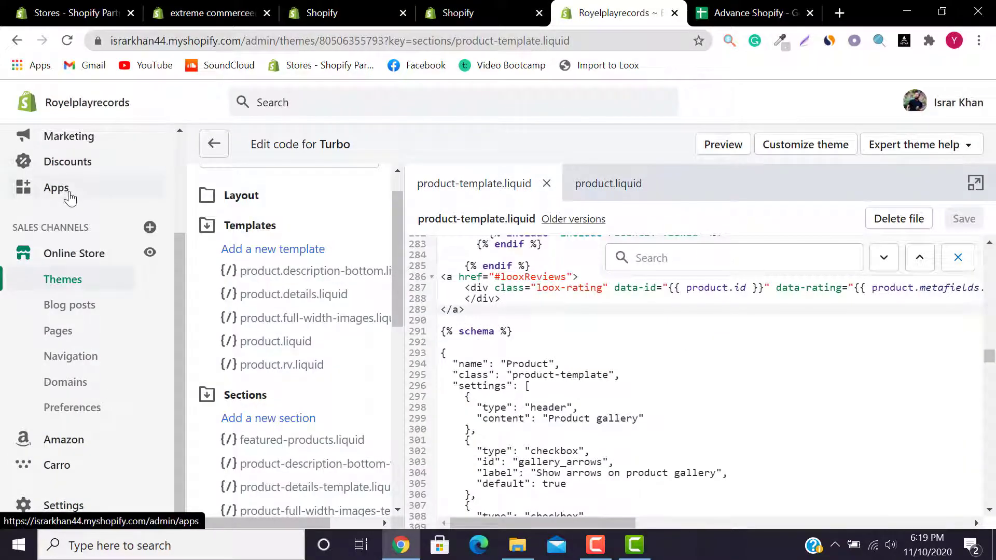
# Step: Open Oberlo from the admin's list of installed apps
pyautogui.click(65, 191)
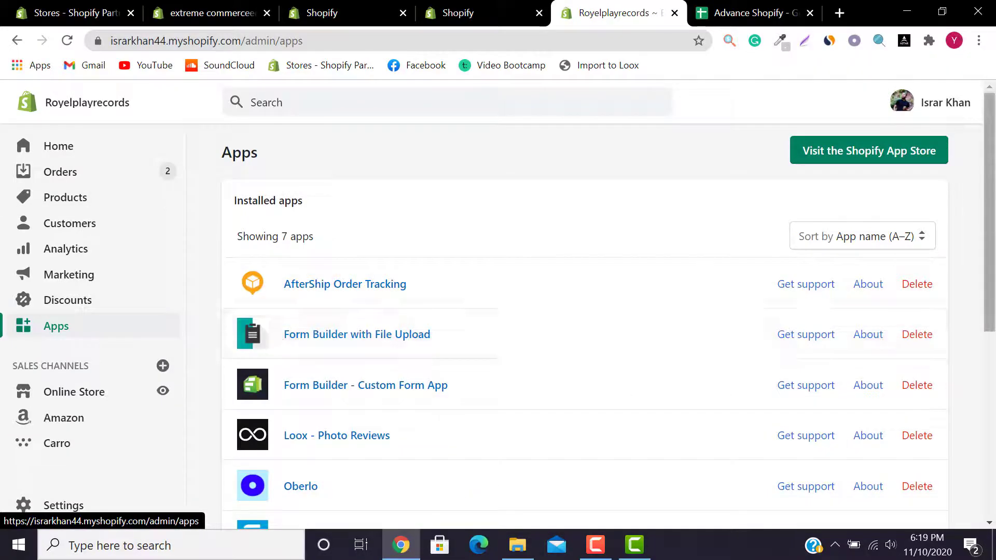
pyautogui.scroll(-3, 270, 363)
pyautogui.click(303, 353)
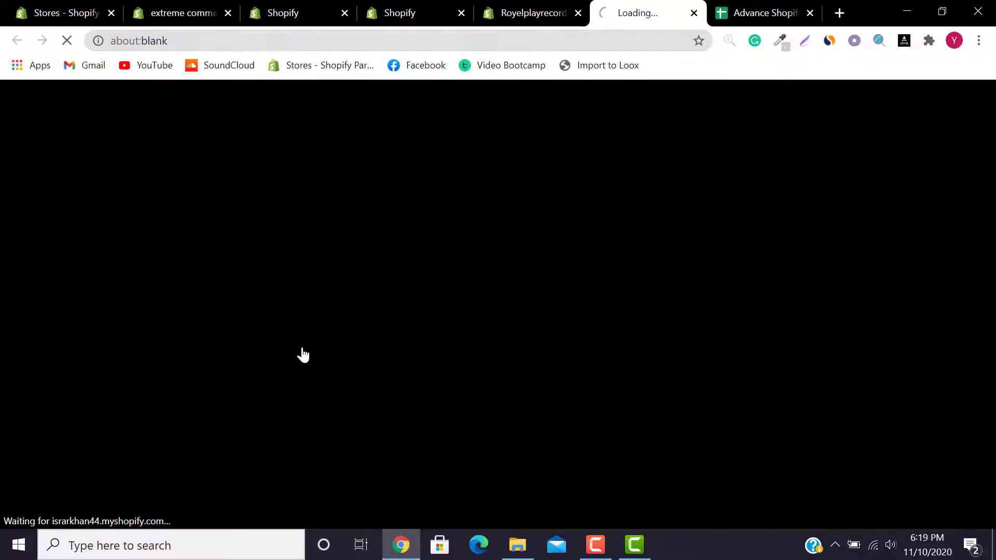
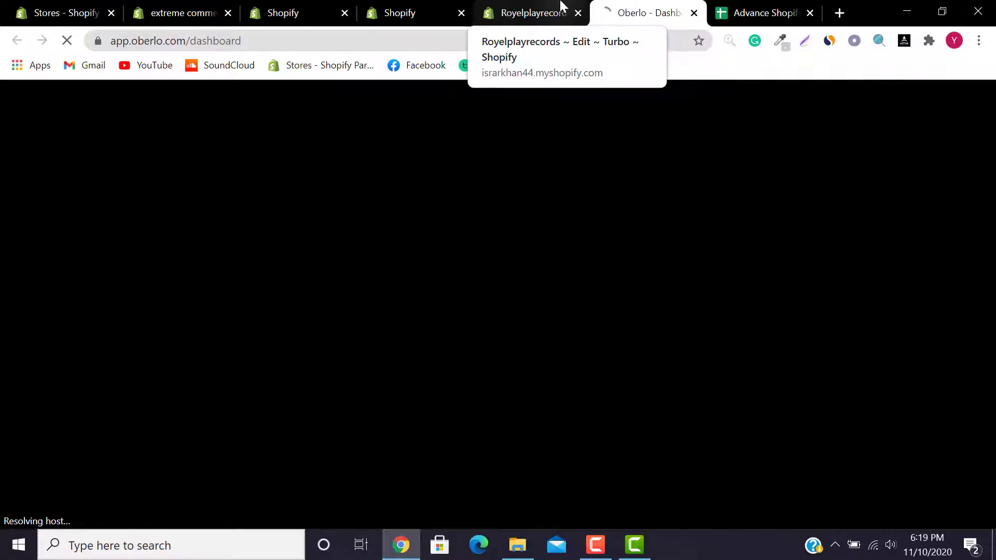
# Step: Enter a new Oberlo account password and its confirmation in the setup dialog
pyautogui.click(561, 6)
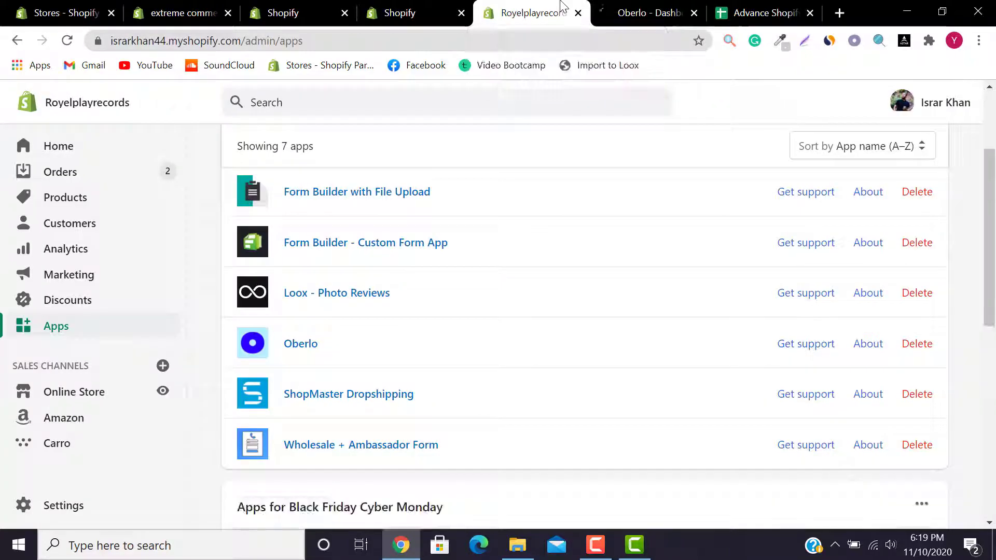
pyautogui.click(627, 6)
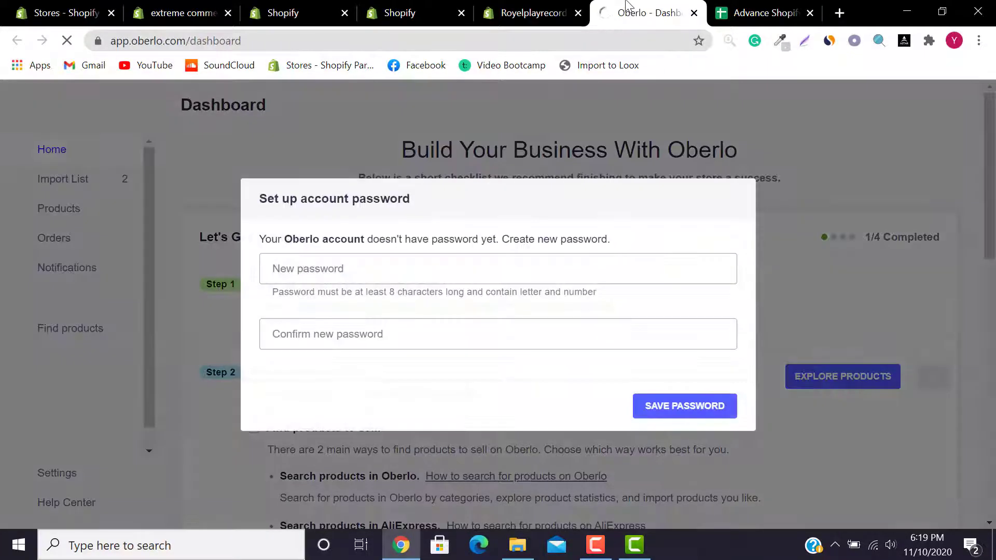
pyautogui.click(575, 267)
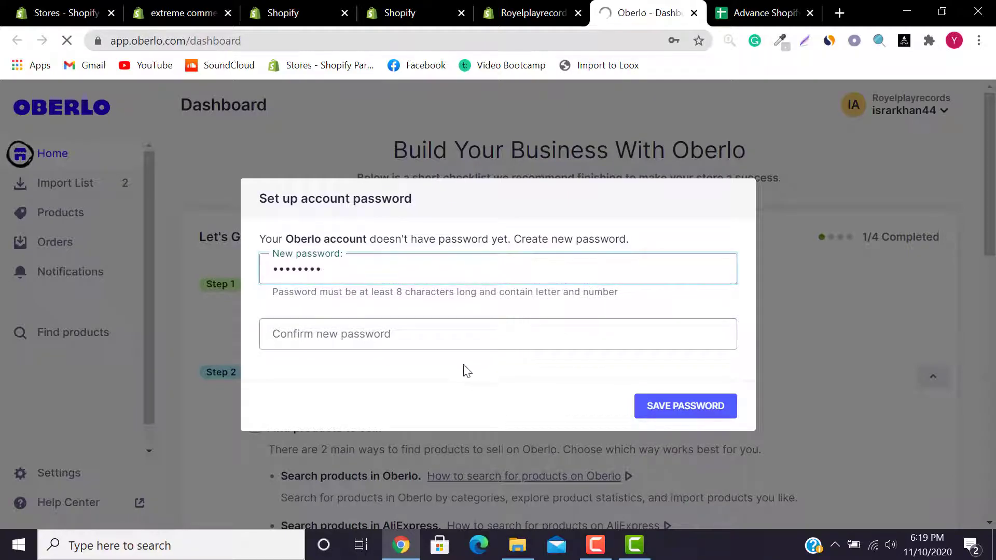
pyautogui.click(445, 336)
pyautogui.write('12345678')
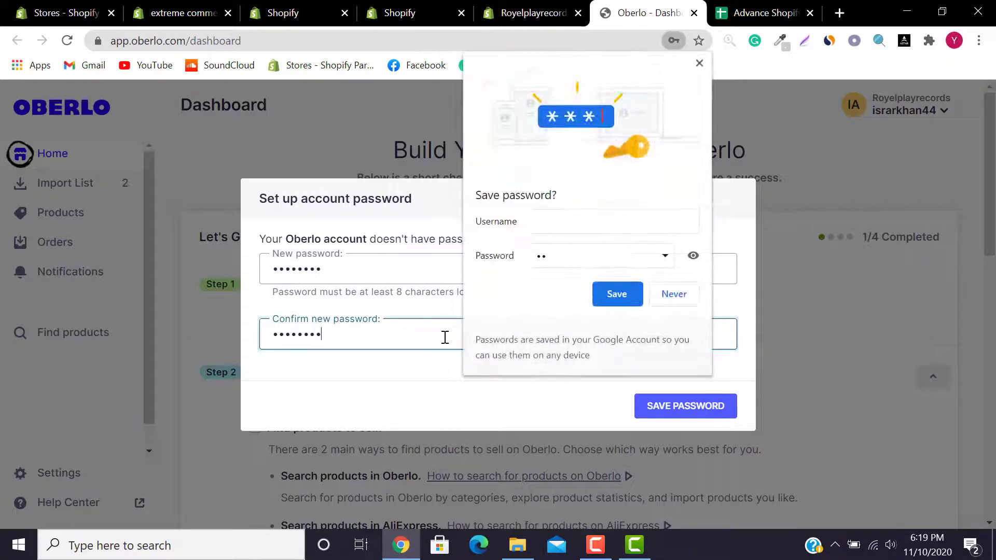
pyautogui.click(673, 294)
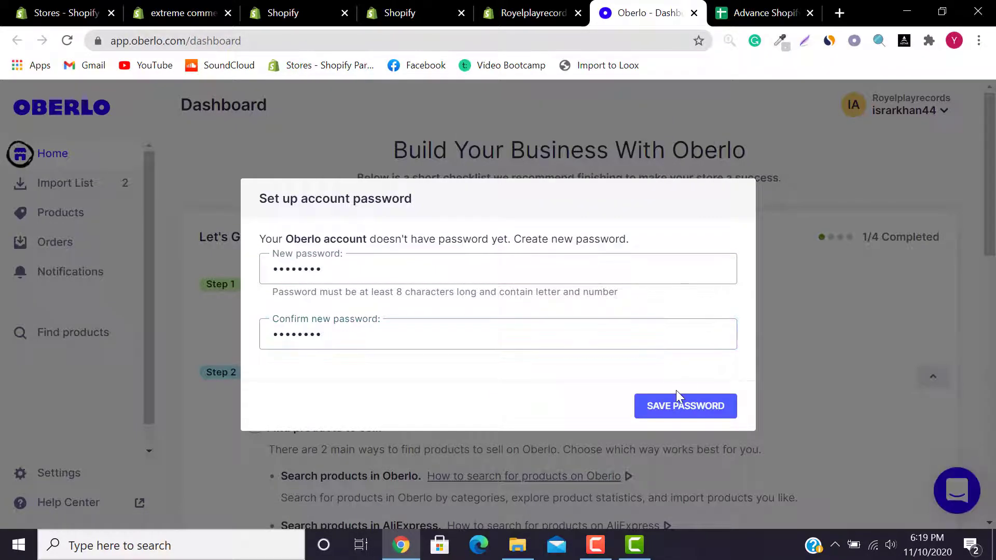
# Step: Replace the rejected password with a longer one, re-enter the confirmation, and save it
pyautogui.click(677, 405)
pyautogui.moveTo(429, 270); pyautogui.dragTo(226, 283)
pyautogui.press('BackSpace')
pyautogui.write('12345678')
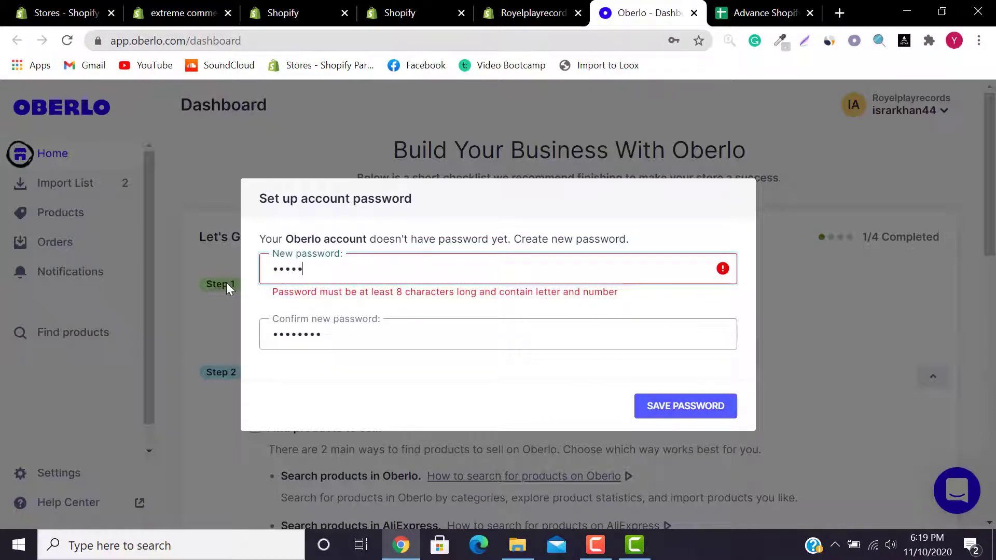
pyautogui.write('abc')
pyautogui.moveTo(340, 347); pyautogui.dragTo(141, 346)
pyautogui.press('BackSpace')
pyautogui.write('1234567')
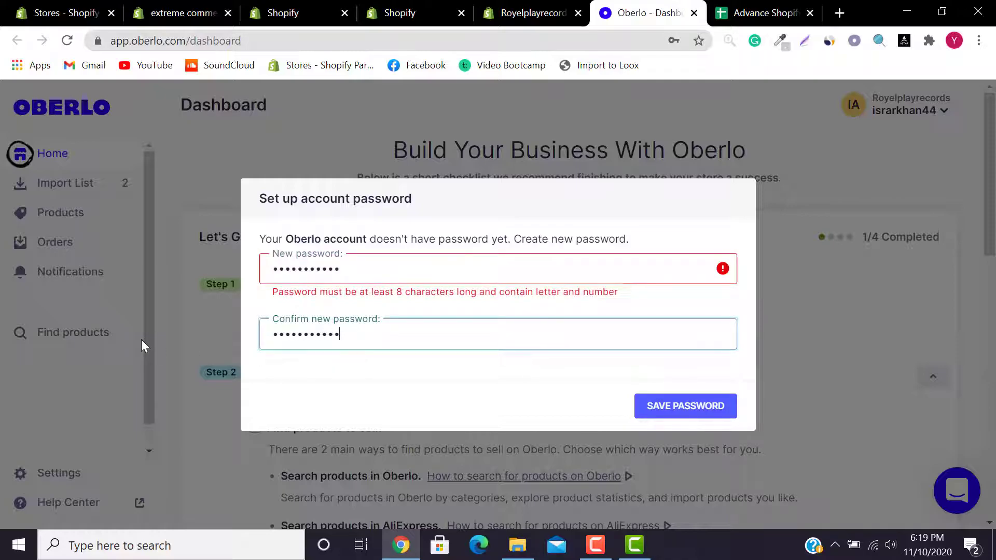
pyautogui.click(677, 407)
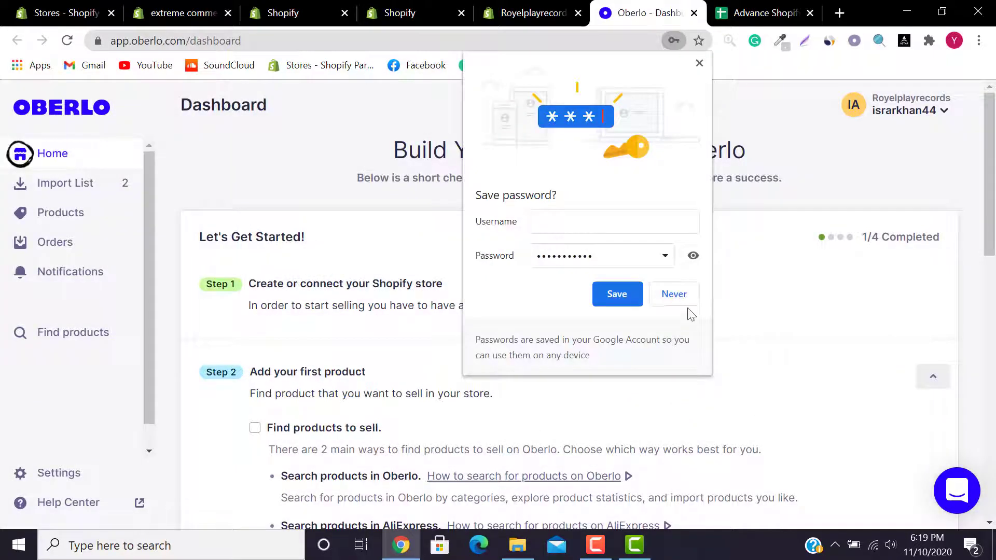
pyautogui.click(686, 302)
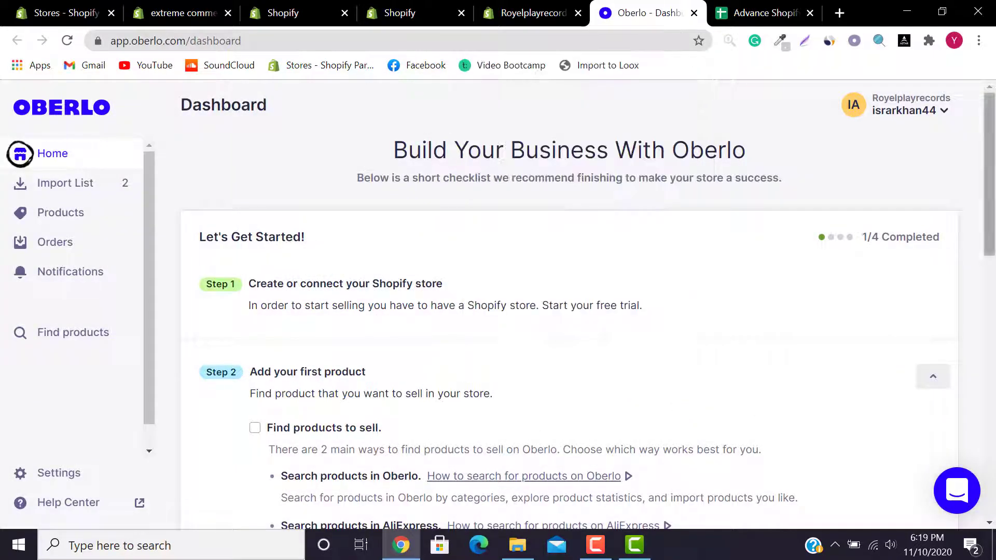
# Step: Look over Oberlo's Import List, then switch to the Products page
pyautogui.scroll(-5, 163, 199)
pyautogui.click(97, 192)
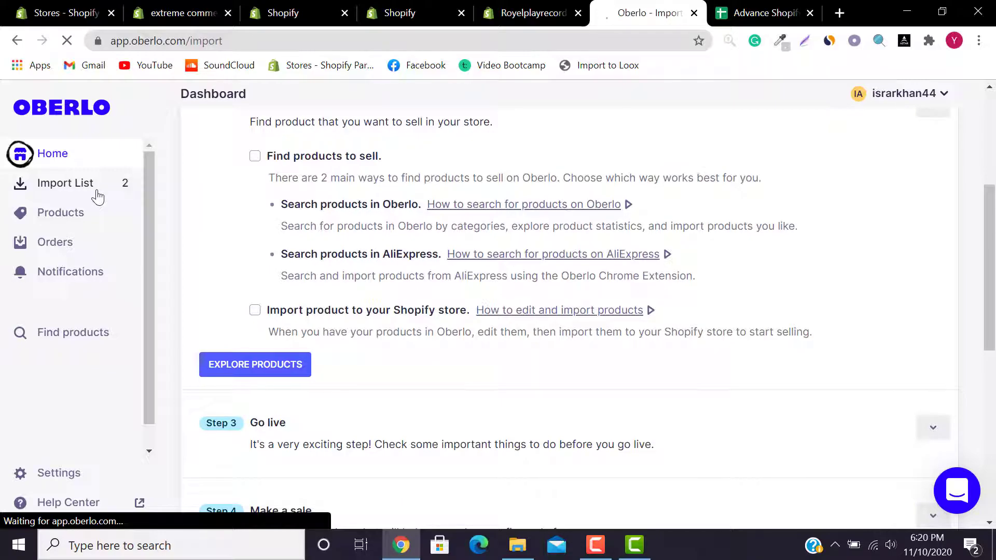
pyautogui.scroll(-5, 994, 322)
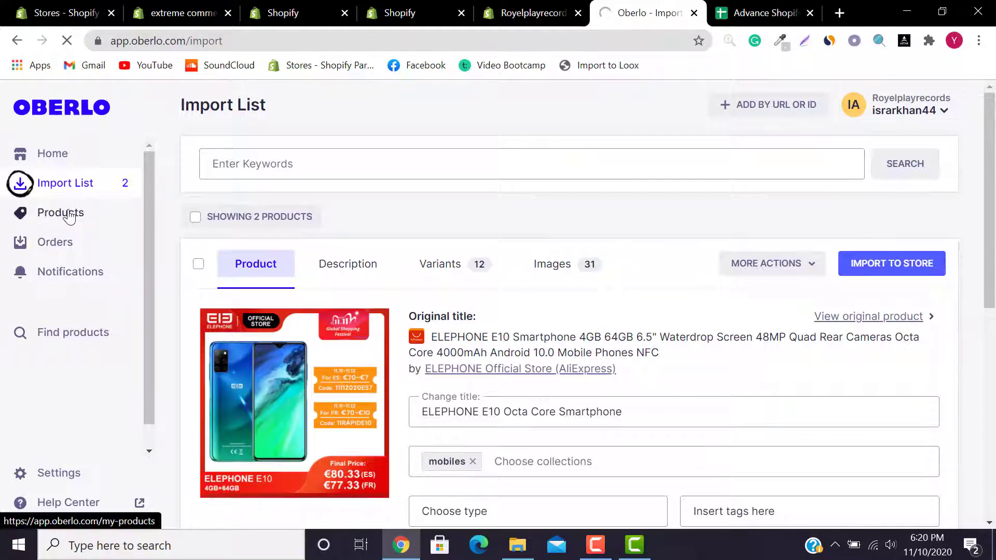
pyautogui.click(69, 217)
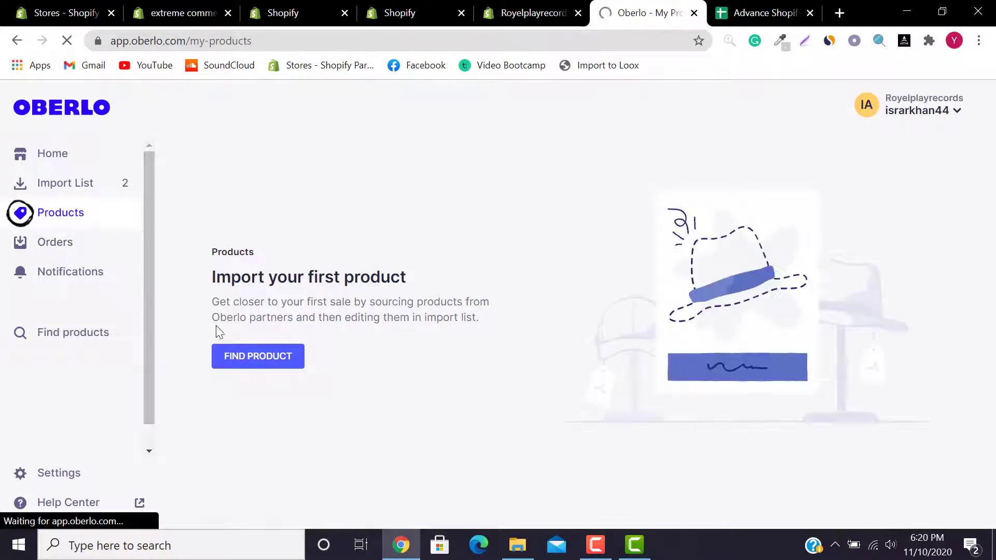
# Step: Google 'ali express.com' and 'oberlo chrome extension install' in two new tabs
pyautogui.click(842, 7)
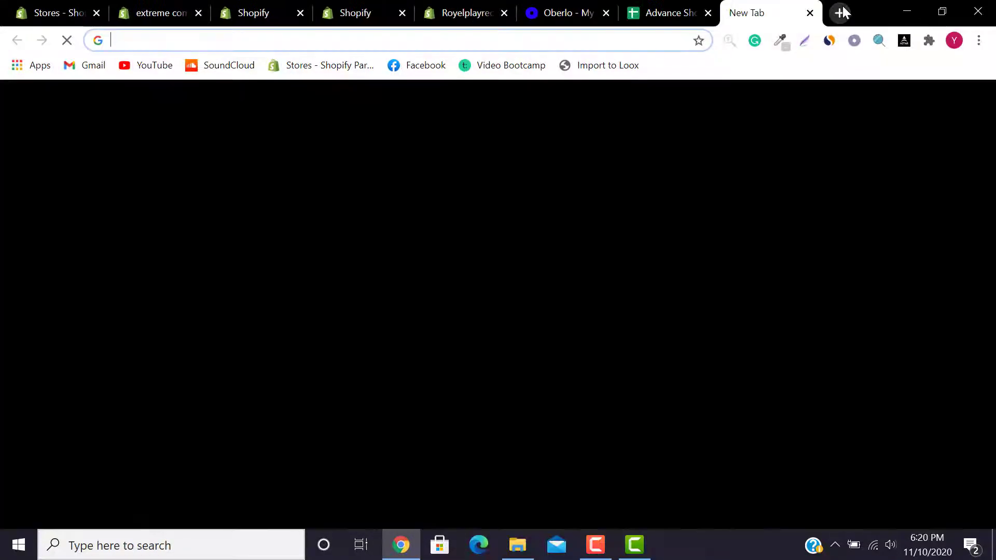
pyautogui.write('ai e')
pyautogui.press('BackSpace')
pyautogui.press('BackSpace')
pyautogui.press('BackSpace')
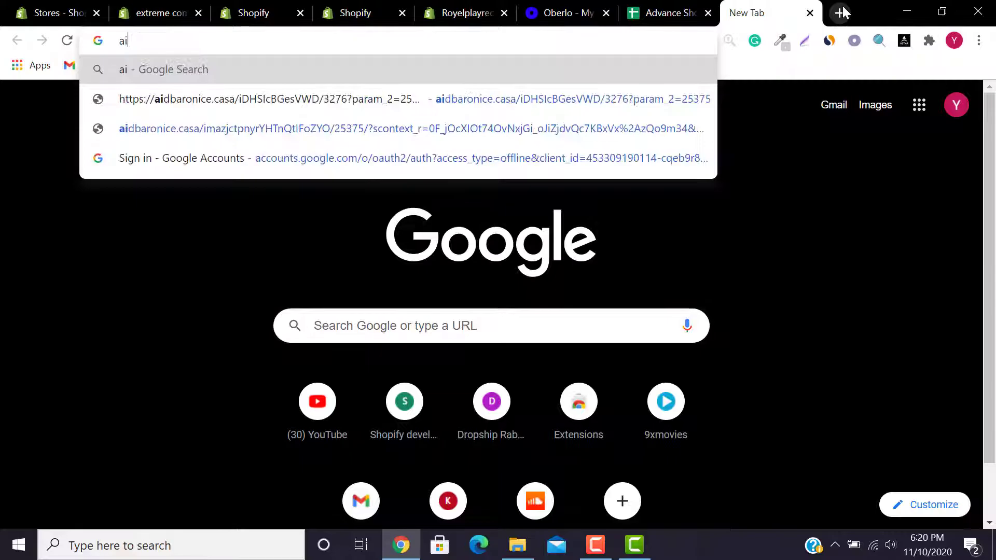
pyautogui.write('li ex')
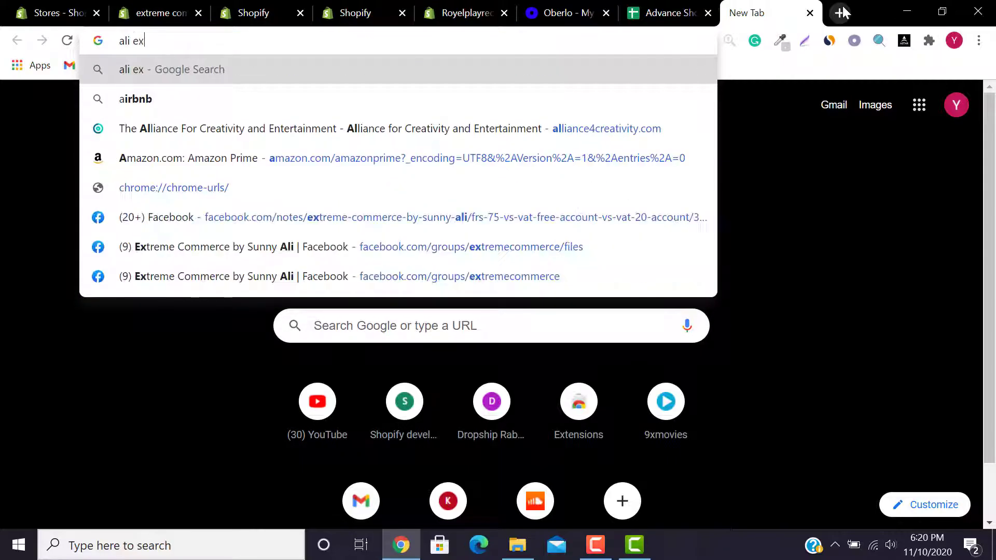
pyautogui.click(344, 103)
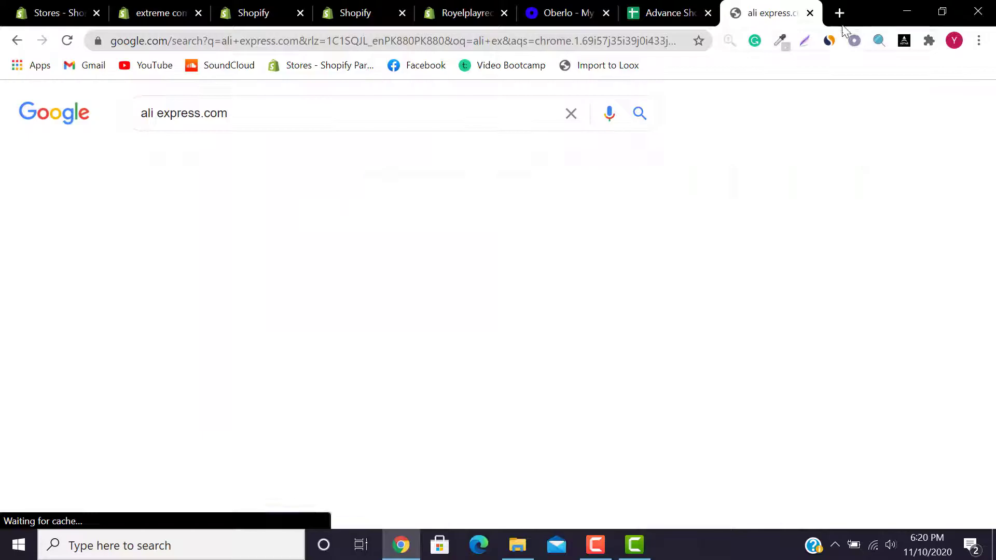
pyautogui.click(841, 12)
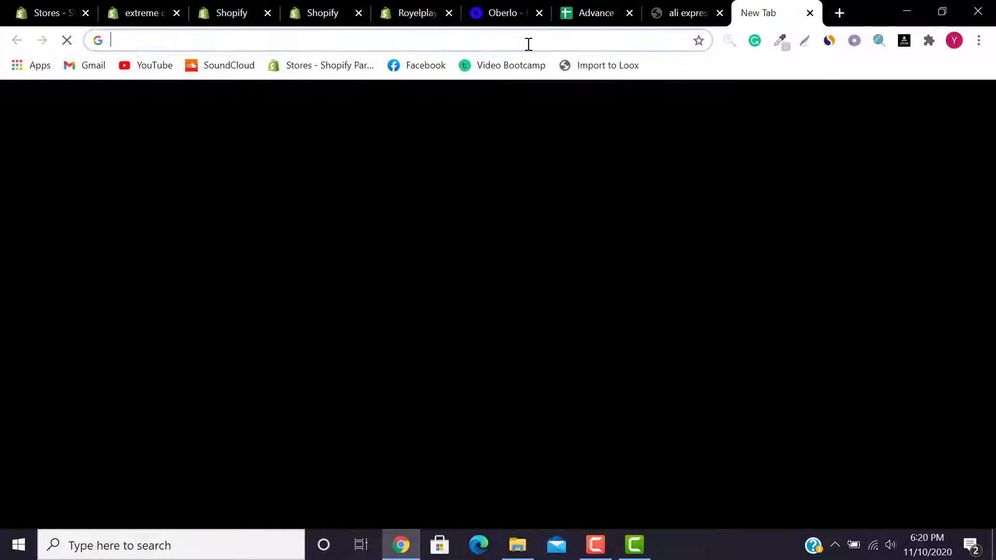
pyautogui.write('oberlo chrome extension install')
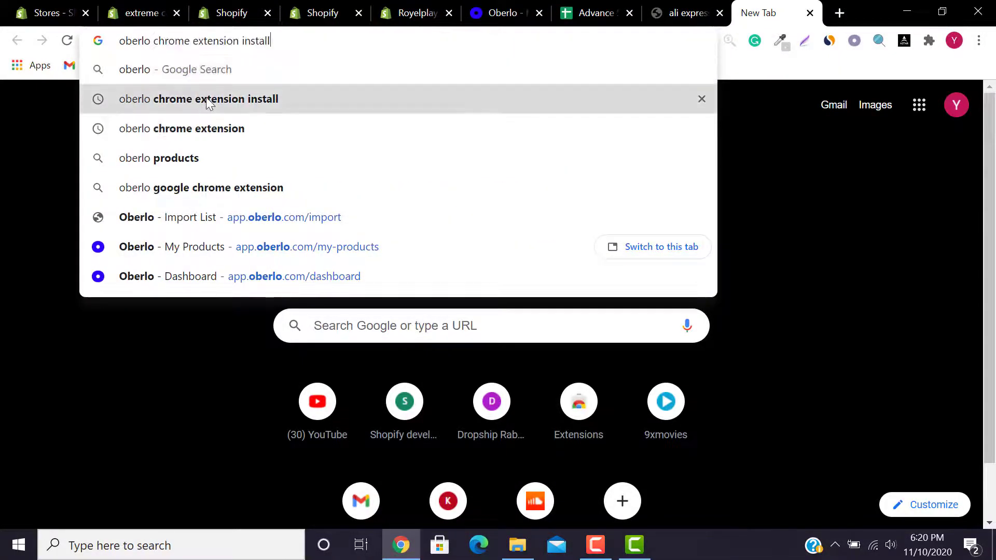
pyautogui.click(207, 99)
# Step: Open the AliExpress website result and the Oberlo Chrome Extension store listing
pyautogui.hotkey('ctrl', 'shift', 'Tab')
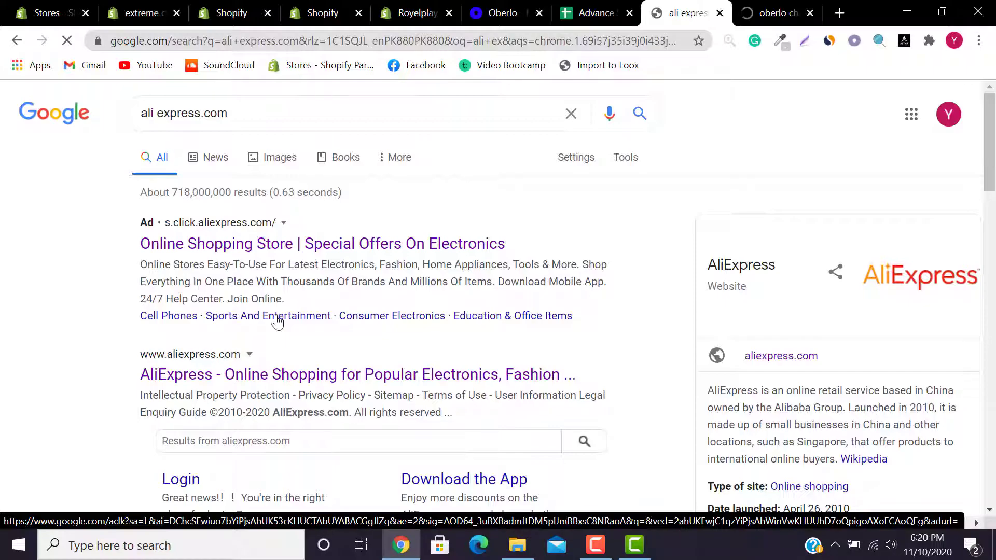
pyautogui.click(227, 375)
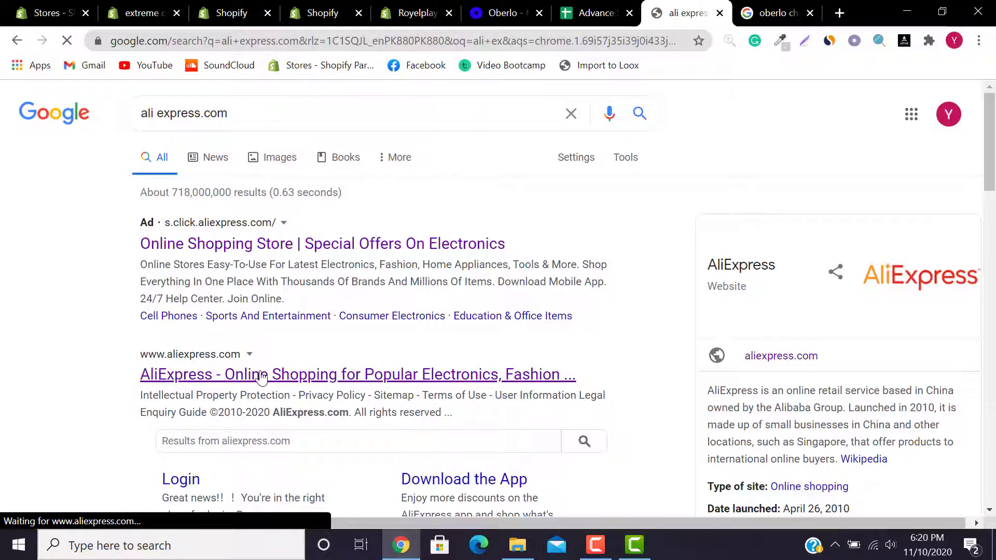
pyautogui.click(774, 12)
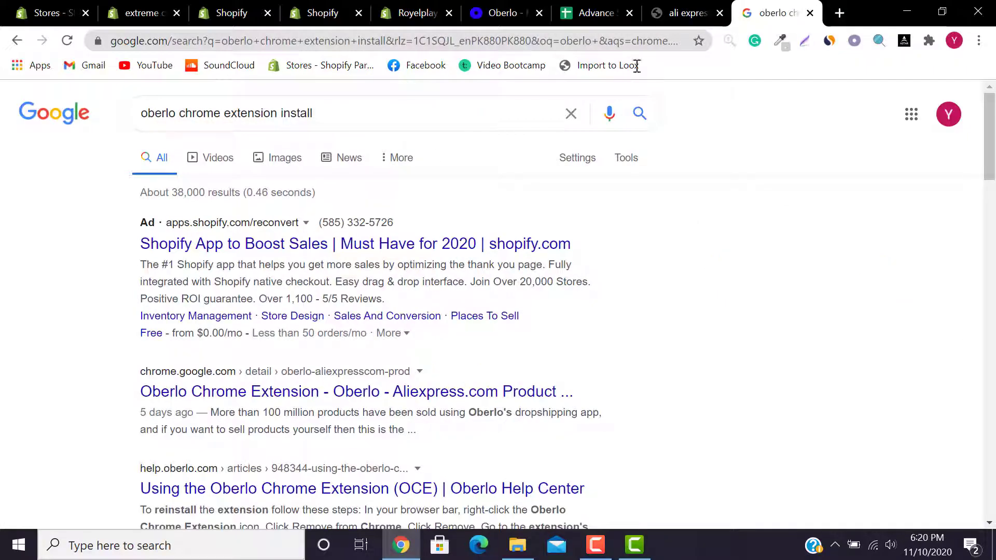
pyautogui.click(289, 399)
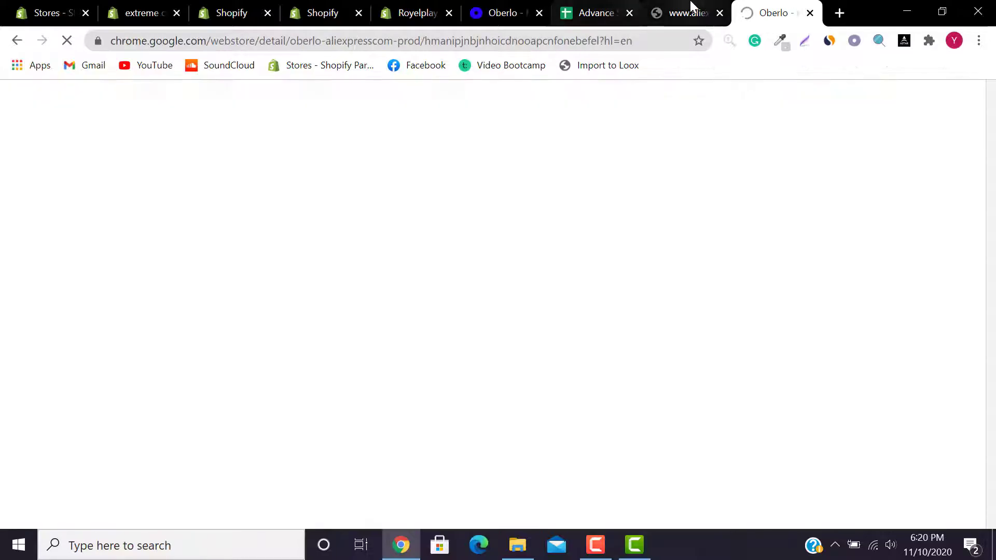
# Step: Reload the unreachable AliExpress page, then return to the Oberlo extension store listing
pyautogui.click(691, 10)
pyautogui.click(67, 41)
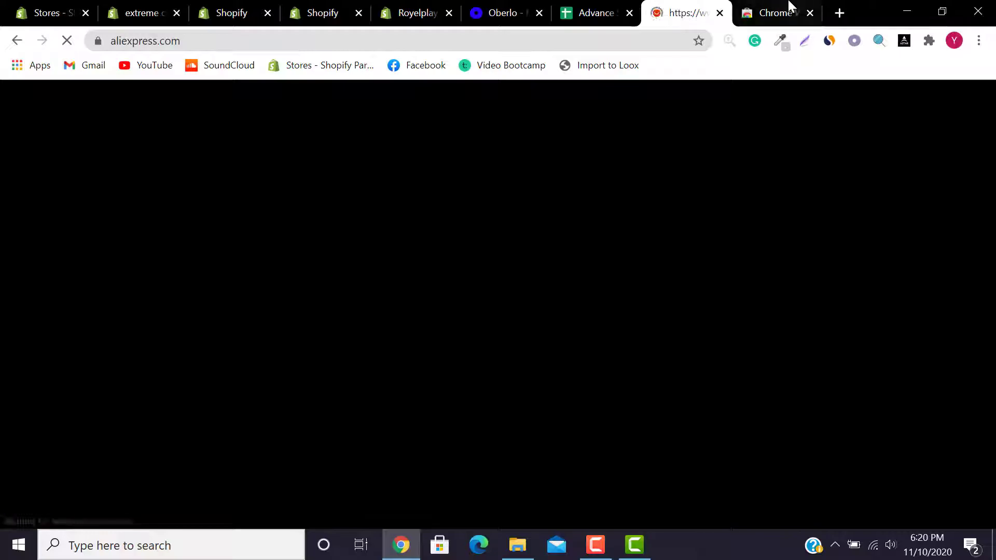
pyautogui.click(790, 7)
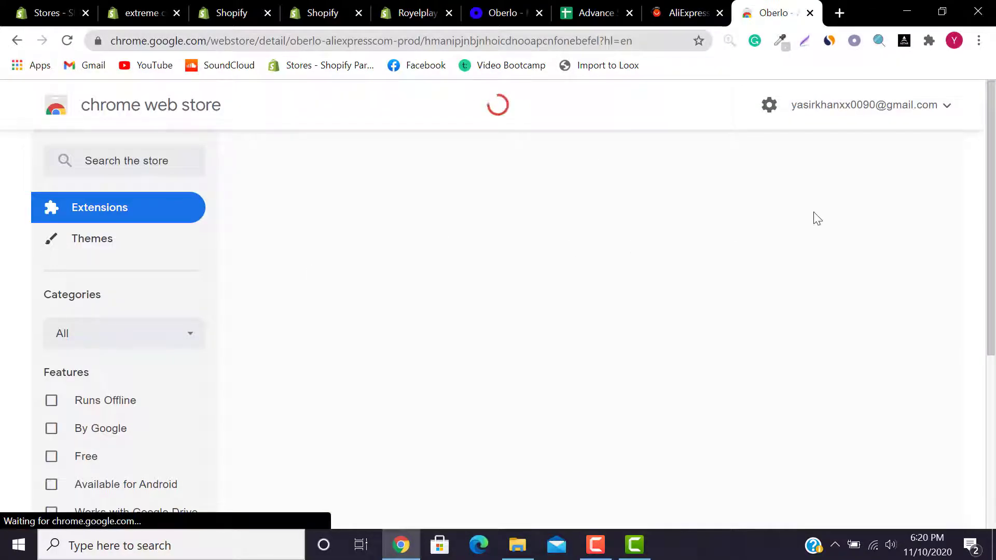
pyautogui.moveTo(995, 163)
pyautogui.mouseDown()
pyautogui.moveTo(995, 260)
pyautogui.moveTo(995, 158)
pyautogui.mouseUp()
# Step: Confirm on chrome://extensions that Oberlo's AliExpress Product Importer 3.28.3 is installed, then close it
pyautogui.click(929, 44)
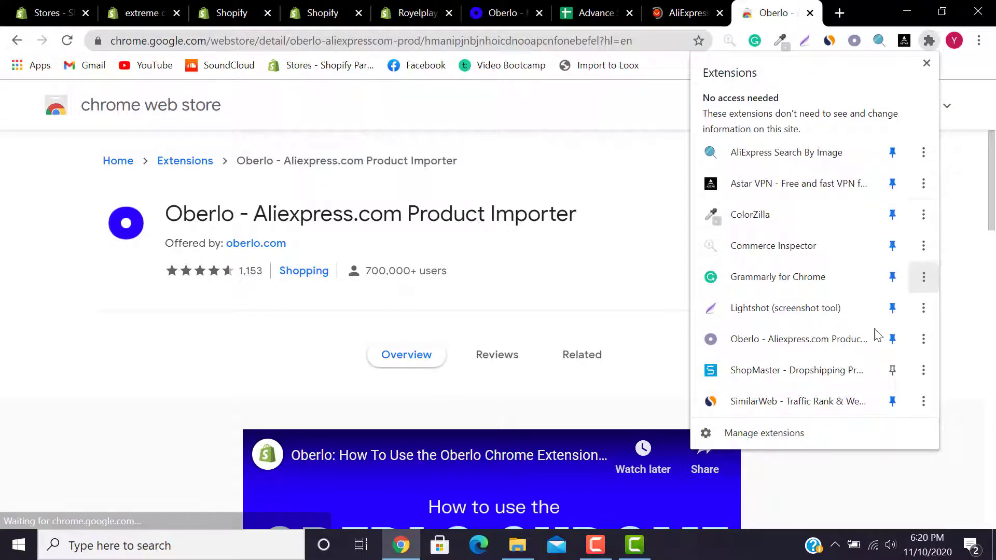
pyautogui.click(750, 436)
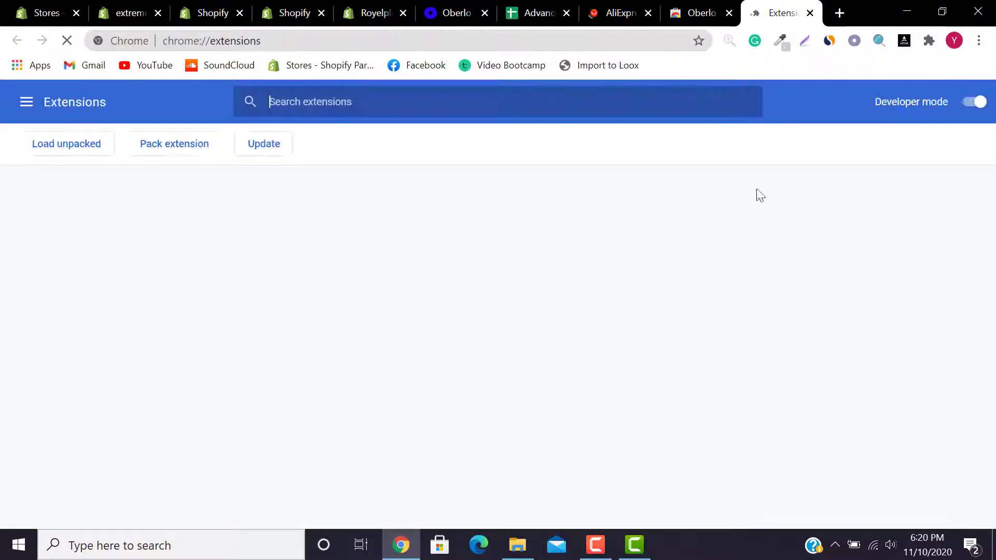
pyautogui.moveTo(993, 228); pyautogui.dragTo(987, 377)
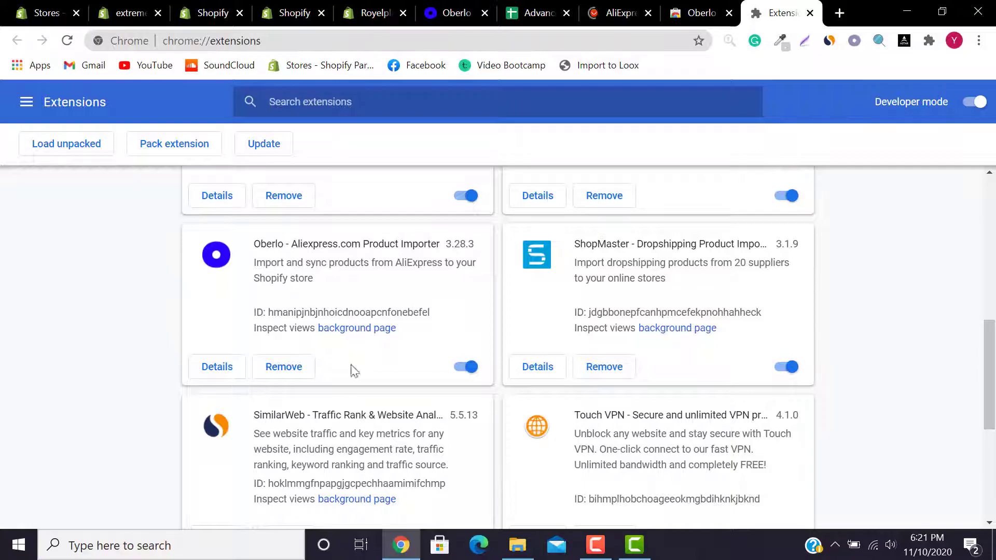
pyautogui.click(811, 14)
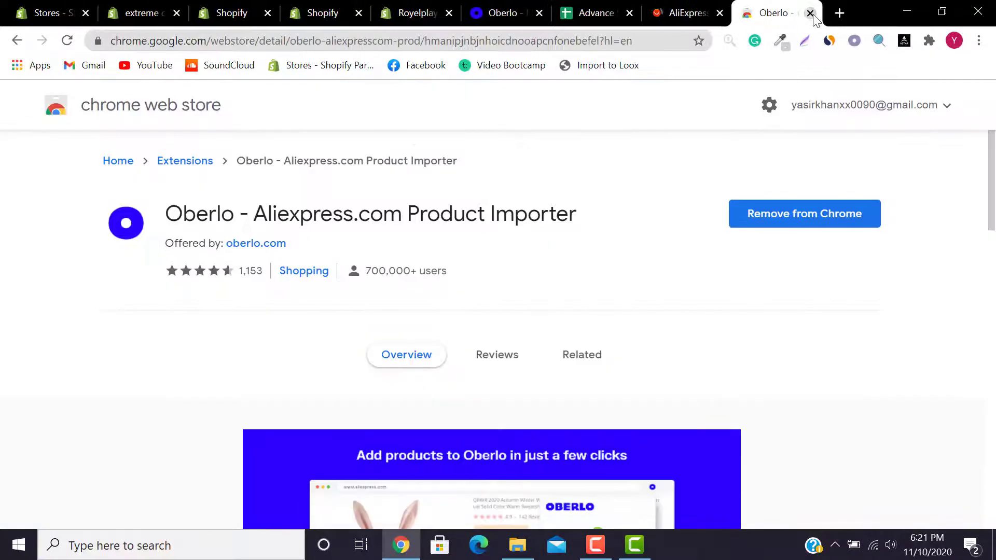
# Step: Close the Web Store tab and dismiss AliExpress's coupon and notification popups
pyautogui.click(811, 13)
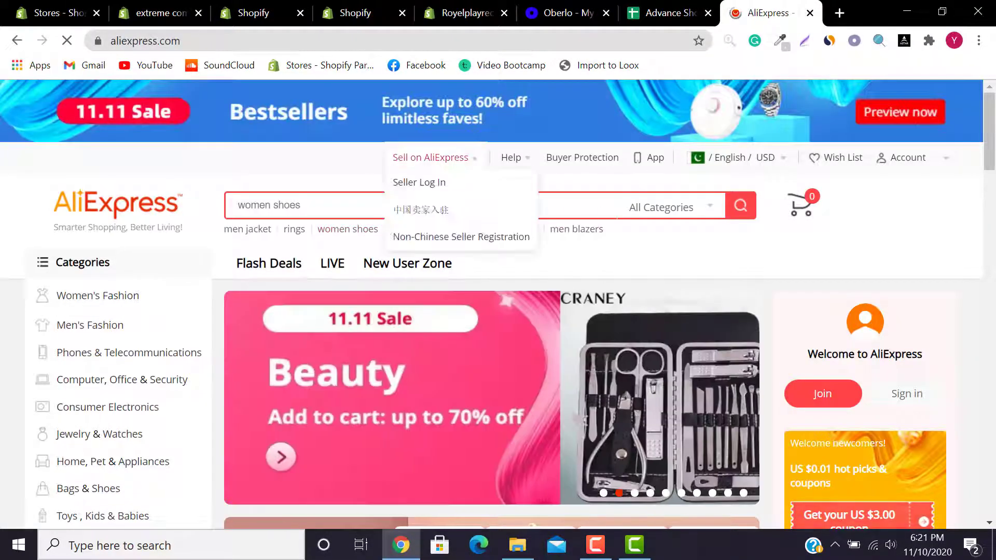
pyautogui.moveTo(991, 127); pyautogui.dragTo(995, 52)
pyautogui.click(277, 202)
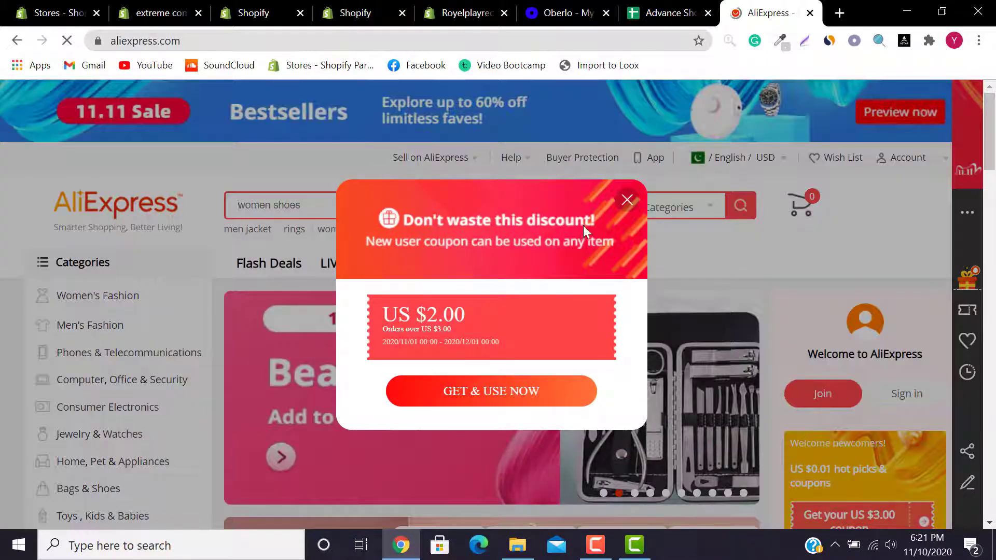
pyautogui.click(628, 199)
pyautogui.moveTo(995, 143); pyautogui.dragTo(995, 202)
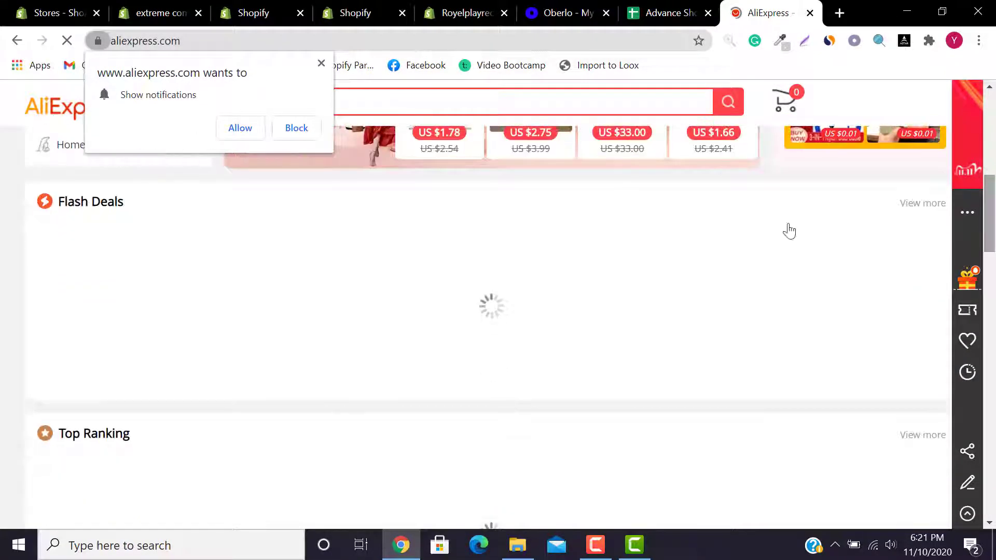
pyautogui.click(321, 62)
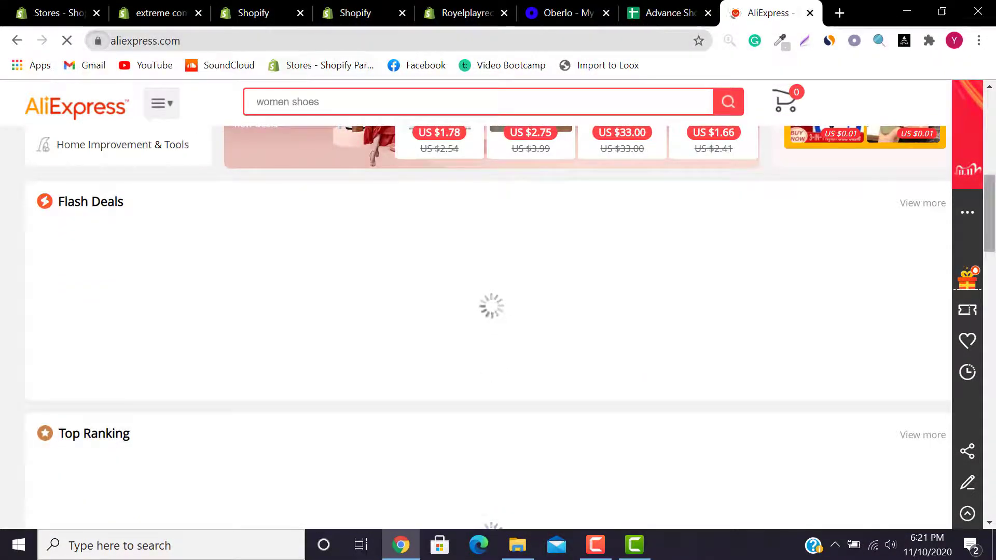
pyautogui.scroll(5, 492, 311)
# Step: Search AliExpress for 'shoes', sort by Orders, and open the grey Sock Shoes product
pyautogui.click(421, 98)
pyautogui.write('shi')
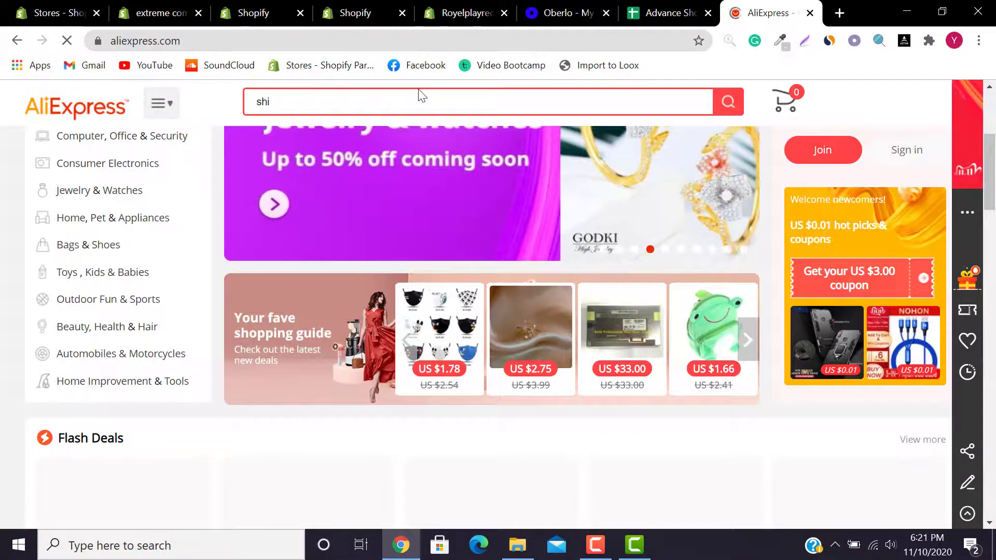
pyautogui.press('BackSpace')
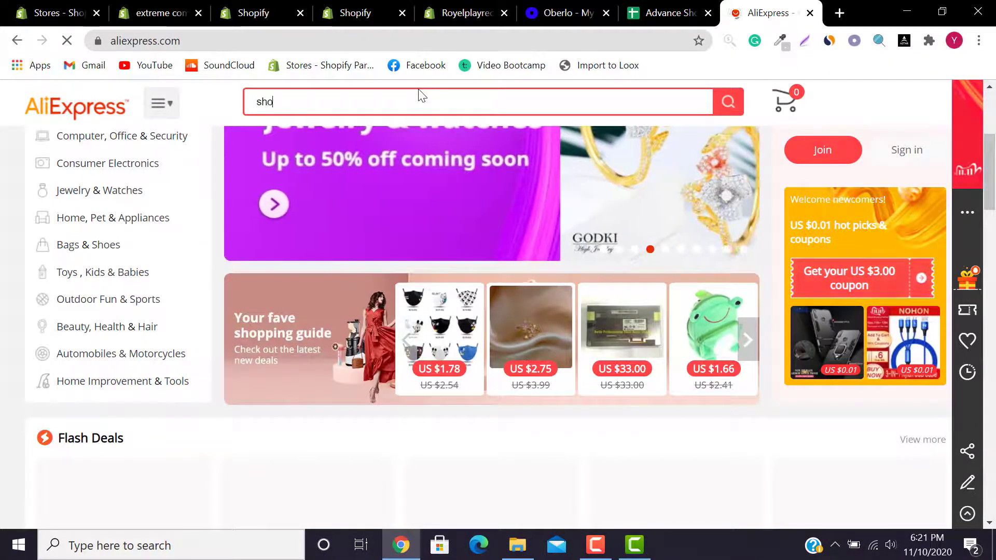
pyautogui.write('oes')
pyautogui.press('Return')
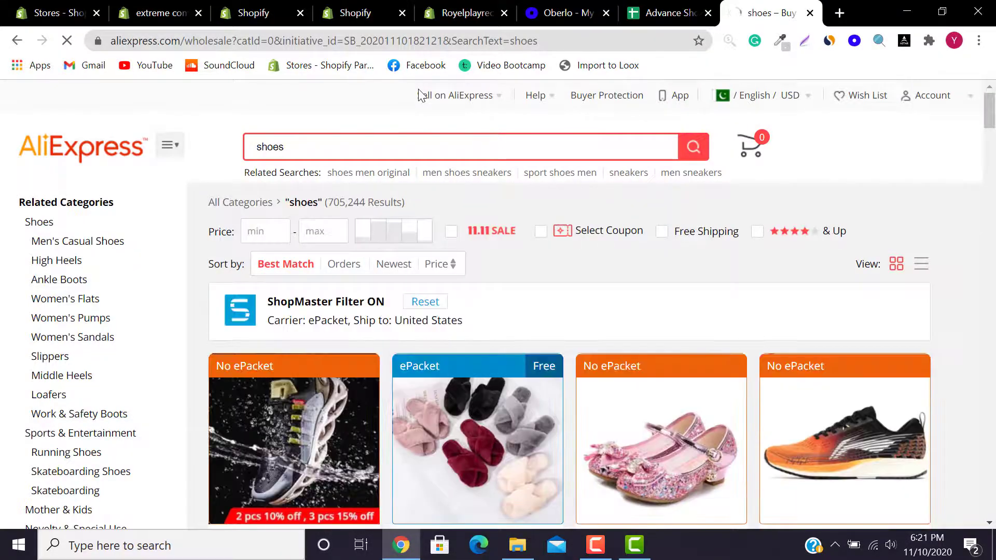
pyautogui.click(343, 265)
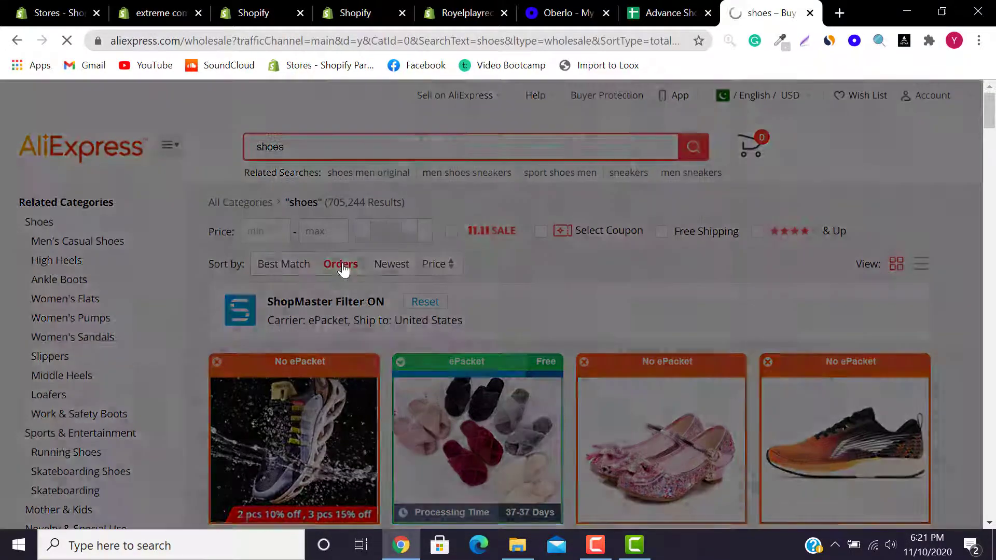
pyautogui.scroll(-5, 379, 272)
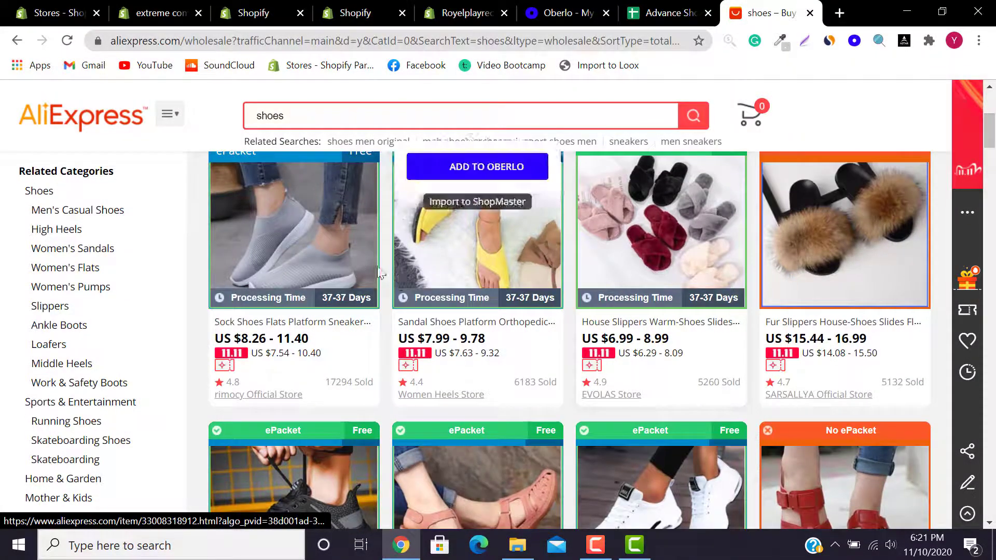
pyautogui.click(311, 254)
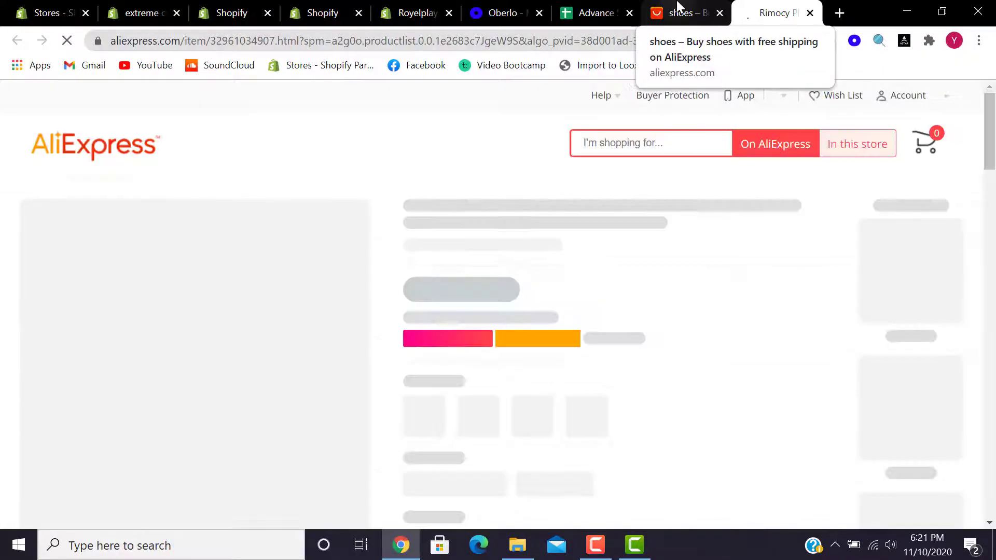
# Step: Dismiss the coupon popup on the Rimocy product page and add it to Oberlo
pyautogui.click(677, 7)
pyautogui.click(794, 9)
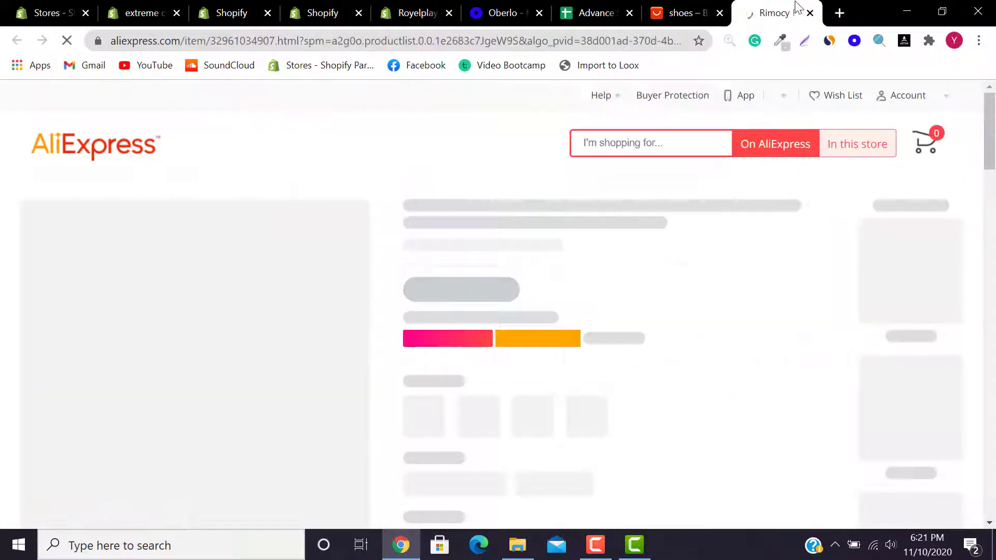
pyautogui.moveTo(990, 125); pyautogui.dragTo(990, 148)
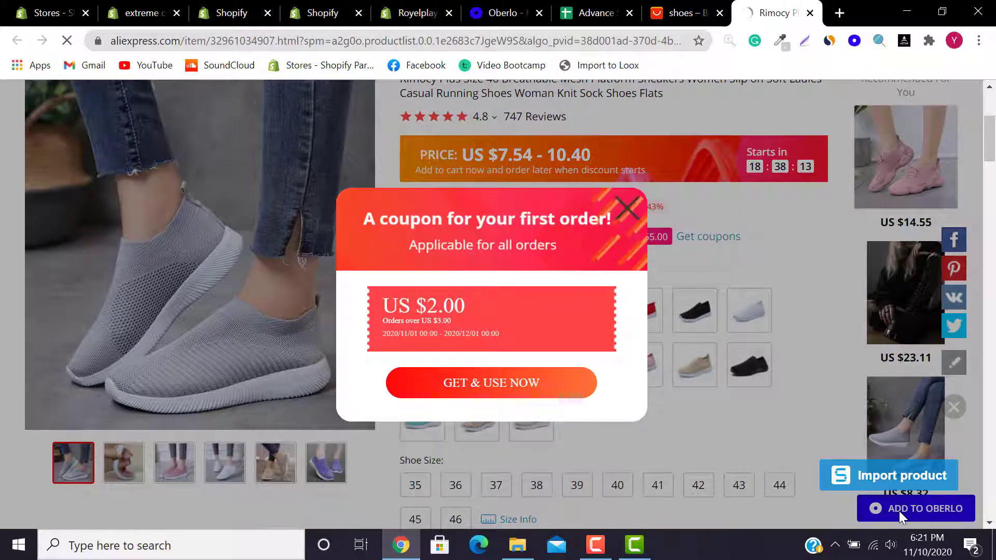
pyautogui.click(626, 209)
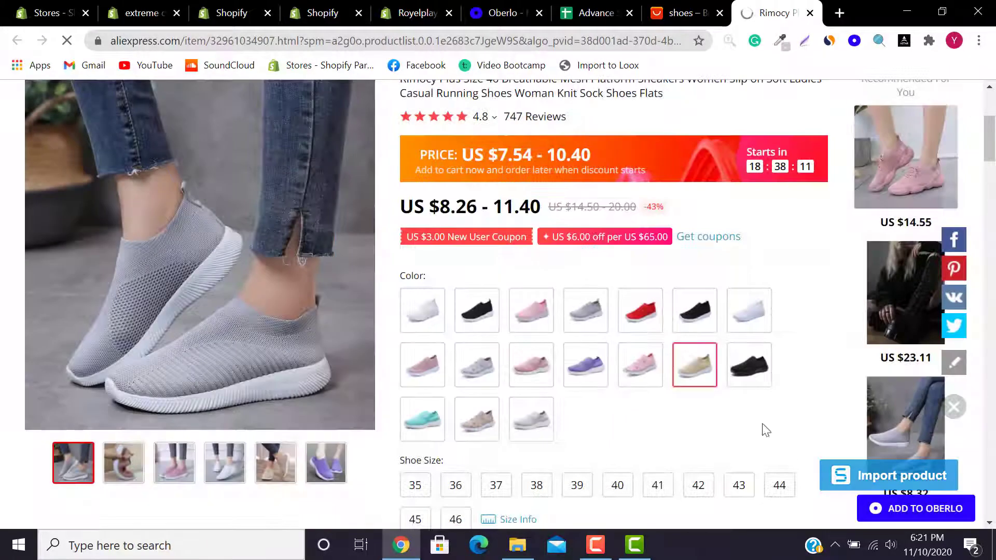
pyautogui.click(892, 509)
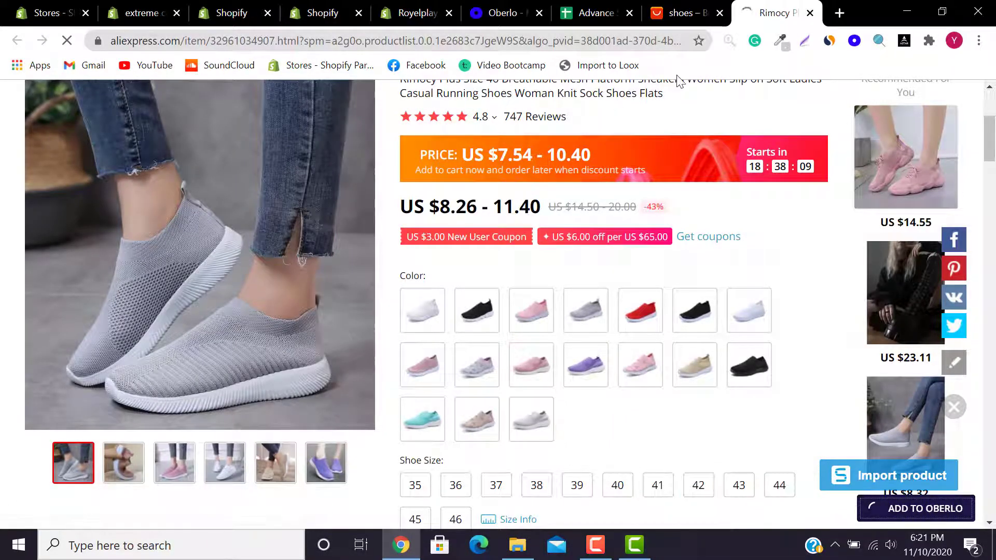
# Step: Wait until the Rimocy page reports 'Product imported successfully'
pyautogui.click(677, 13)
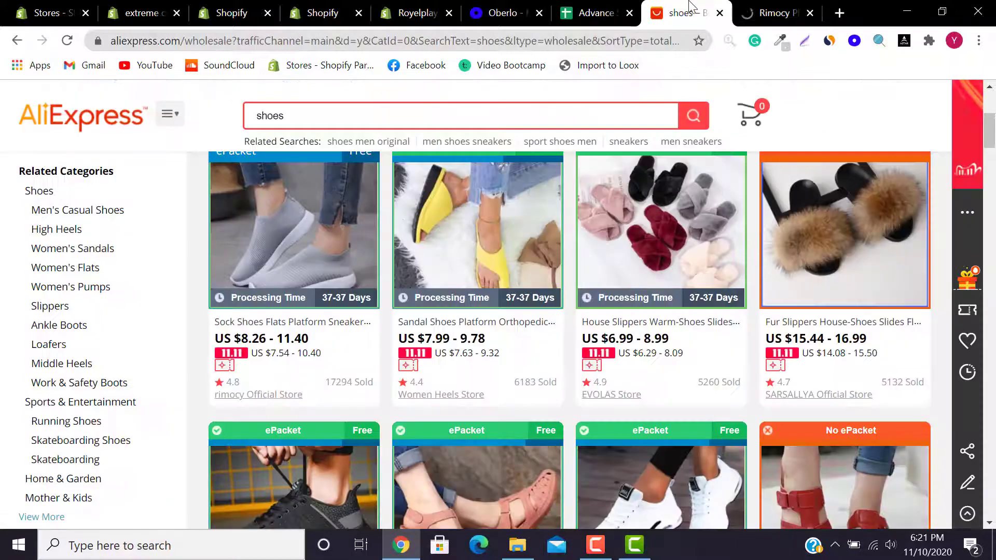
pyautogui.rightClick(491, 255)
pyautogui.click(477, 167)
pyautogui.click(478, 167)
pyautogui.click(773, 13)
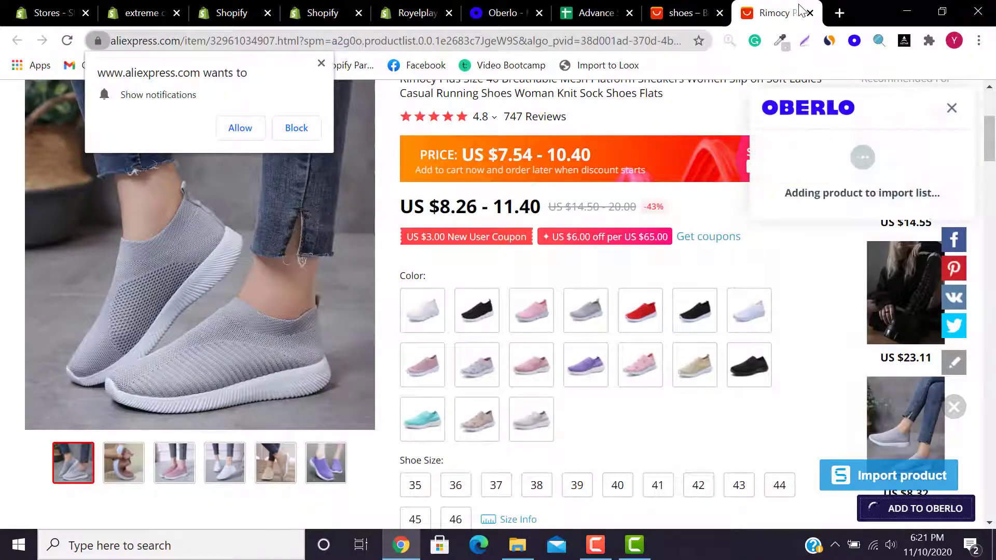
pyautogui.click(695, 6)
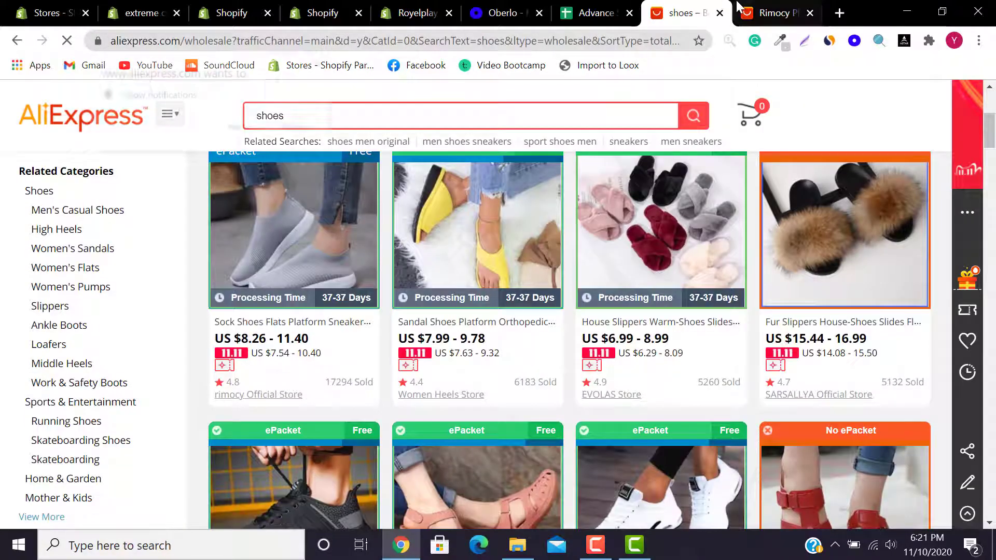
pyautogui.click(774, 13)
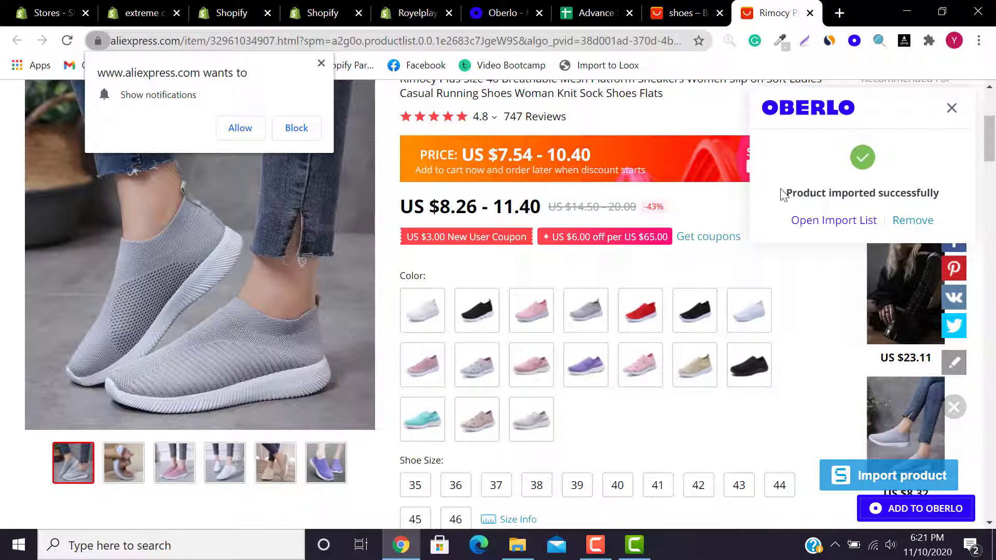
pyautogui.moveTo(776, 193); pyautogui.dragTo(948, 186)
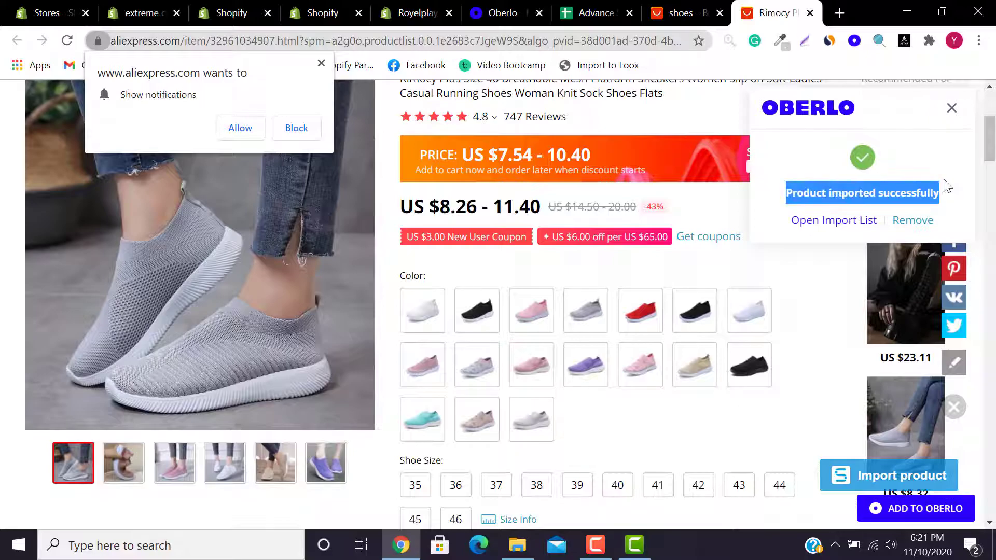
# Step: Launch the Loox review importer on the sneakers, check the Import to list, then cancel
pyautogui.click(610, 69)
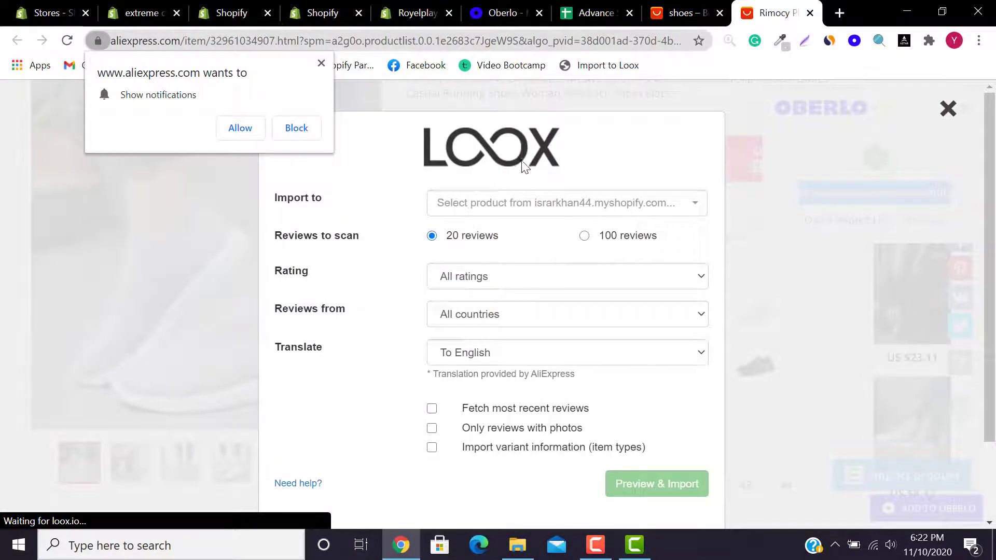
pyautogui.click(529, 204)
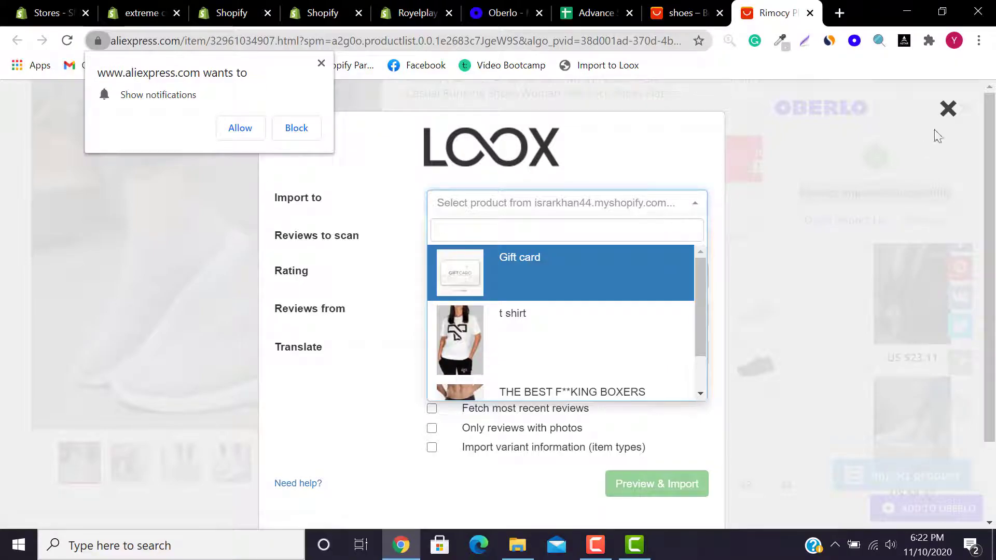
pyautogui.click(948, 108)
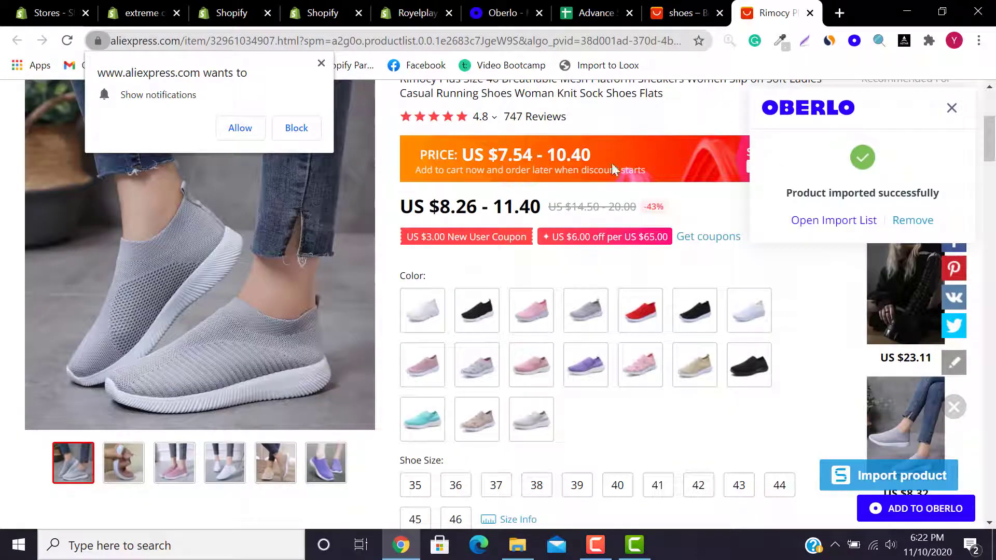
# Step: Go to the Products page in the Oberlo dashboard
pyautogui.click(675, 13)
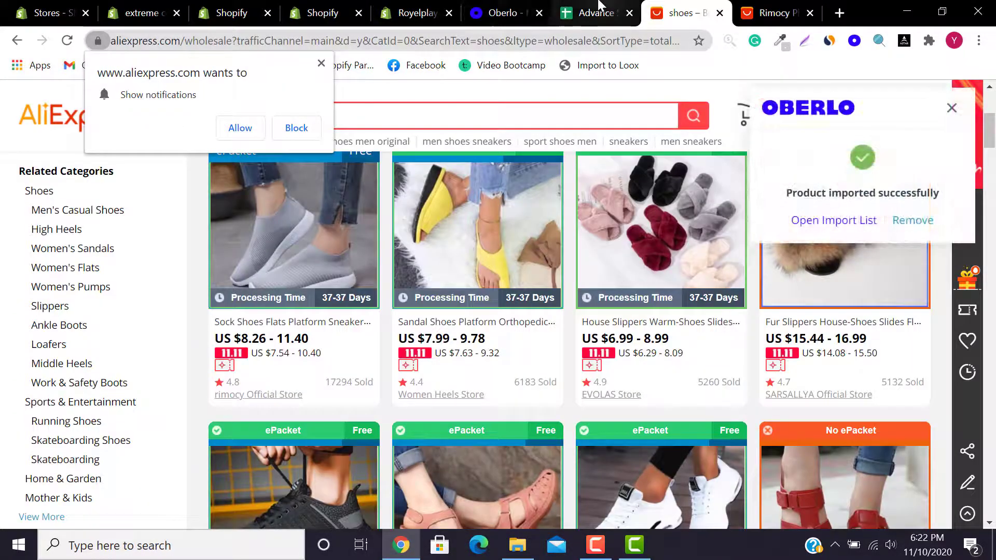
pyautogui.click(532, 7)
pyautogui.click(77, 227)
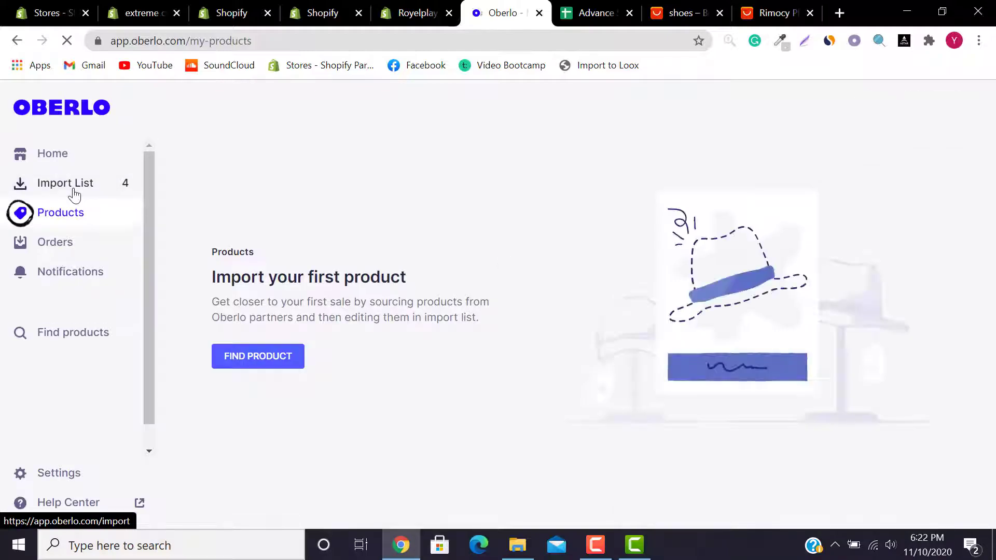
# Step: Import the Women PU Leather Shoes and Rimocy sock sneakers from the Import List into the store
pyautogui.click(75, 195)
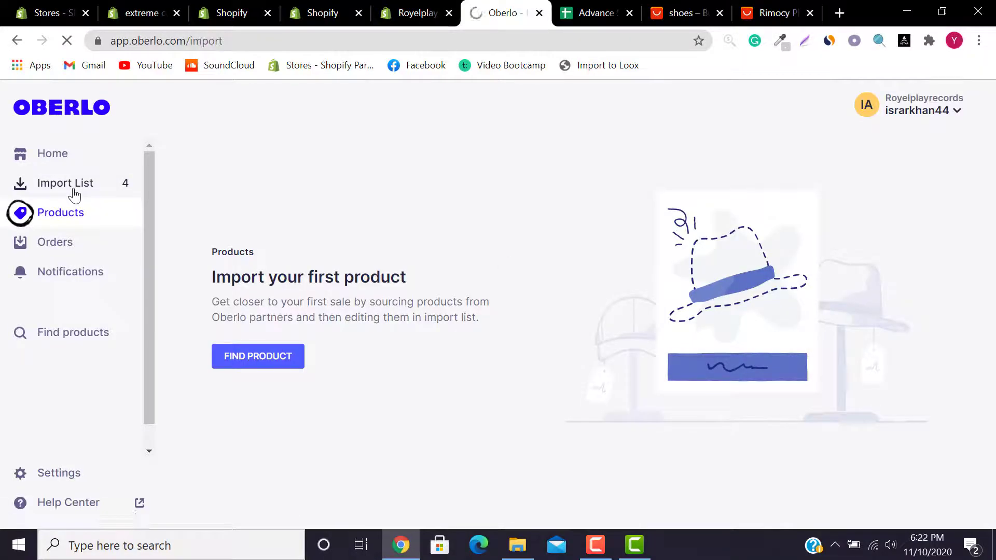
pyautogui.moveTo(991, 188); pyautogui.dragTo(993, 273)
pyautogui.click(898, 245)
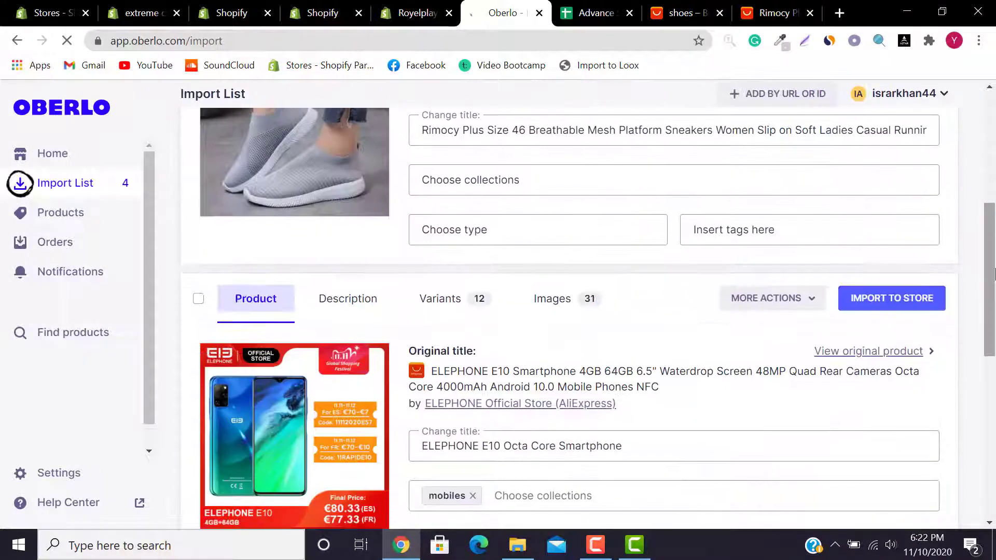
pyautogui.click(919, 154)
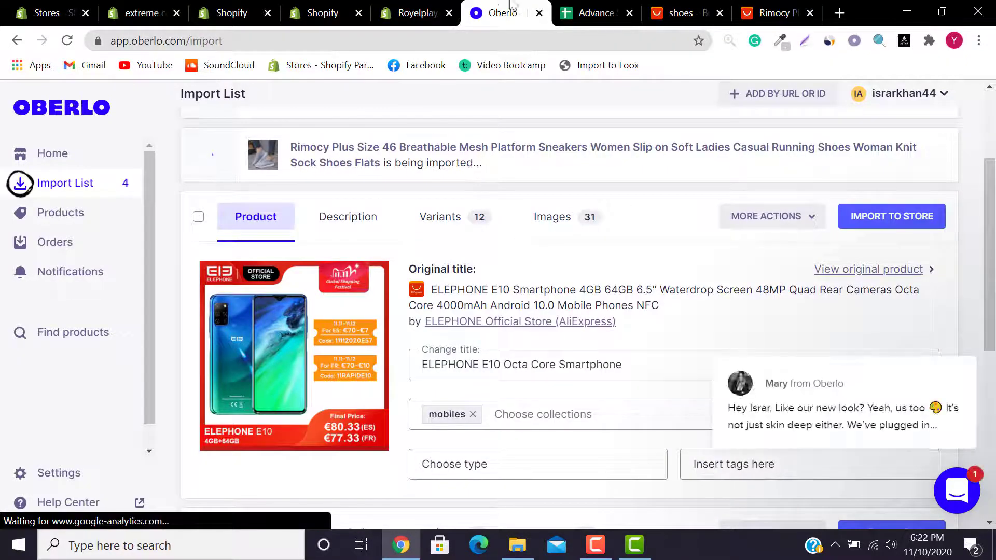
# Step: Check the Import List shows both products imported, then return to the Rimocy AliExpress page
pyautogui.click(680, 11)
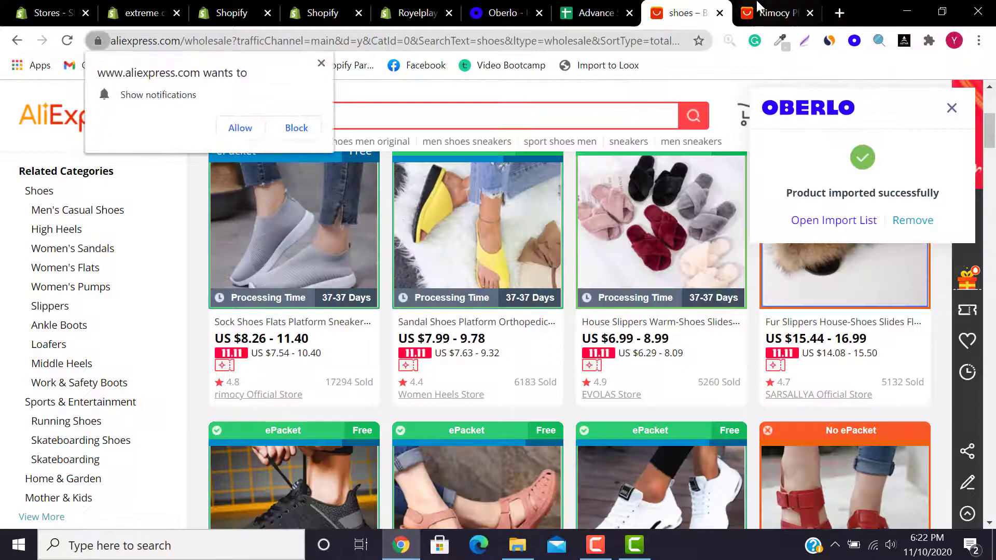
pyautogui.click(757, 12)
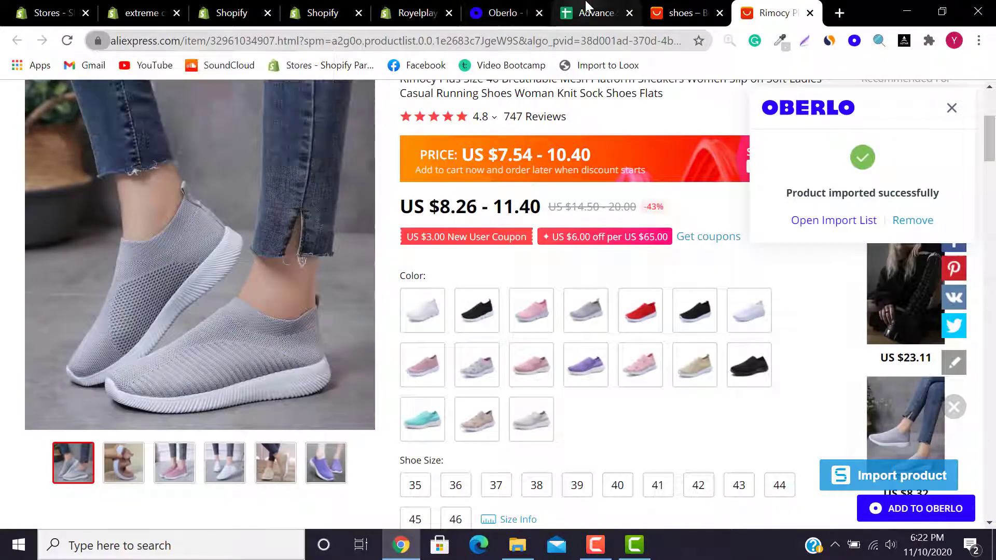
pyautogui.click(588, 6)
pyautogui.click(517, 7)
pyautogui.moveTo(990, 250); pyautogui.dragTo(990, 184)
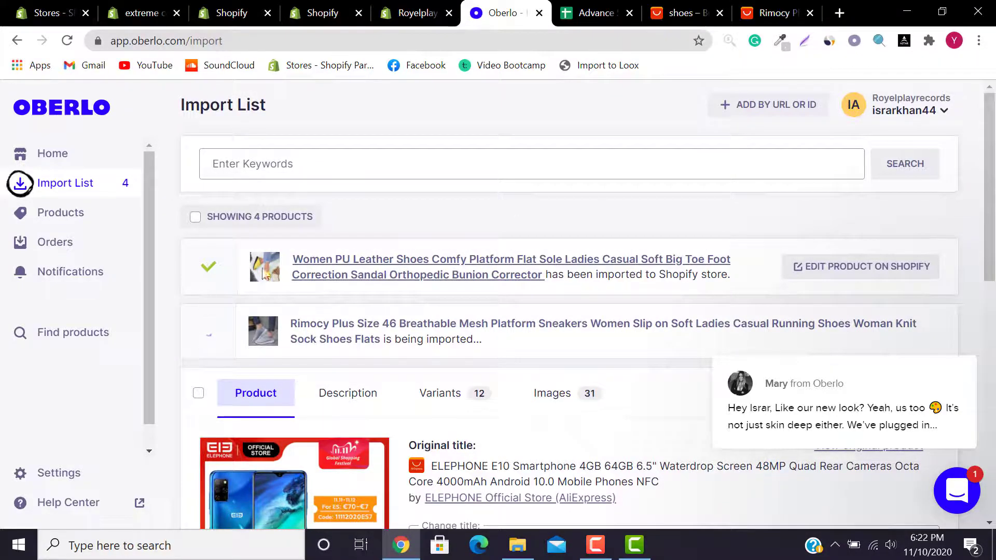
pyautogui.click(615, 13)
pyautogui.click(489, 237)
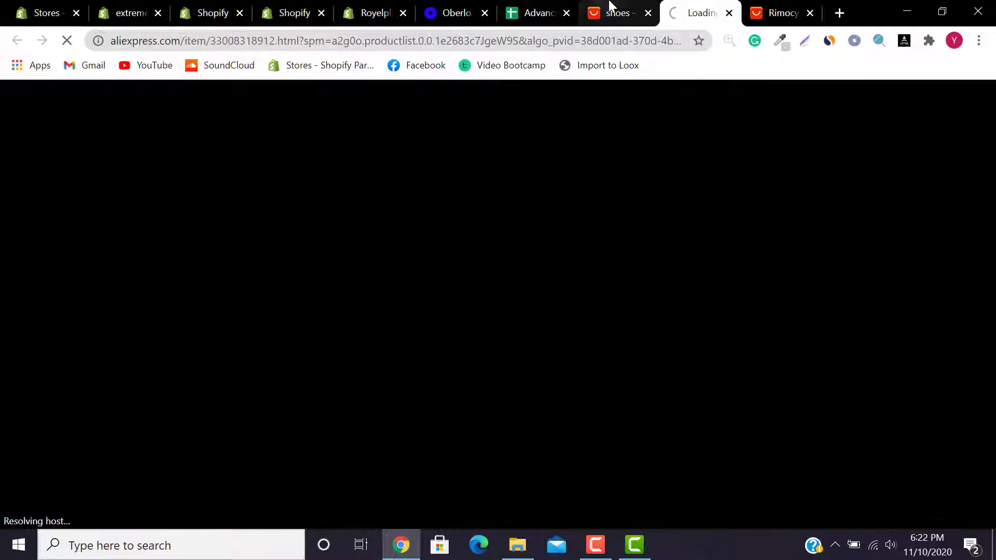
pyautogui.click(612, 9)
pyautogui.click(452, 12)
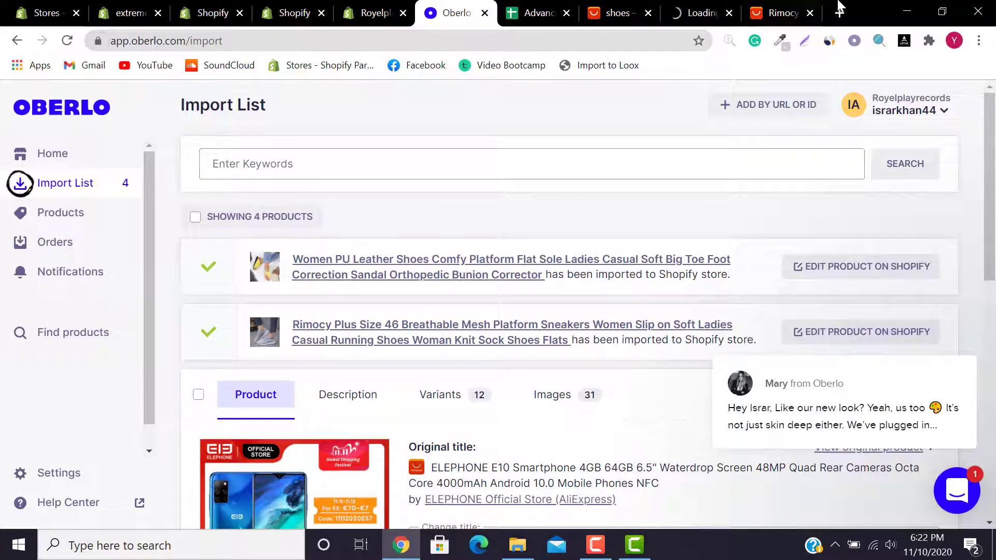
pyautogui.click(778, 11)
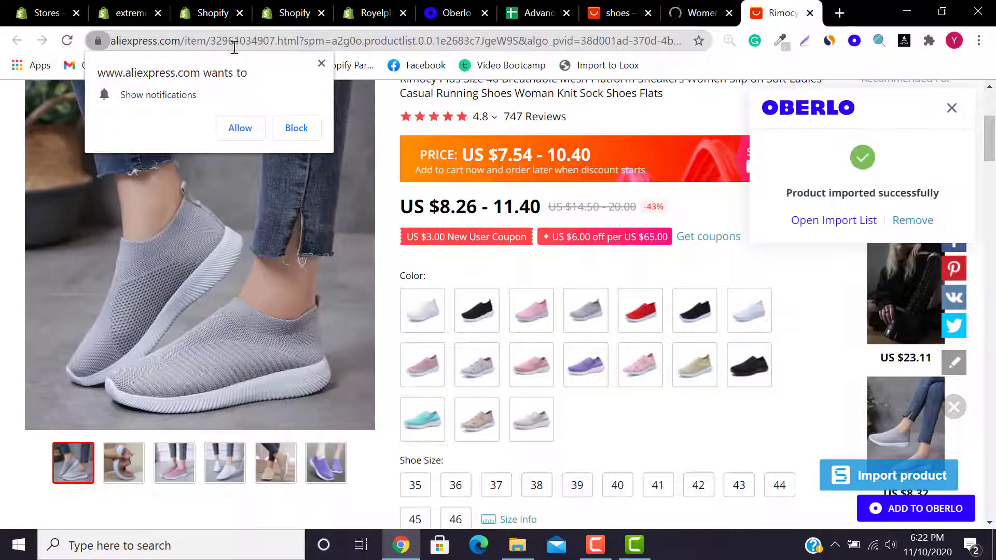
# Step: Reload the Rimocy page, relaunch Loox, and choose the Rimocy sneakers as the Import to product
pyautogui.click(67, 41)
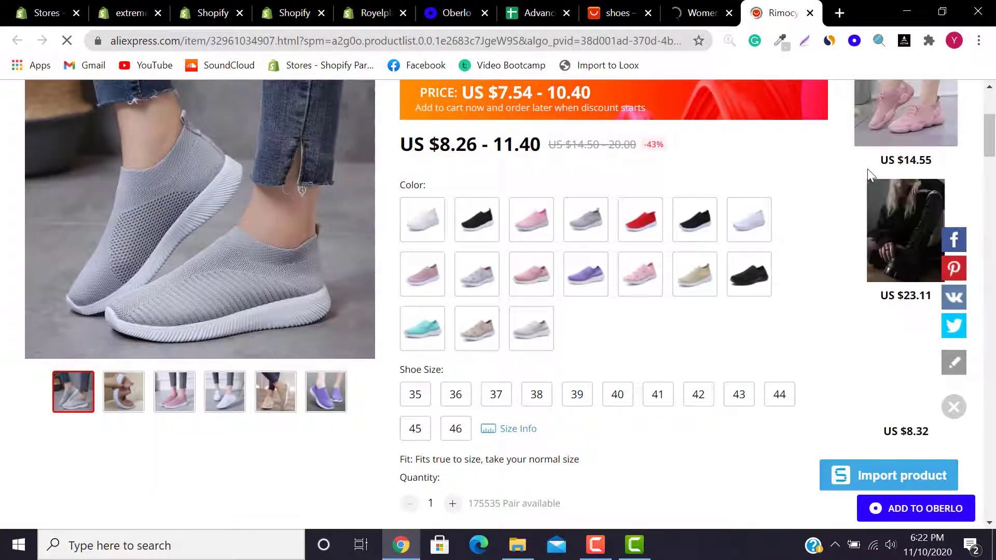
pyautogui.click(600, 65)
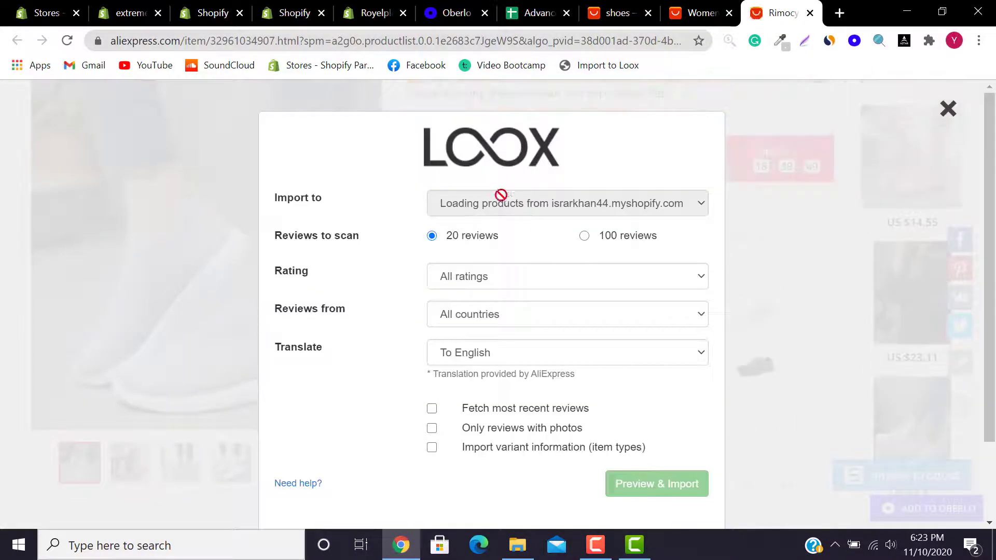
pyautogui.click(492, 214)
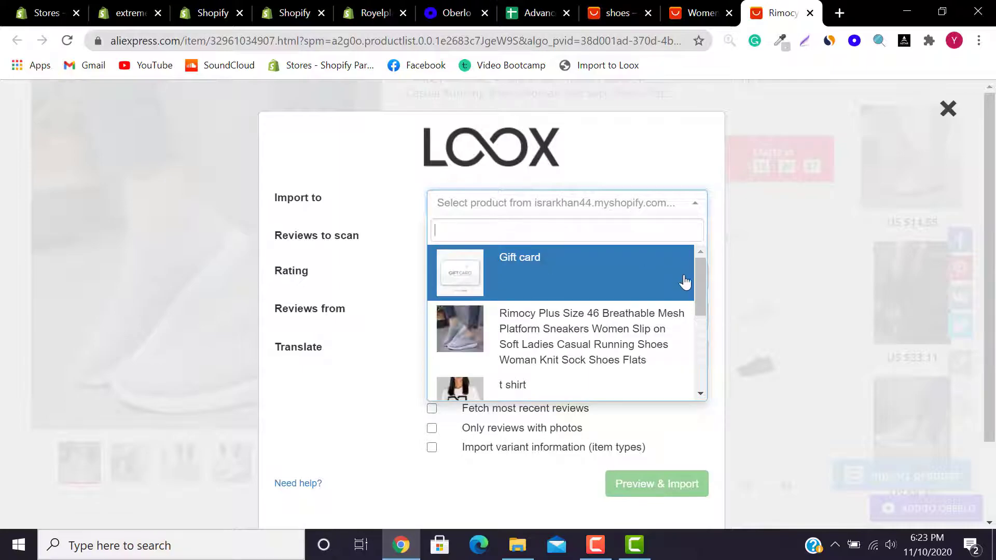
pyautogui.moveTo(697, 280)
pyautogui.mouseDown()
pyautogui.moveTo(701, 297)
pyautogui.moveTo(702, 279)
pyautogui.mouseUp()
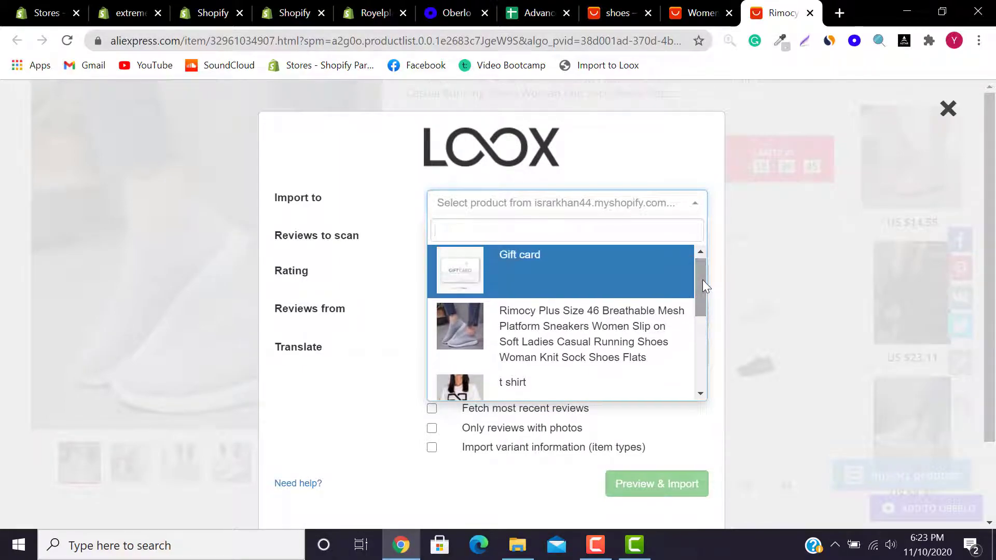
pyautogui.click(580, 357)
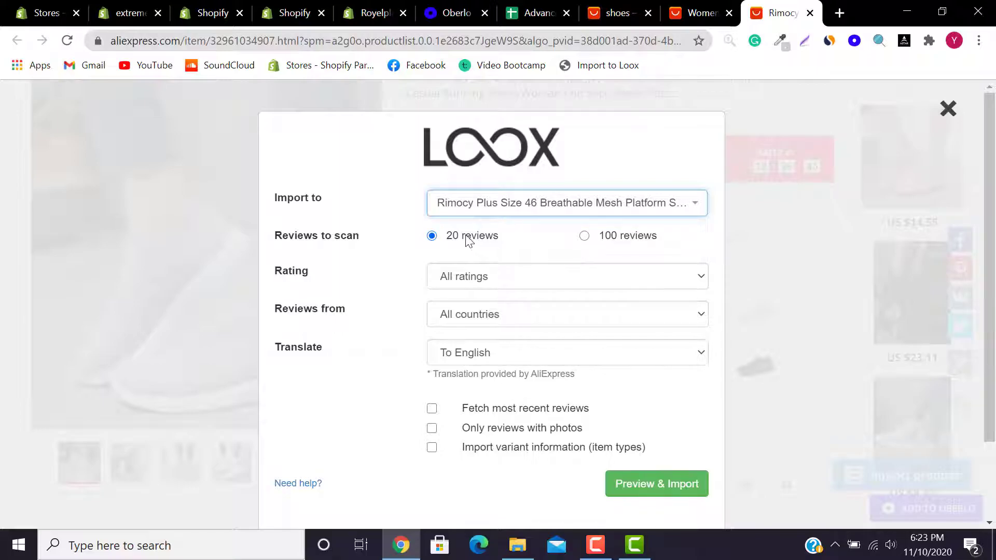
# Step: Inspect the fields and options in the Loox import dialog
pyautogui.moveTo(450, 240); pyautogui.dragTo(505, 243)
pyautogui.moveTo(605, 237); pyautogui.dragTo(668, 241)
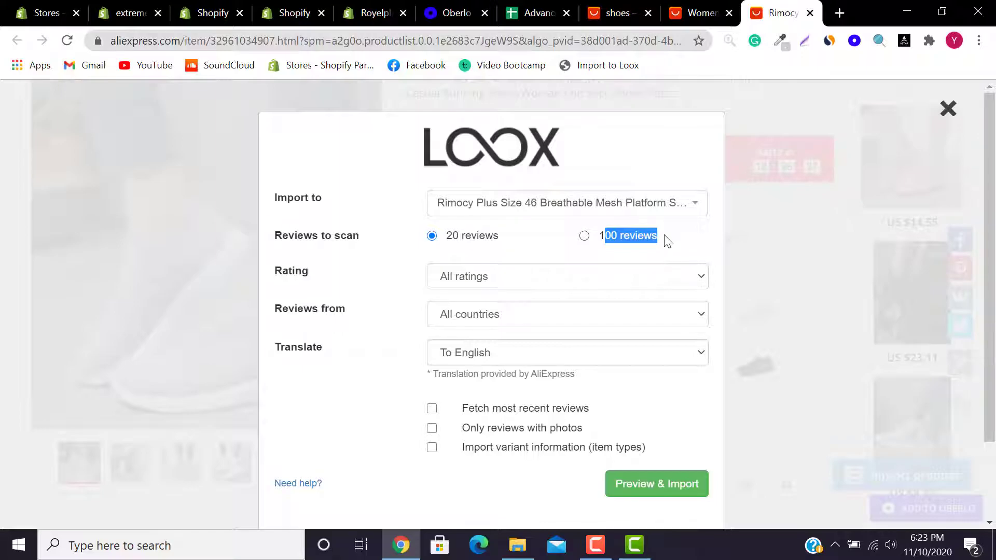
pyautogui.moveTo(446, 239)
pyautogui.mouseDown()
pyautogui.moveTo(510, 247)
pyautogui.moveTo(445, 244)
pyautogui.mouseUp()
pyautogui.click(510, 246)
pyautogui.moveTo(673, 251); pyautogui.dragTo(602, 252)
pyautogui.click(522, 246)
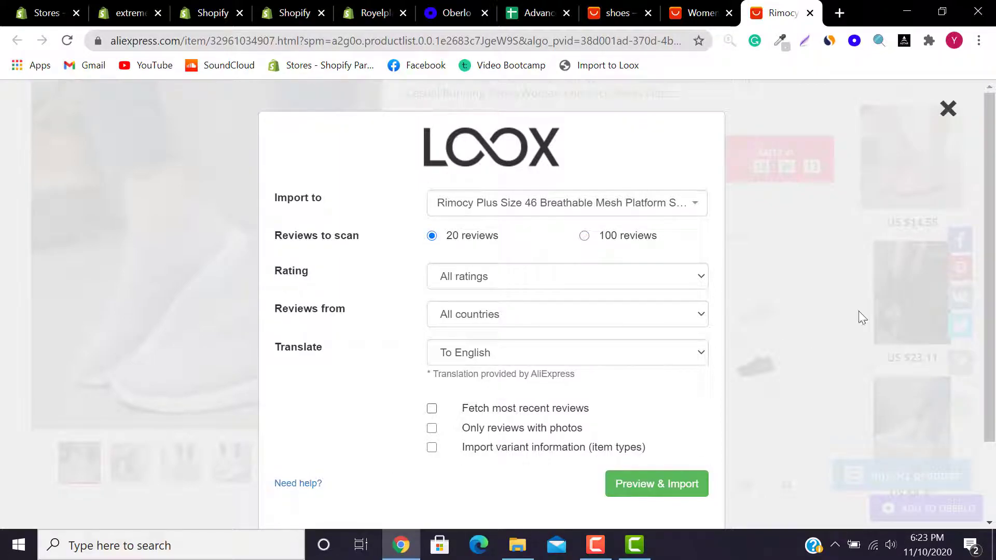
pyautogui.scroll(-1, 813, 354)
pyautogui.scroll(-1, 492, 305)
pyautogui.scroll(2, 492, 304)
pyautogui.scroll(-2, 561, 289)
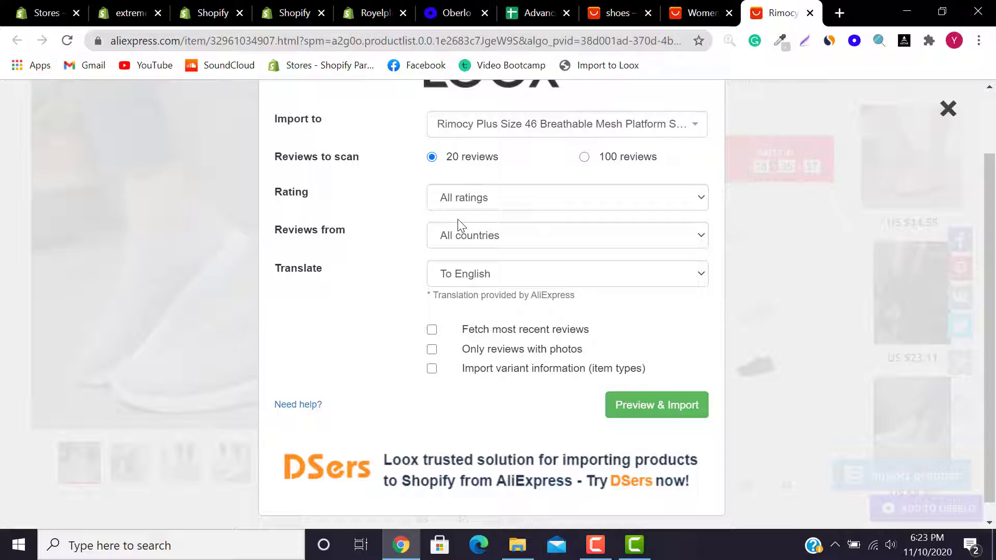
# Step: Filter to 5-star, photo-only reviews from all countries translated to English, and preview them
pyautogui.click(462, 199)
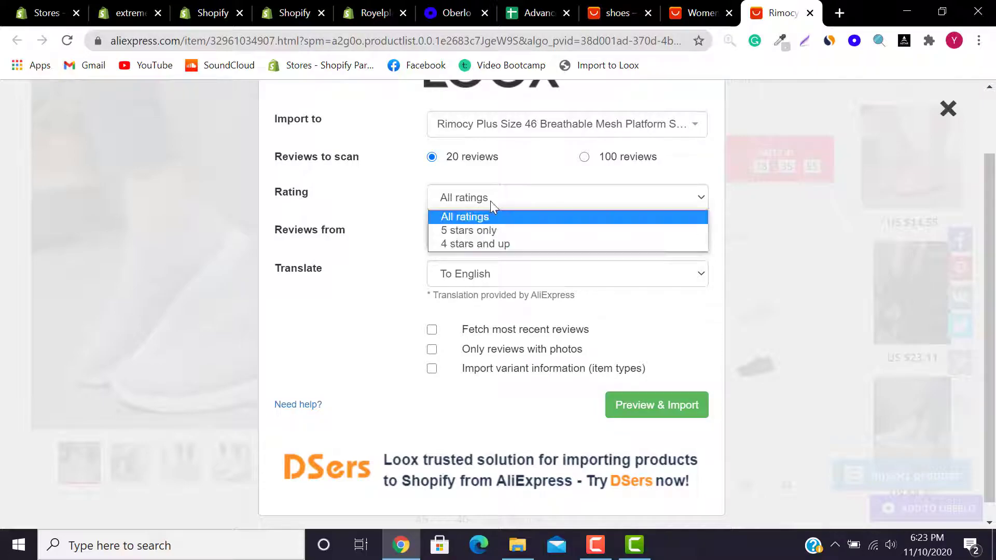
pyautogui.click(487, 233)
pyautogui.click(476, 244)
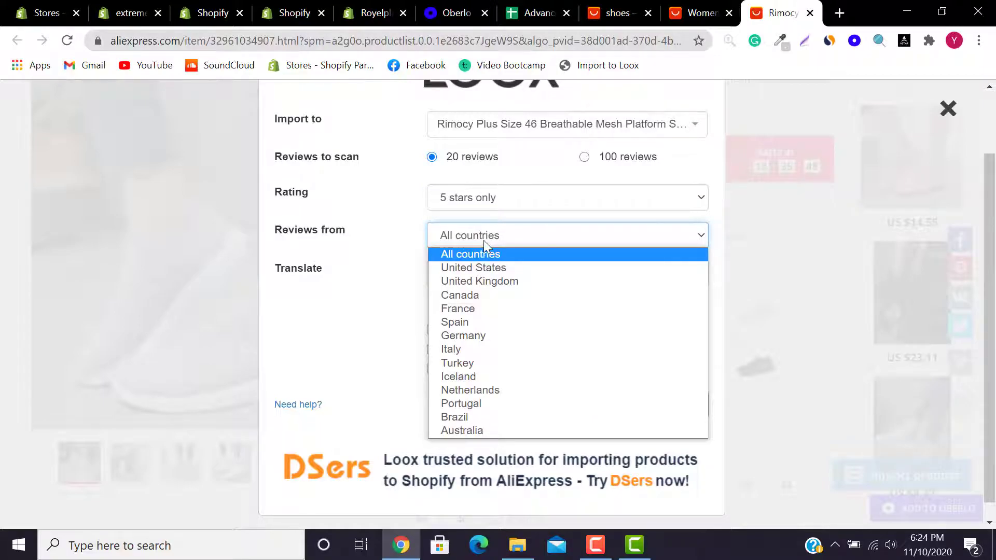
pyautogui.click(483, 241)
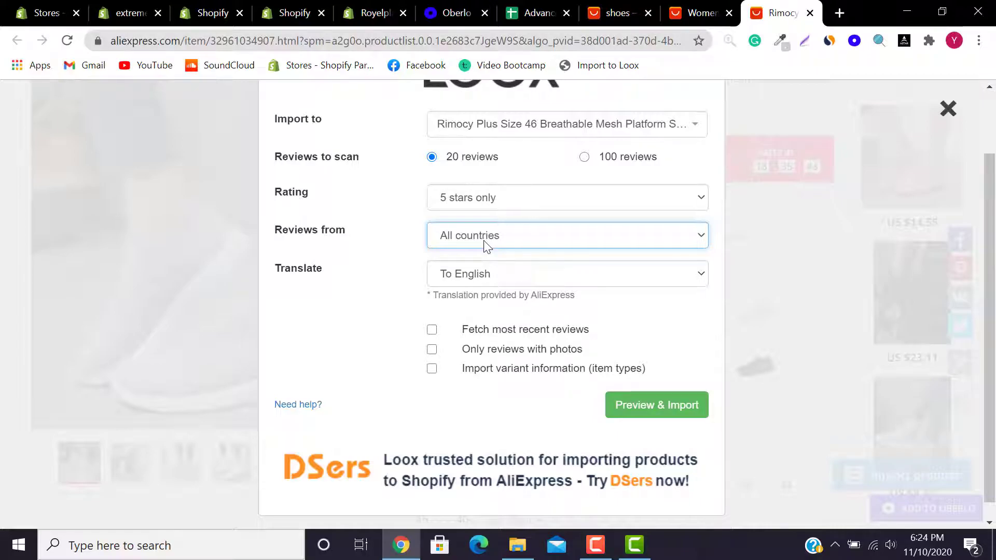
pyautogui.click(484, 241)
pyautogui.click(484, 240)
pyautogui.click(477, 274)
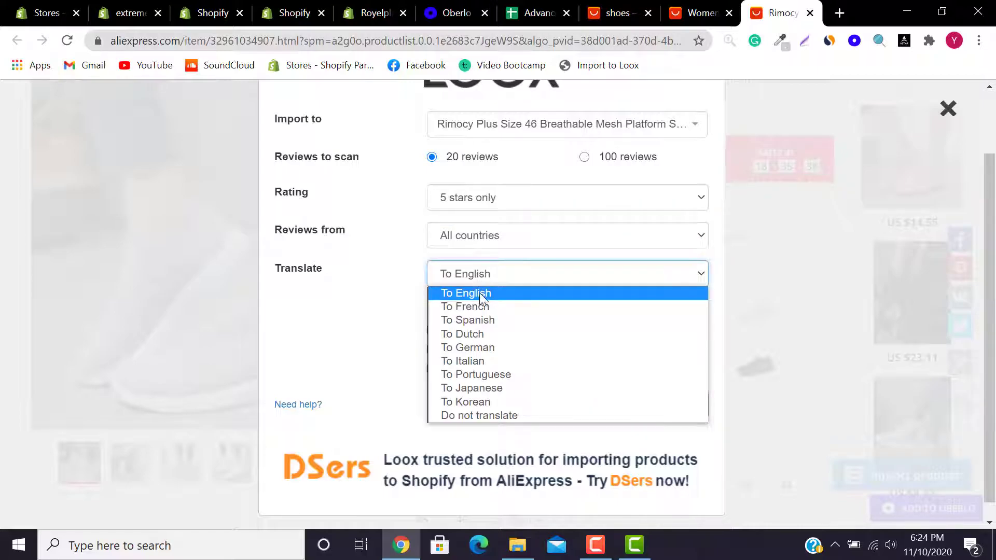
pyautogui.click(484, 276)
pyautogui.click(487, 281)
pyautogui.click(486, 278)
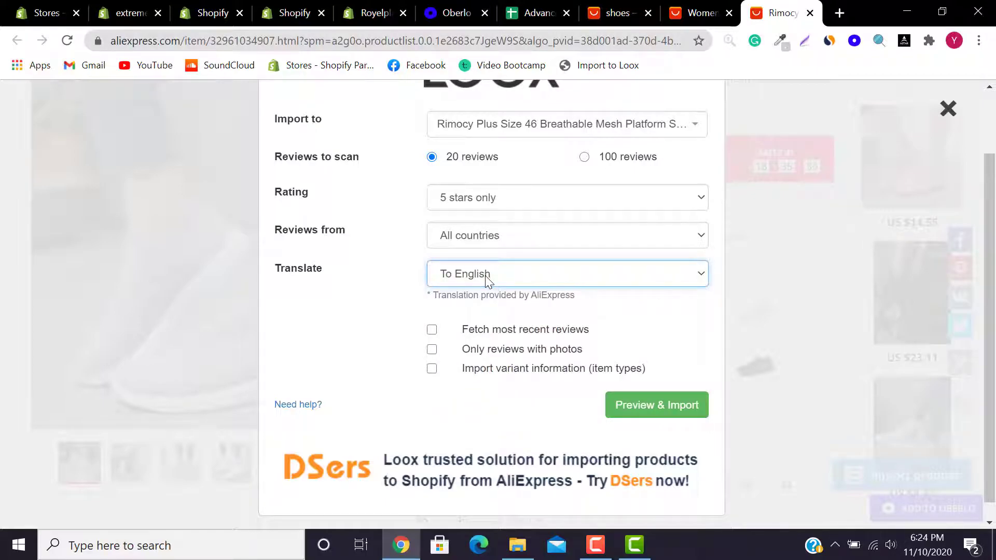
pyautogui.click(488, 356)
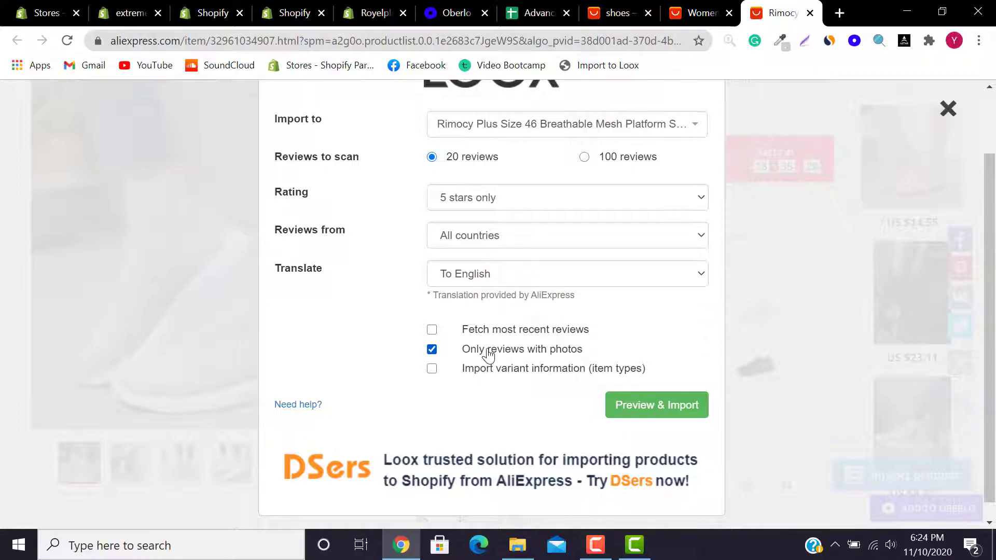
pyautogui.click(658, 406)
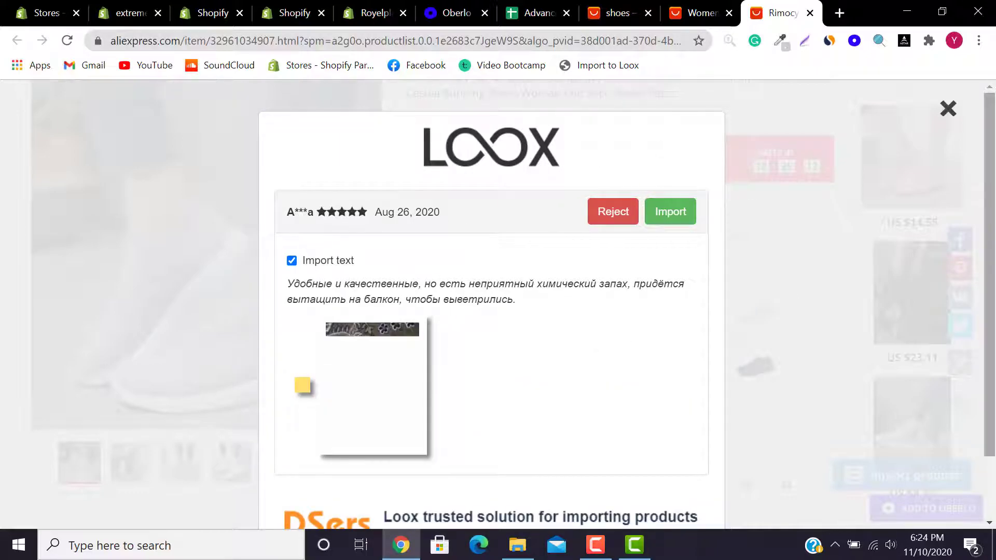
# Step: Reject the Aug 26, 2020 review after unchecking its text import
pyautogui.scroll(-1, 995, 386)
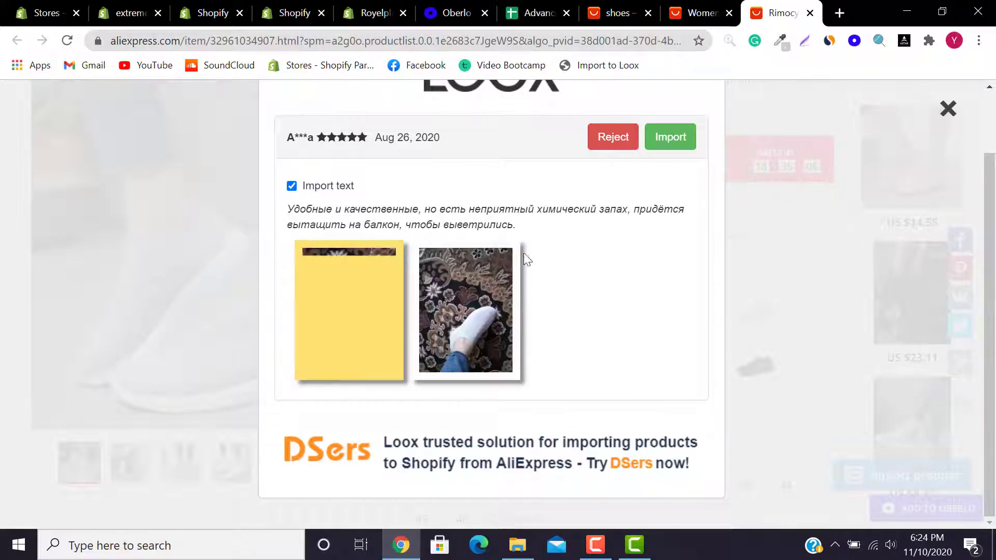
pyautogui.moveTo(525, 229); pyautogui.dragTo(280, 197)
pyautogui.click(292, 187)
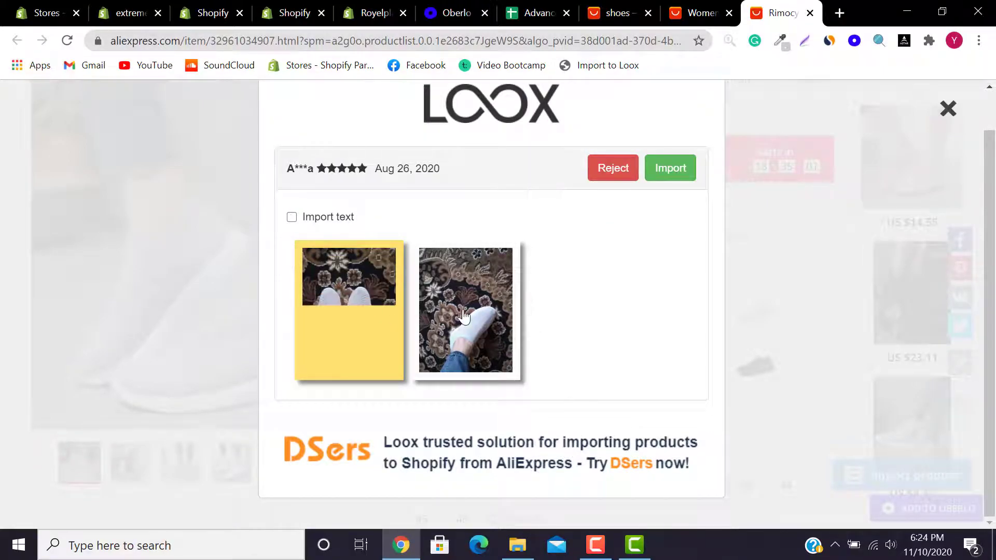
pyautogui.click(612, 173)
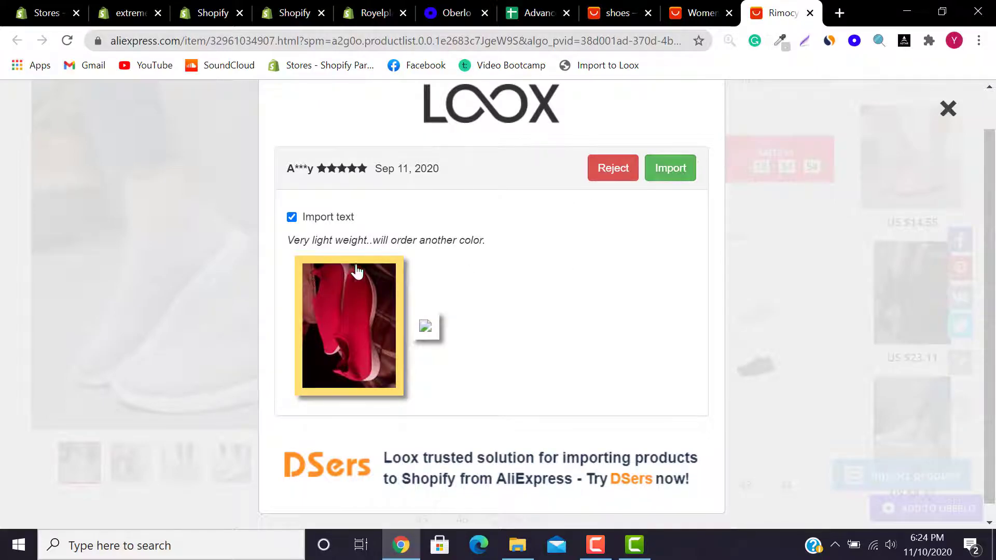
# Step: Import the Sep 11 red-shoe review and read over the Jun 9 review's text
pyautogui.click(661, 181)
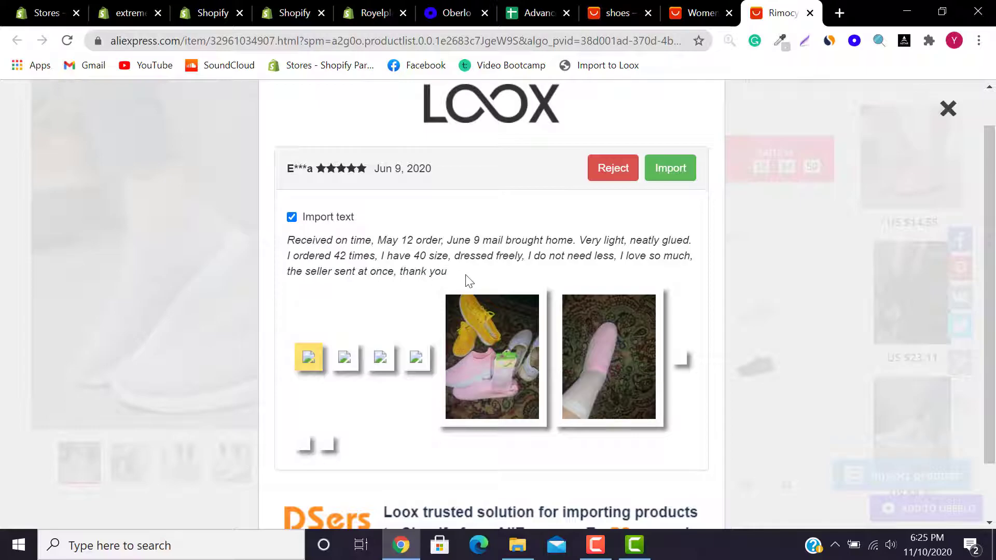
pyautogui.moveTo(447, 272); pyautogui.dragTo(283, 249)
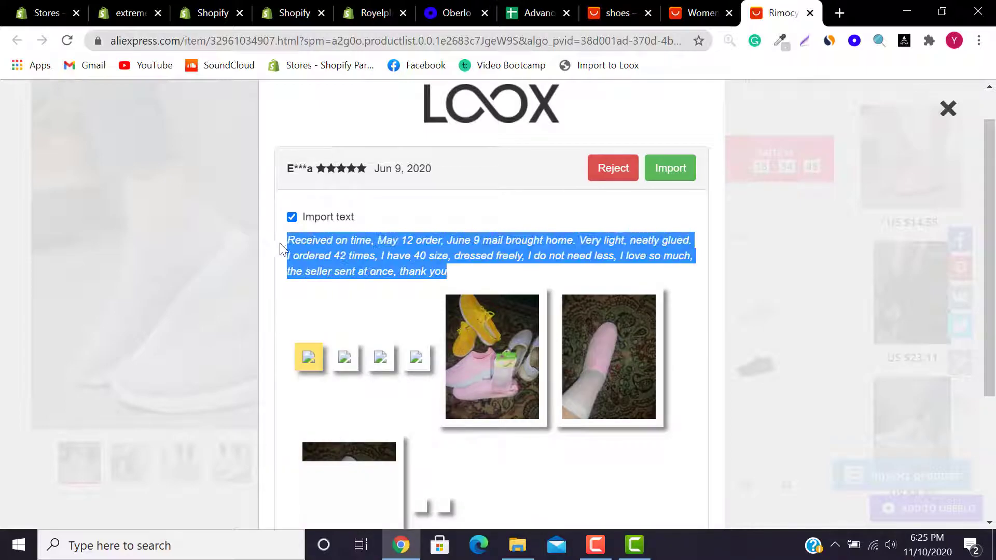
pyautogui.click(334, 250)
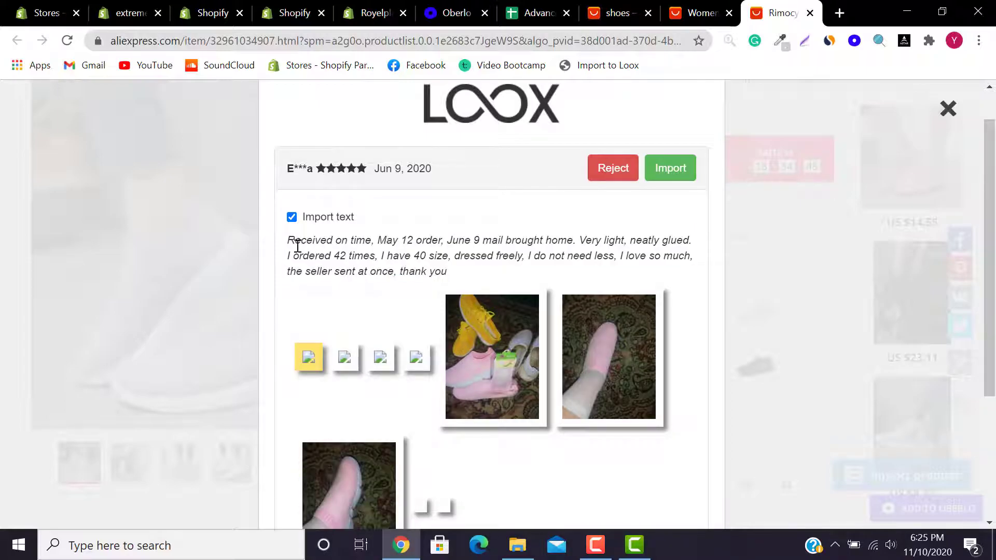
pyautogui.moveTo(289, 239); pyautogui.dragTo(457, 280)
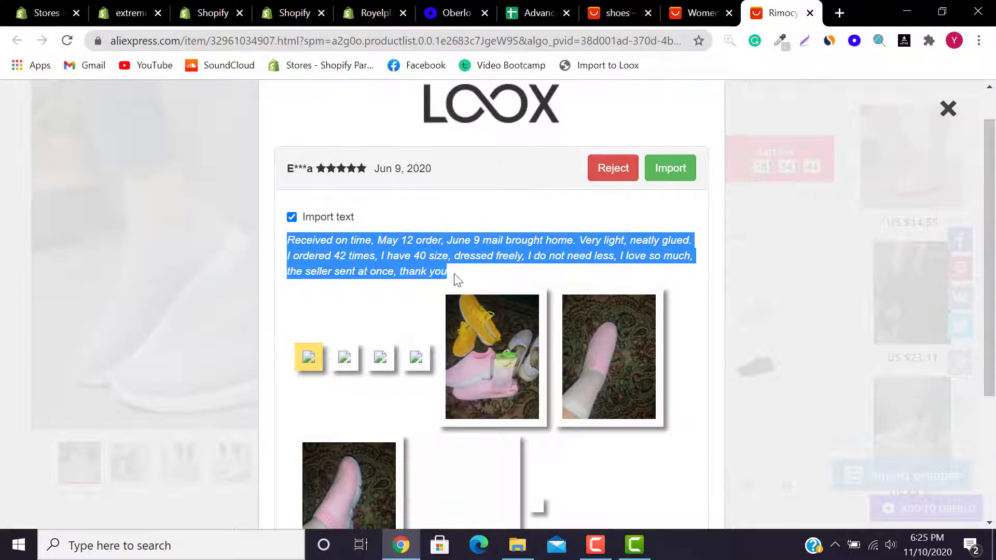
pyautogui.click(301, 236)
pyautogui.moveTo(288, 239)
pyautogui.mouseDown()
pyautogui.moveTo(476, 271)
pyautogui.moveTo(319, 256)
pyautogui.moveTo(287, 236)
pyautogui.mouseUp()
pyautogui.click(481, 274)
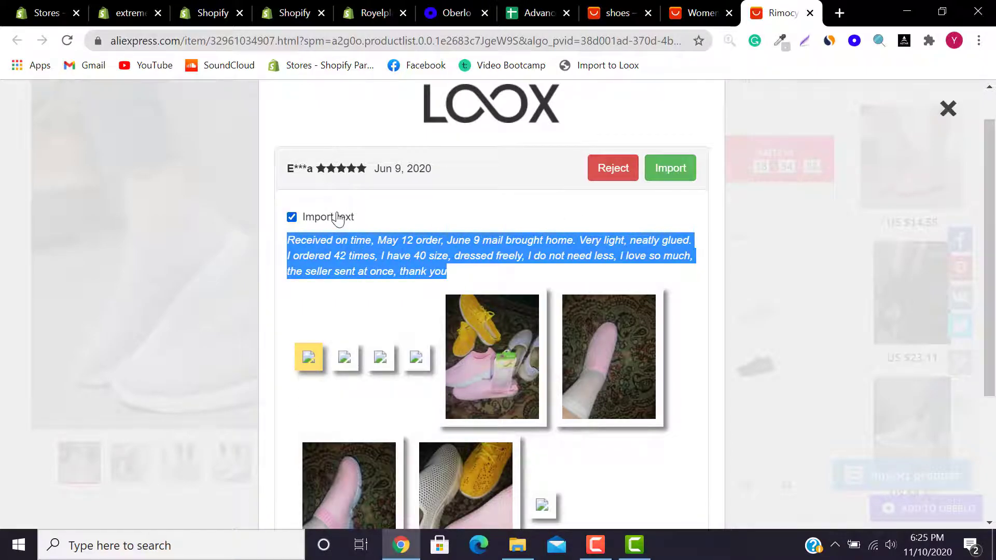
# Step: Import the Jun 9, Oct 30, Jun 17, Jun 15, Sep 22, Jun 23, Jul 18, Jul 21 and Jun 16 reviews
pyautogui.click(673, 170)
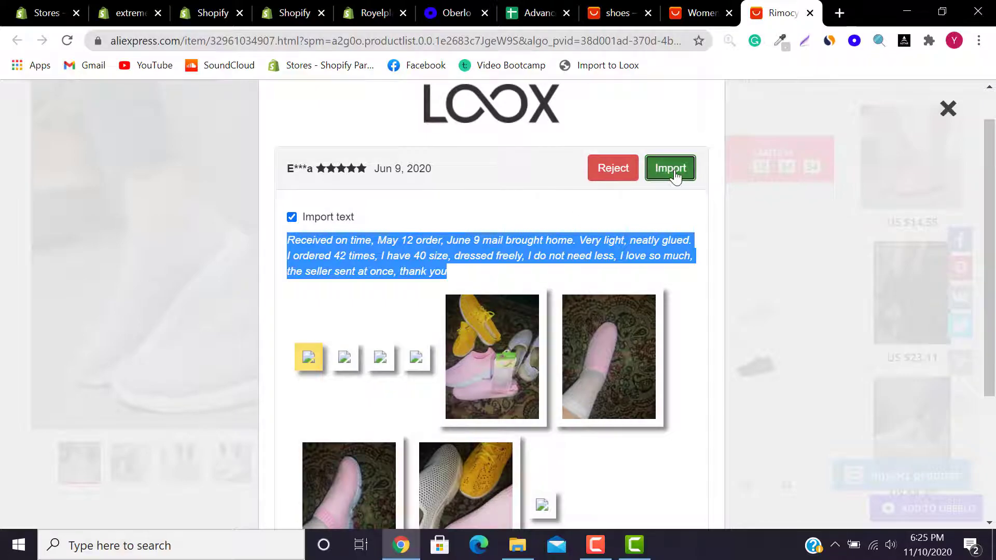
pyautogui.click(692, 176)
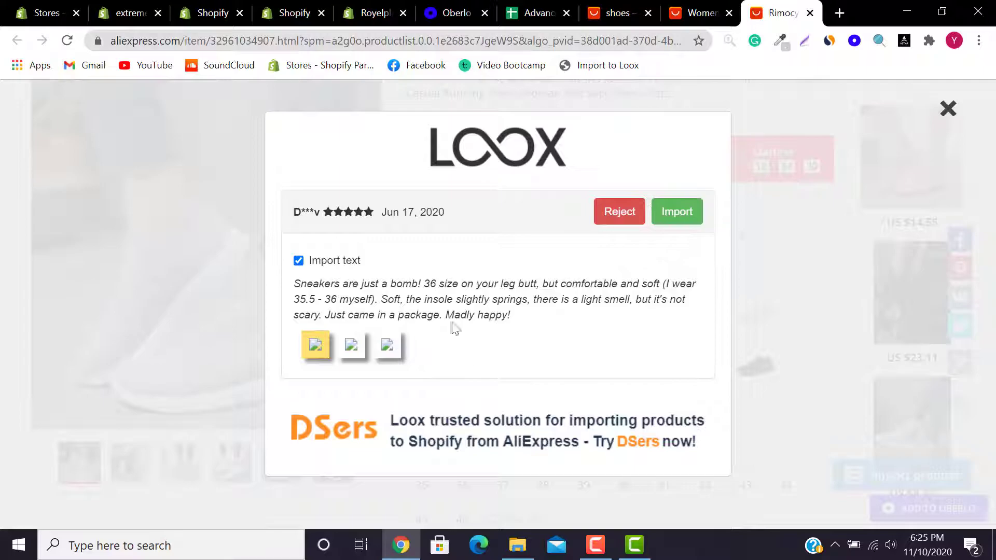
pyautogui.click(674, 219)
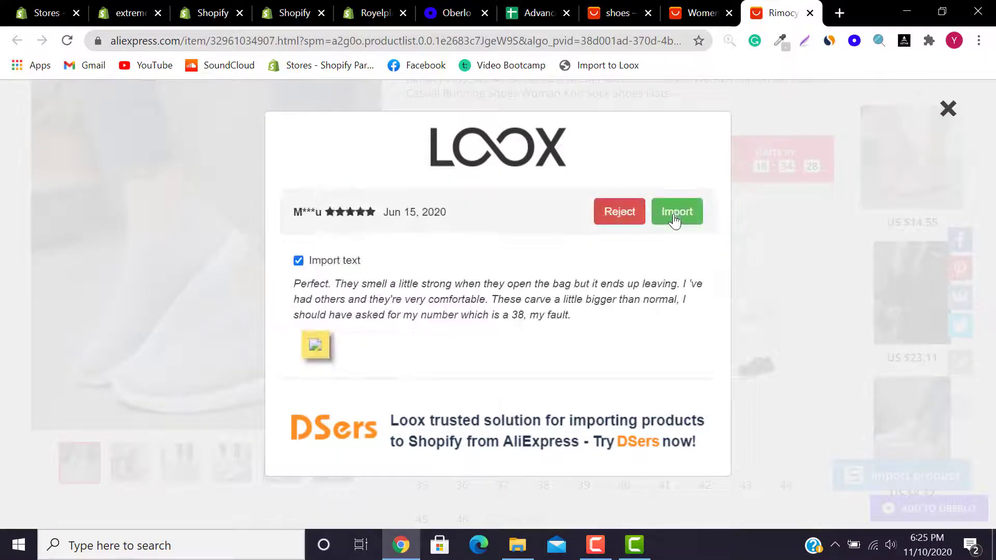
pyautogui.click(674, 218)
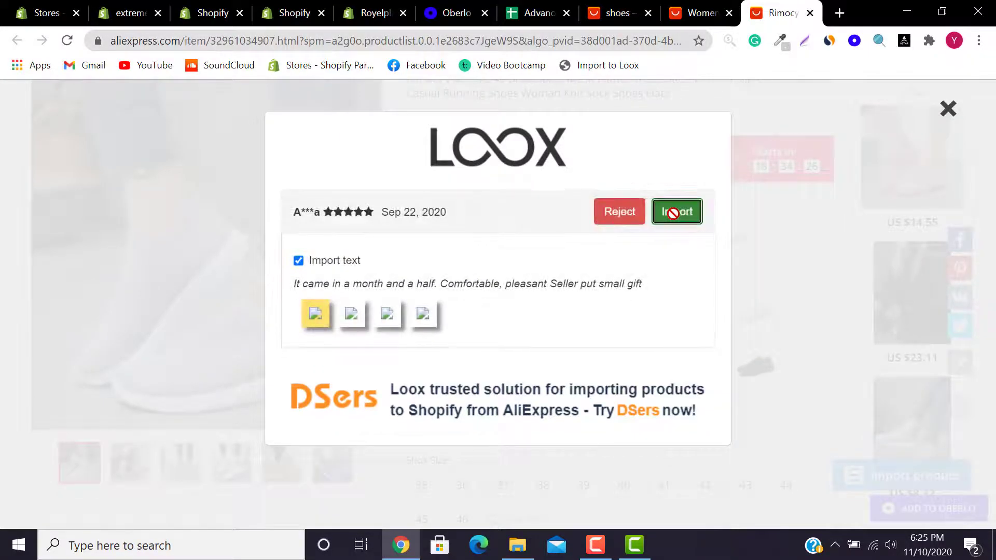
pyautogui.click(673, 214)
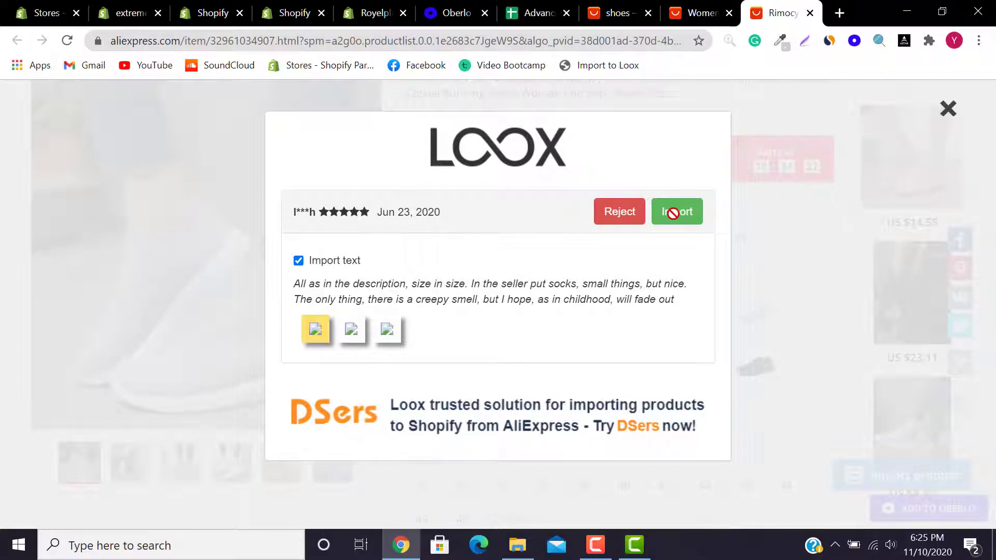
pyautogui.click(673, 213)
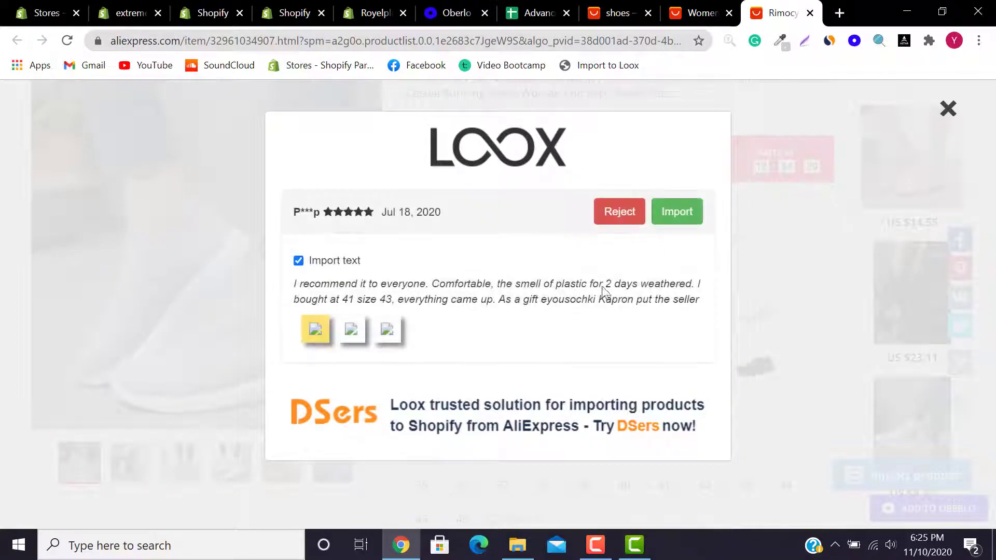
pyautogui.click(686, 221)
pyautogui.click(685, 214)
pyautogui.click(683, 214)
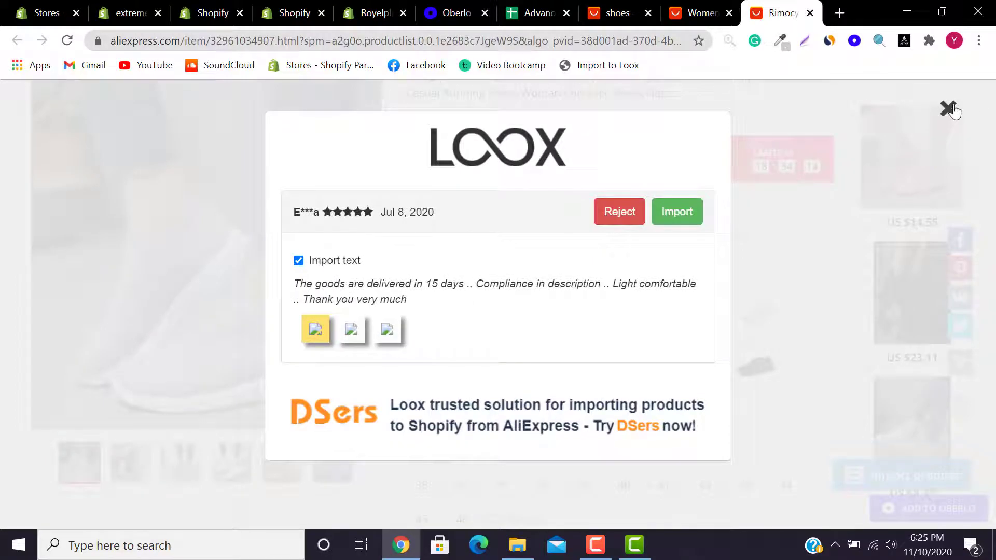
# Step: Close the review importer, verify the Rimocy sneakers left Oberlo's import list, and open Shopify Products
pyautogui.click(949, 109)
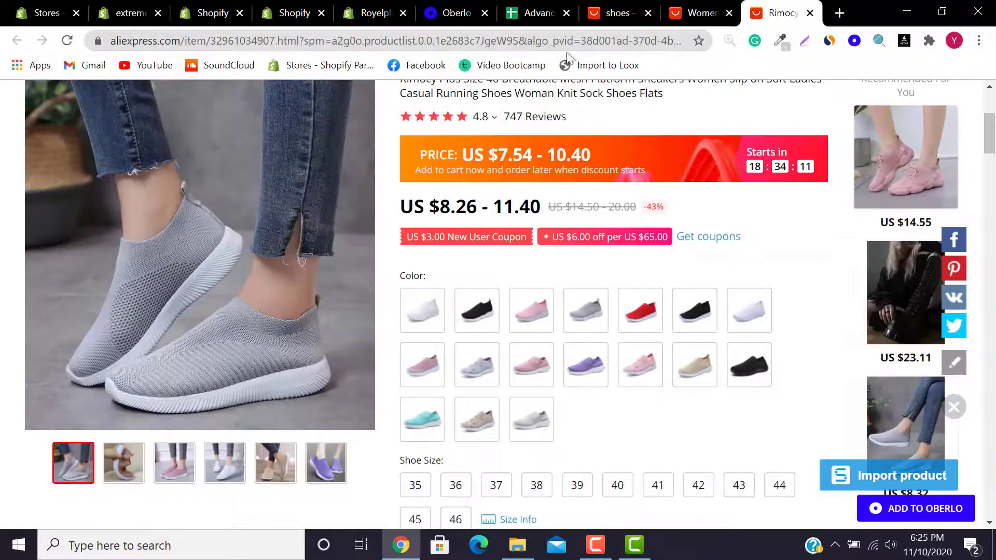
pyautogui.click(441, 11)
pyautogui.click(376, 12)
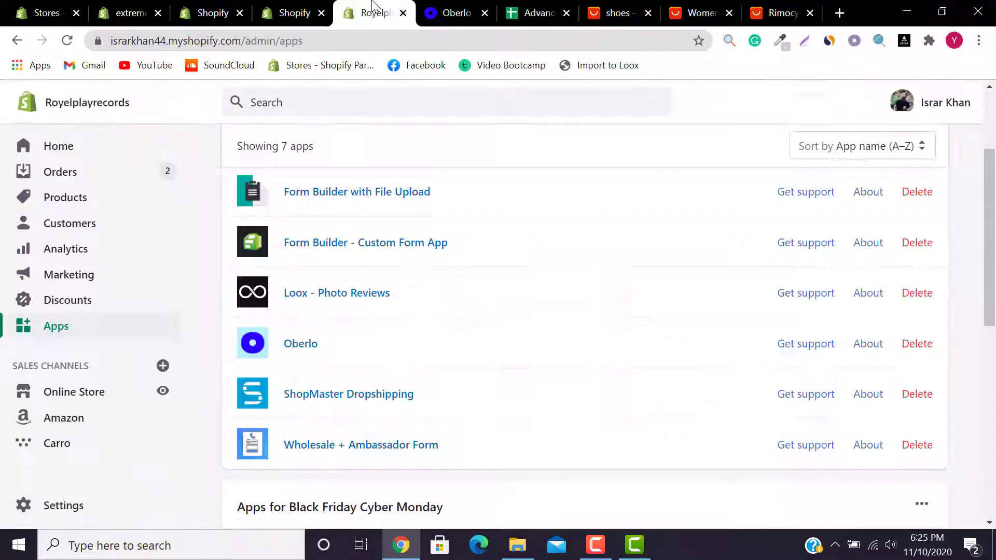
pyautogui.click(454, 13)
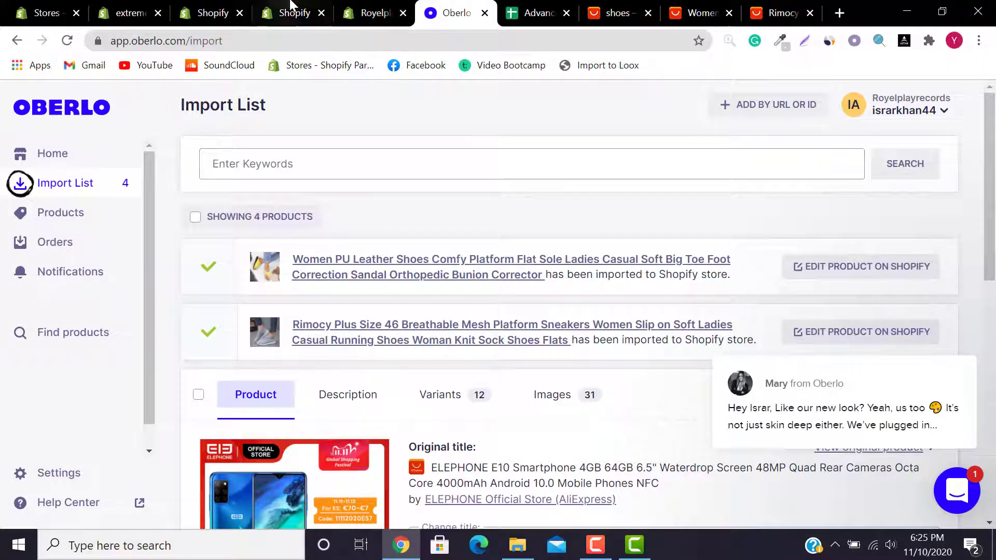
pyautogui.click(376, 12)
pyautogui.click(82, 201)
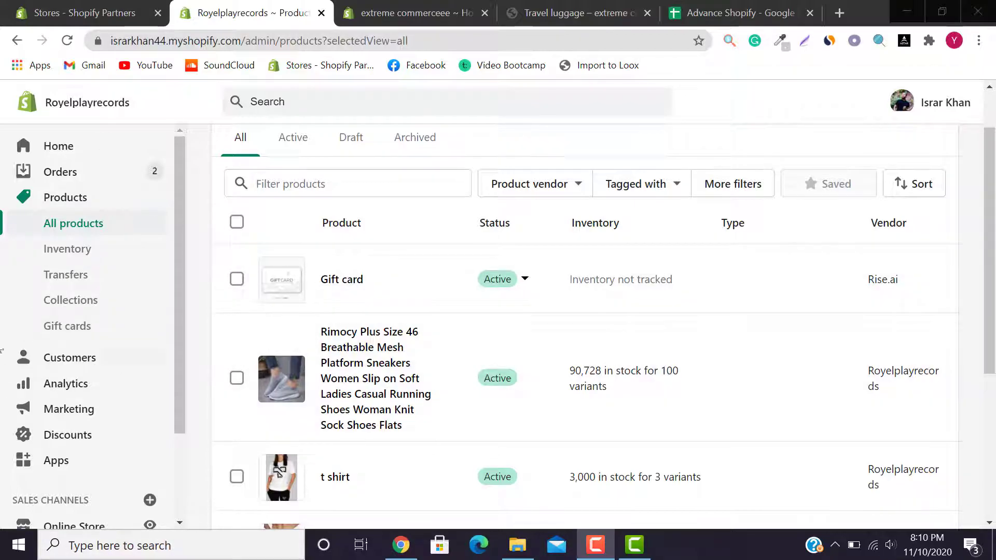
# Step: Open the Rimocy sock sneakers' online store page from the Products list
pyautogui.scroll(-1, 468, 311)
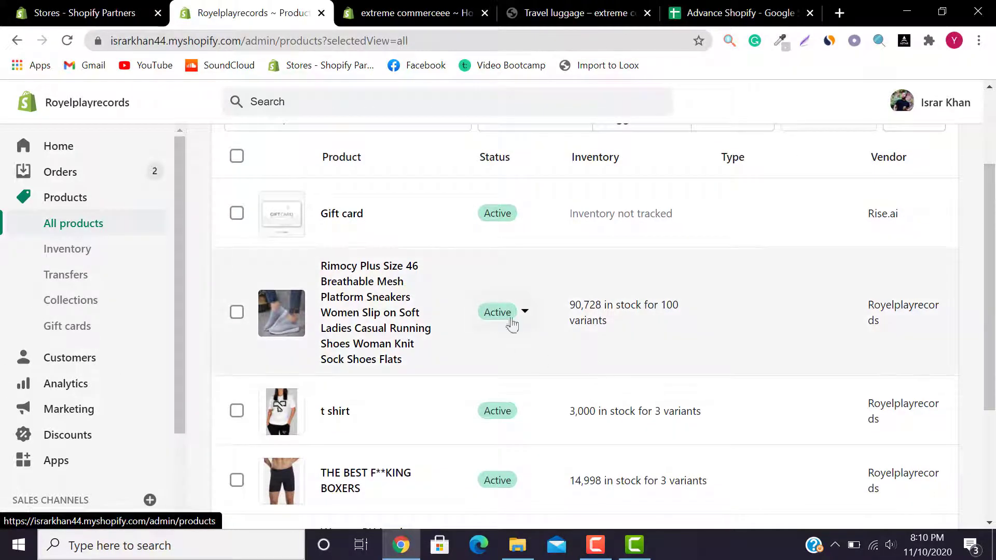
pyautogui.click(455, 314)
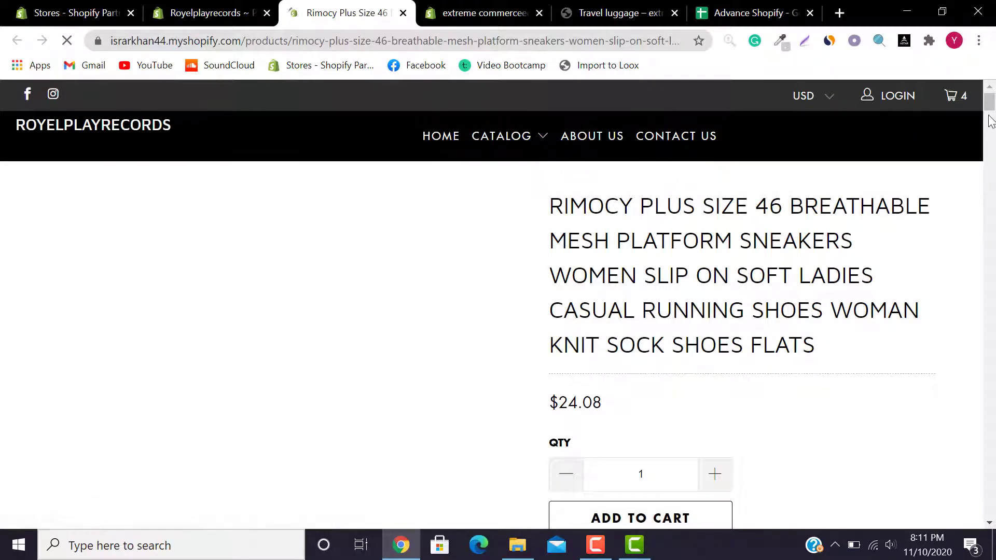
# Step: Scroll the $24.08 Rimocy sneakers storefront page down to the imported Loox photo review cards
pyautogui.moveTo(991, 121); pyautogui.dragTo(991, 348)
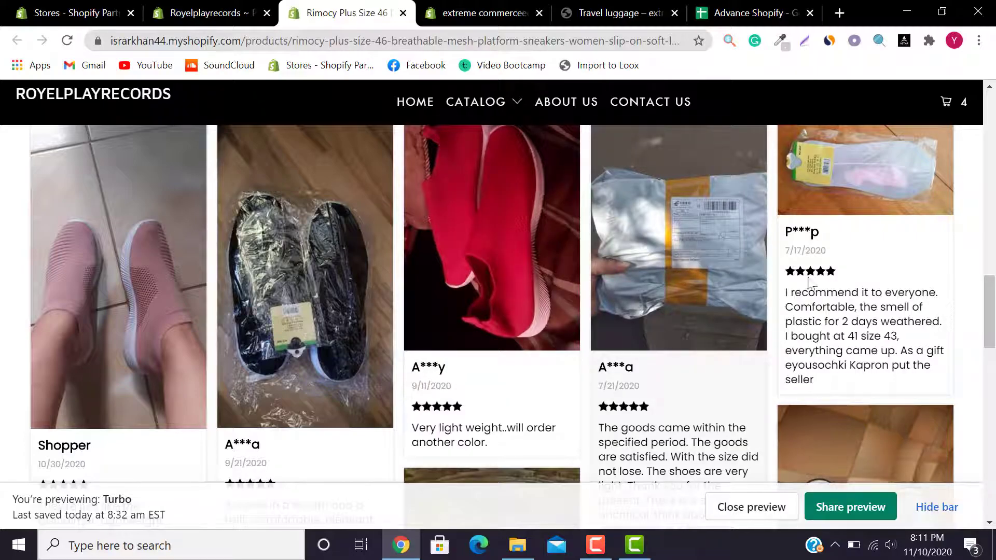
pyautogui.moveTo(992, 306); pyautogui.dragTo(994, 353)
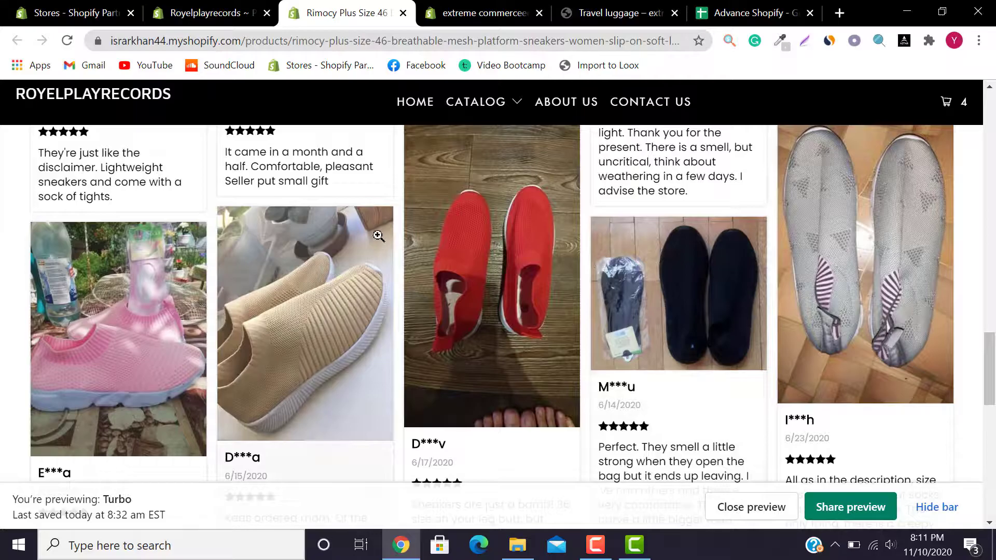
pyautogui.moveTo(992, 366)
pyautogui.mouseDown()
pyautogui.moveTo(993, 119)
pyautogui.moveTo(992, 355)
pyautogui.mouseUp()
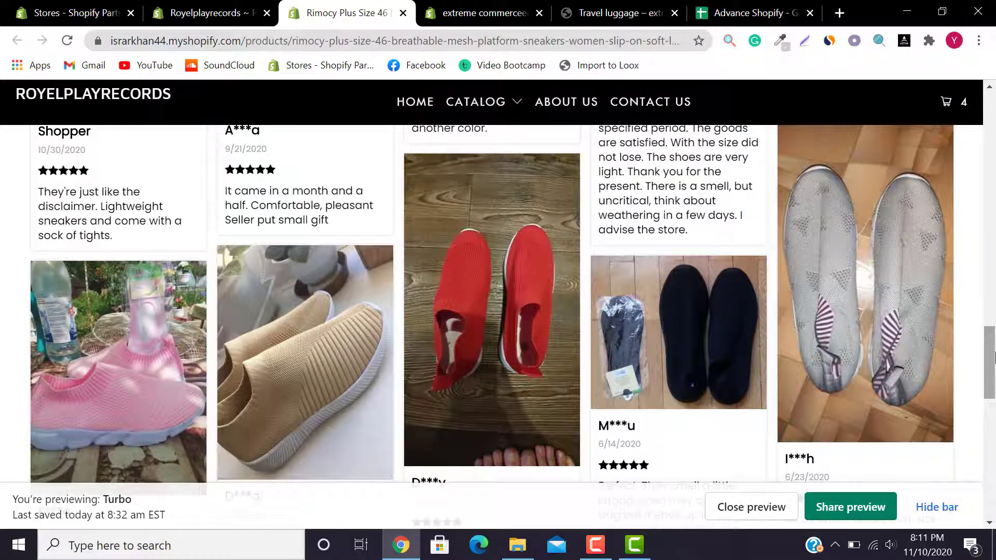